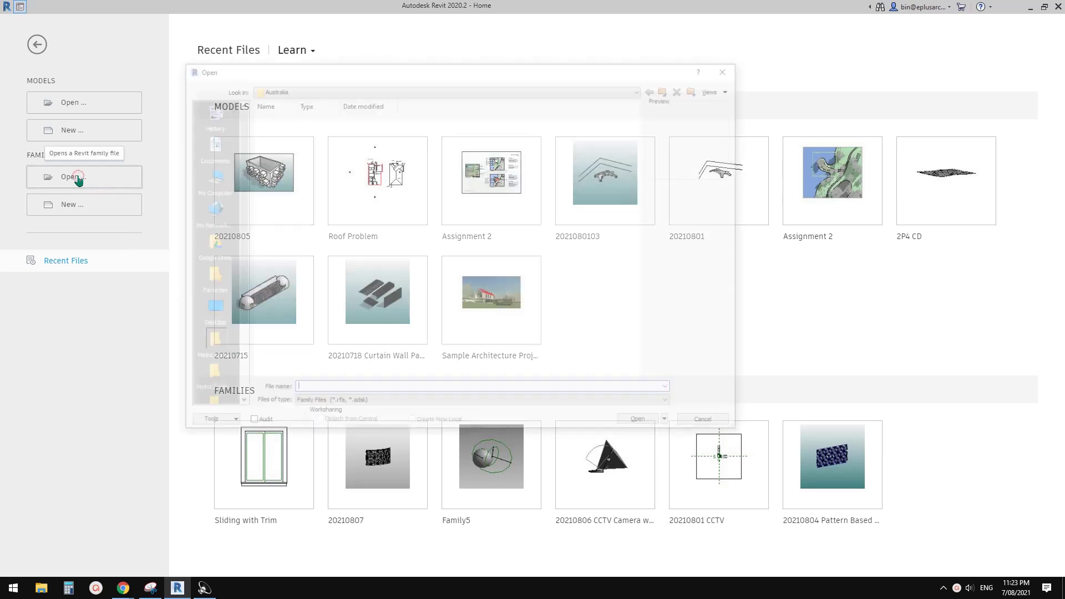
- Open the Sliding with Trim.rfa family from the Windows folder and bring up its Exterior elevation
double_click(313, 139)
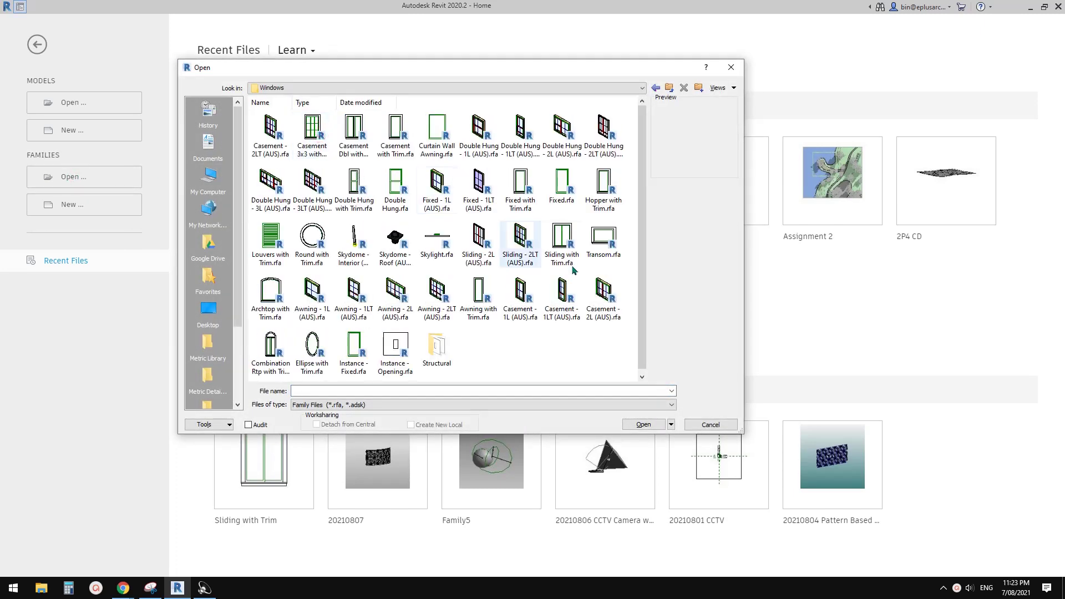
double_click(563, 240)
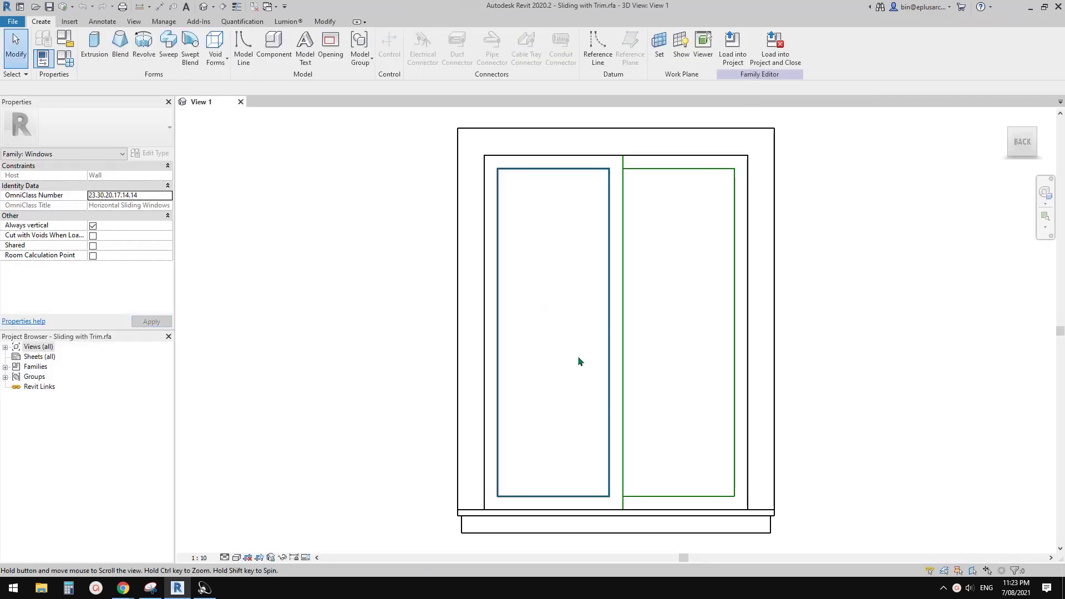
click(7, 347)
double_click(35, 386)
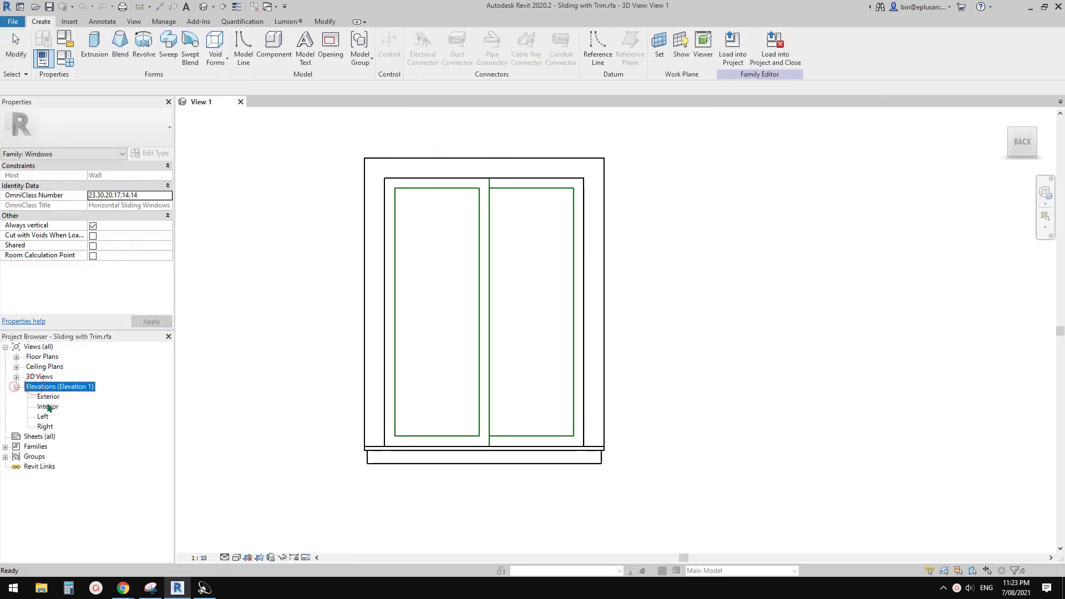
double_click(50, 397)
scroll(544, 338, up, 5)
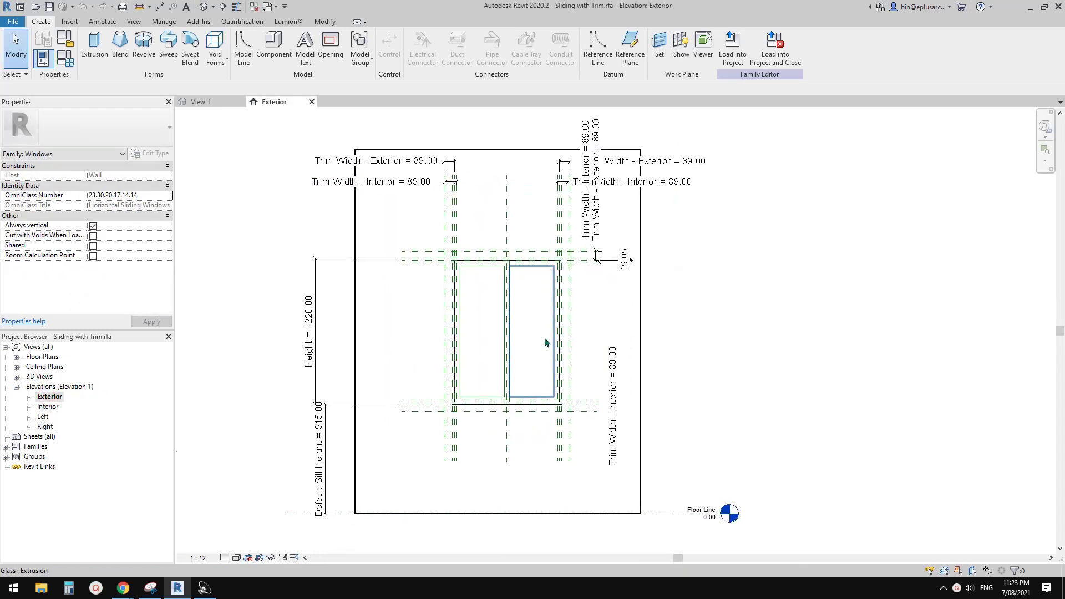
- Select the left sash's glass and frame extrusions one after the other to examine them
click(391, 293)
key(Escape)
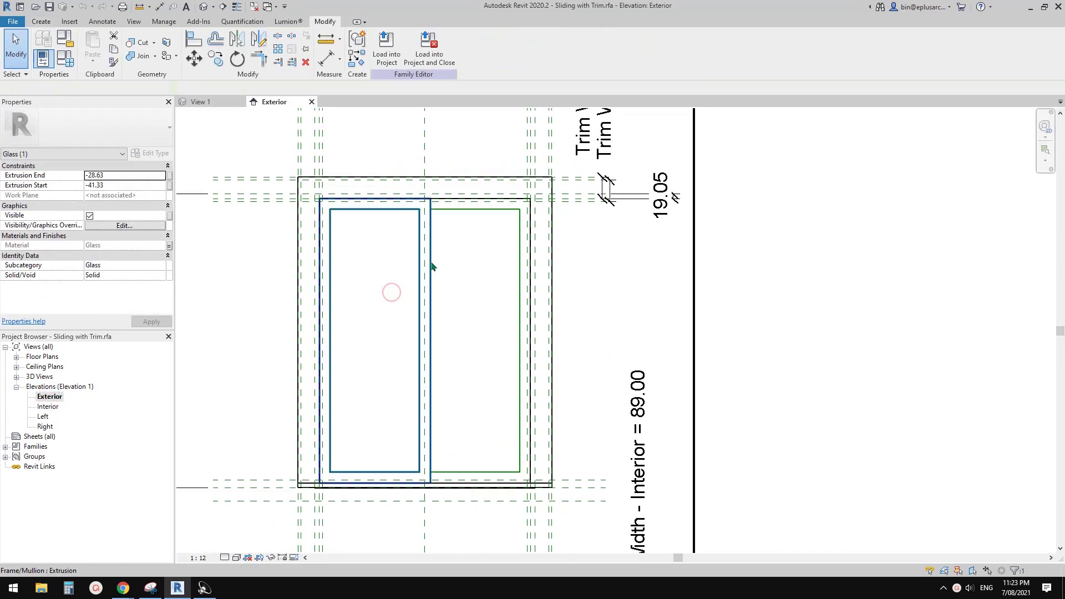
click(430, 259)
key(Escape)
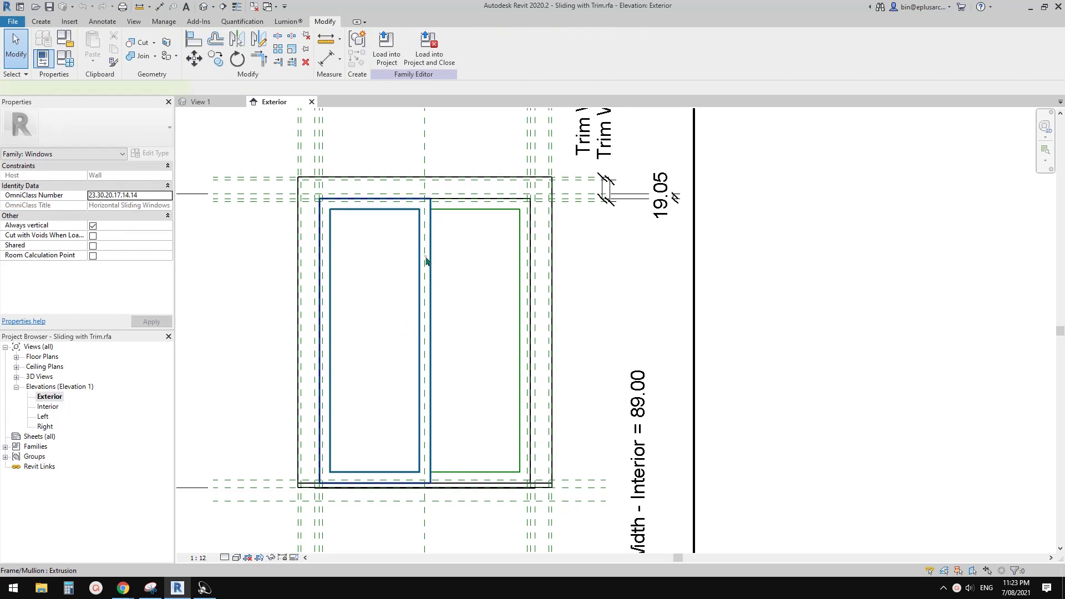
click(426, 261)
key(Escape)
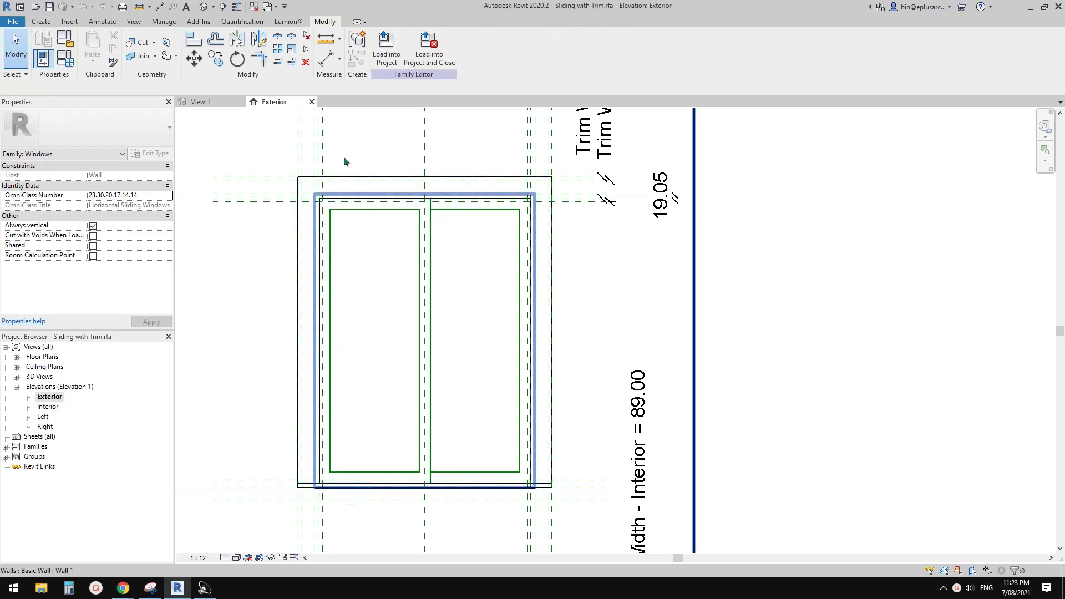
- Show the window in the default 3D view and select the sliding sash's frame together with its glass pane to examine them
click(204, 6)
scroll(547, 368, up, 3)
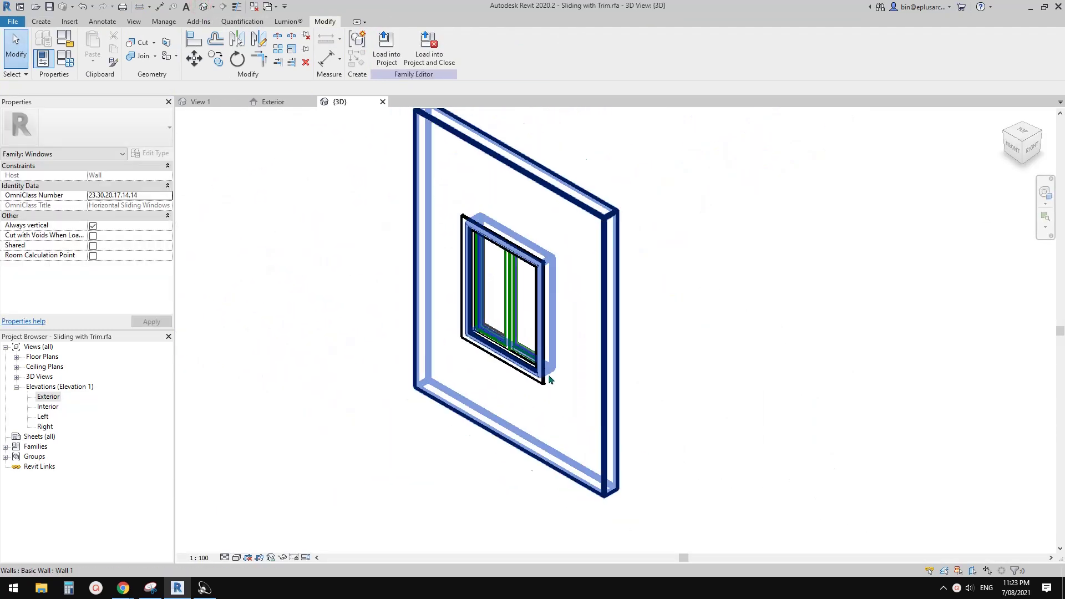
shift+middle_drag(531, 373, 225, 338)
scroll(532, 328, up, 4)
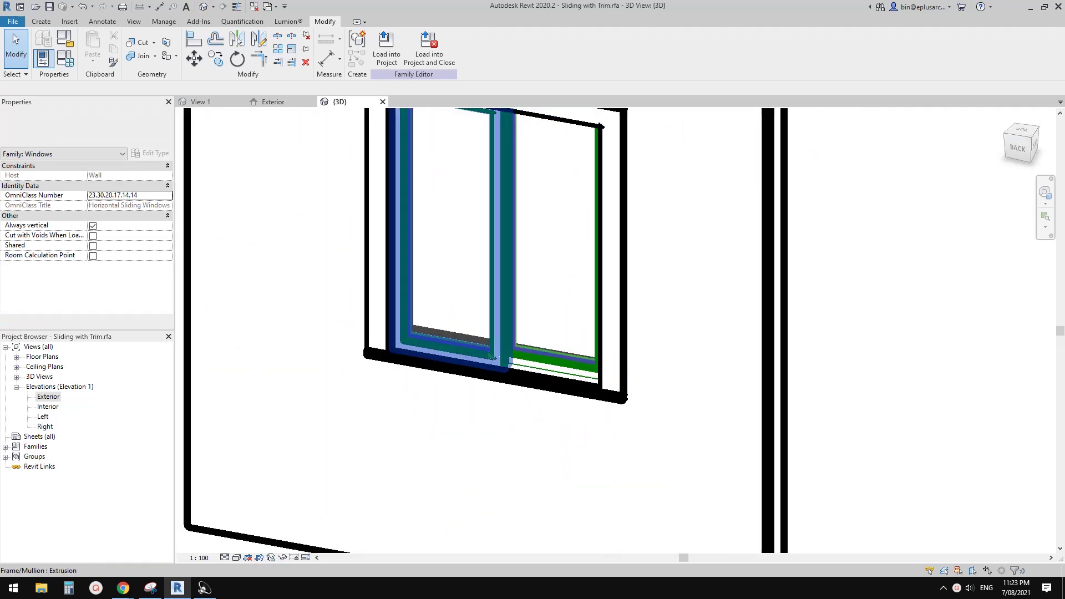
click(505, 307)
ctrl+click(468, 253)
scroll(469, 267, down, 3)
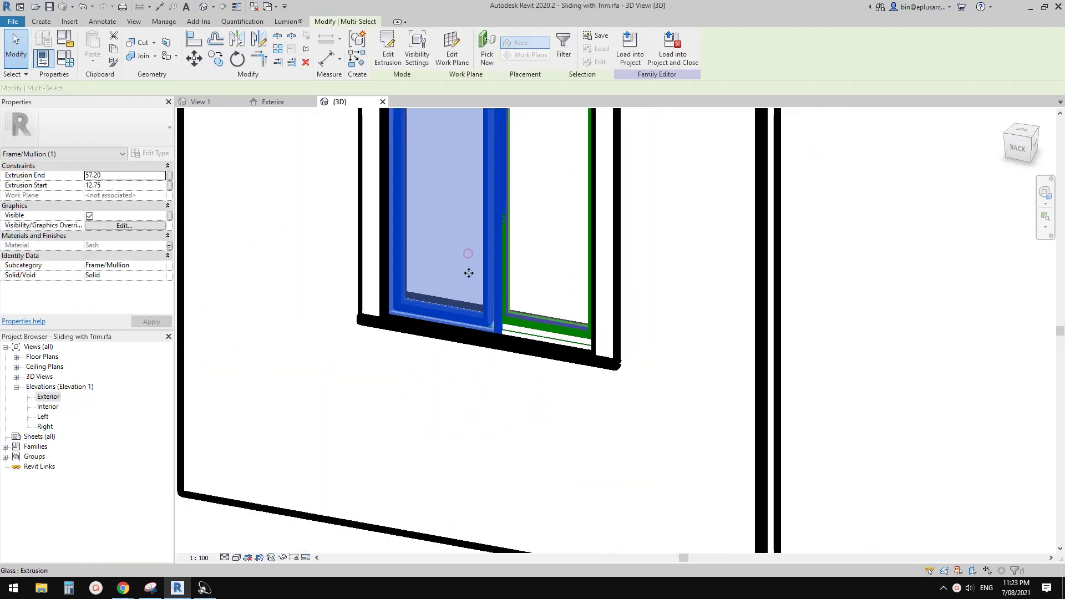
scroll(533, 235, down, 2)
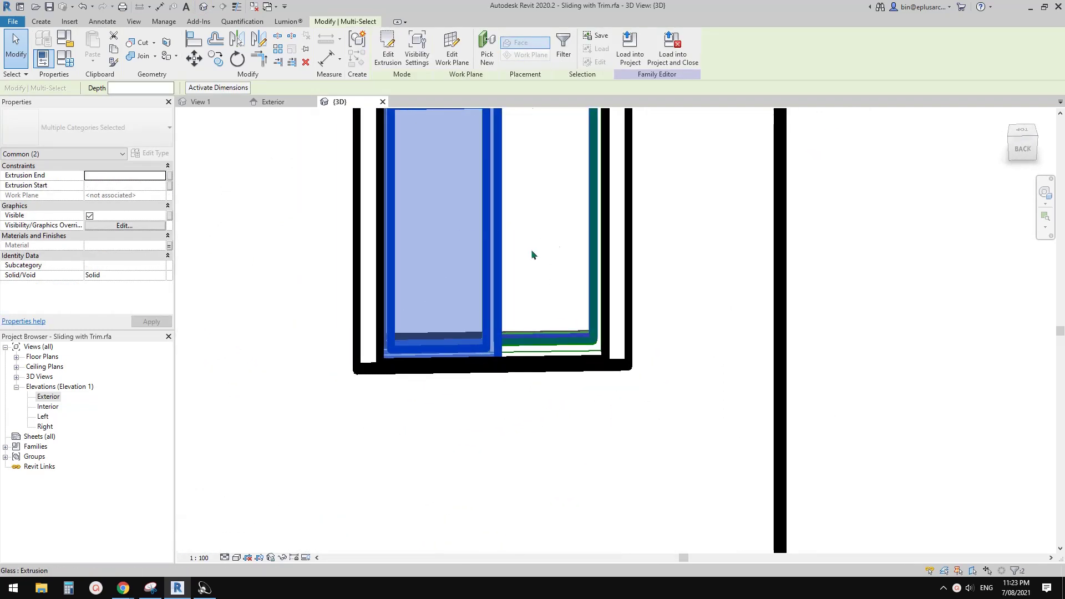
scroll(533, 254, down, 2)
ctrl+click(344, 327)
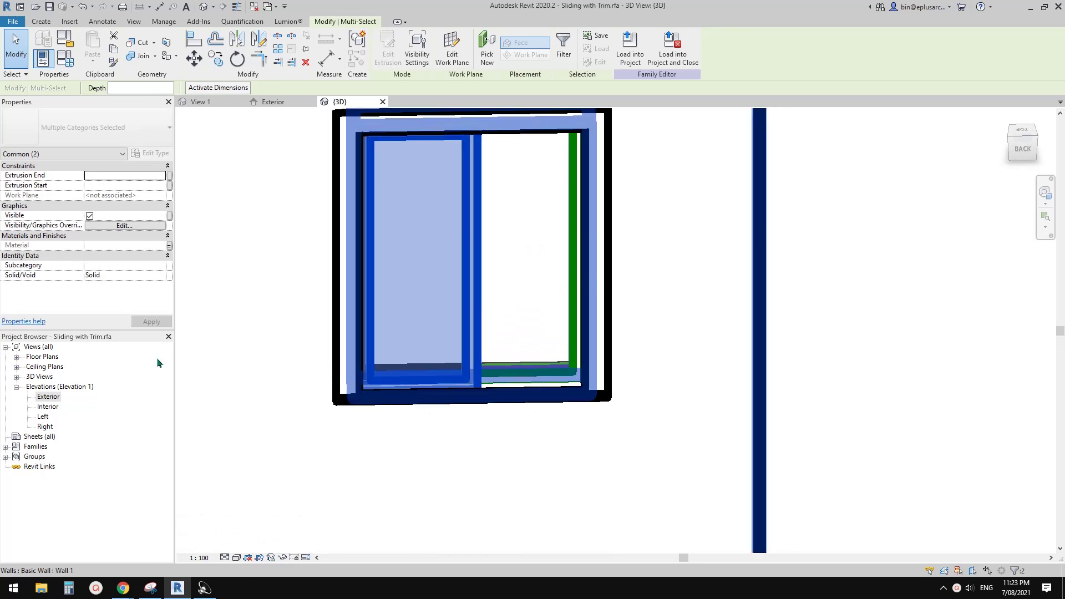
- Return to the Exterior elevation to see which sash is selected there, and clear the selection
double_click(48, 398)
click(399, 328)
middle_drag(399, 328, 408, 285)
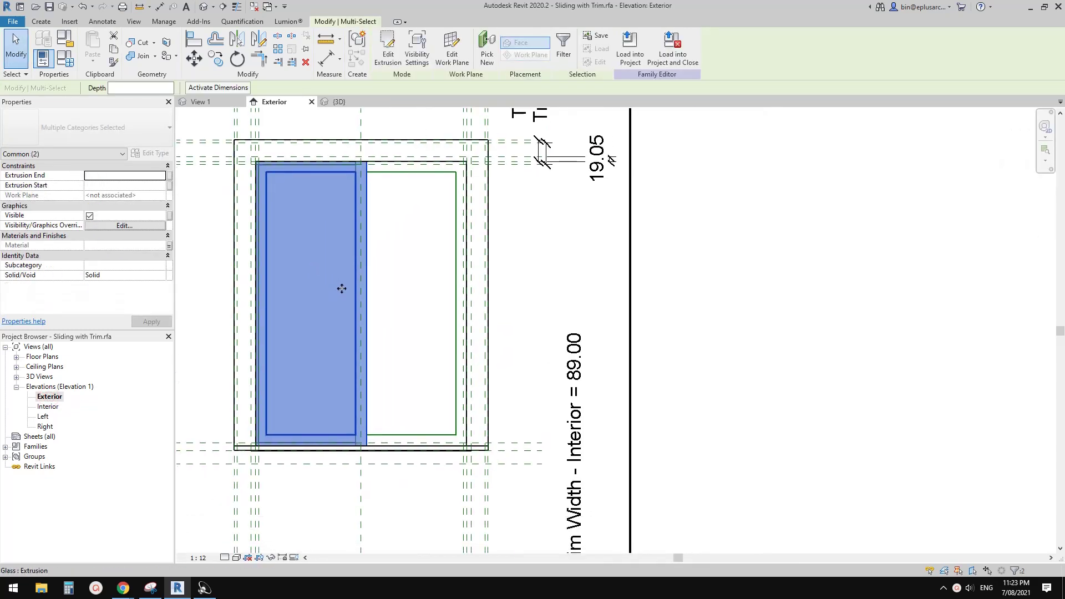
key(Escape)
scroll(364, 164, up, 2)
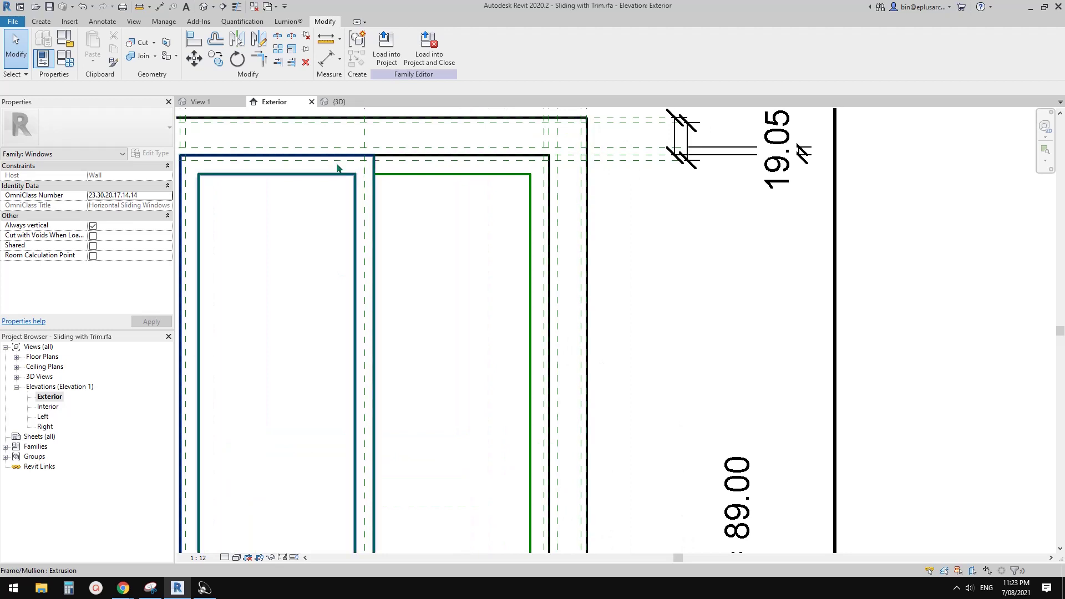
- Try moving the left sash frame horizontally toward the right sash without its glass
click(340, 169)
scroll(339, 188, down, 2)
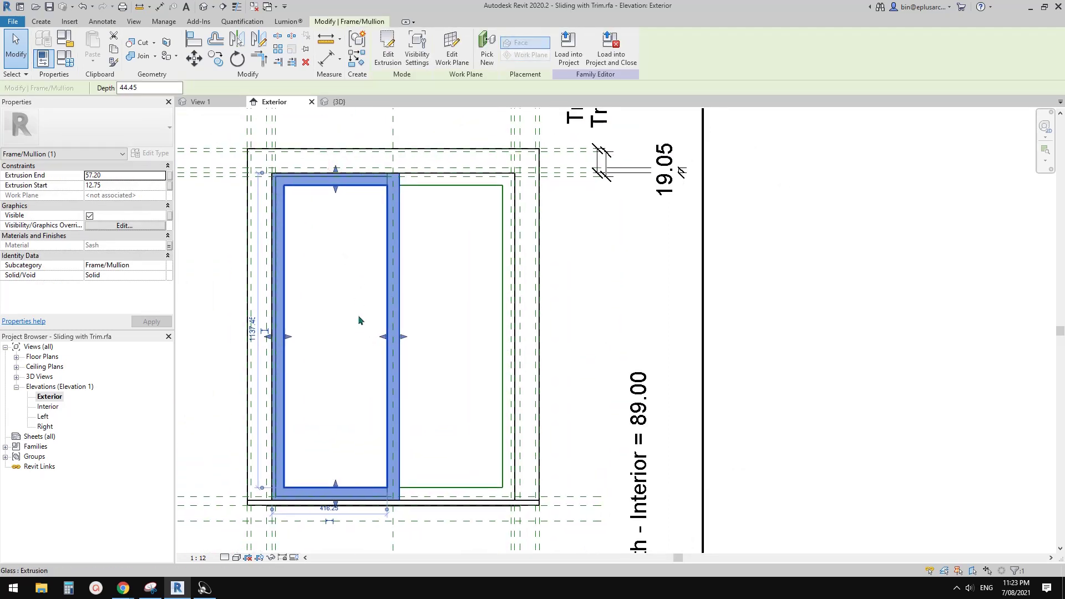
middle_drag(359, 316, 355, 314)
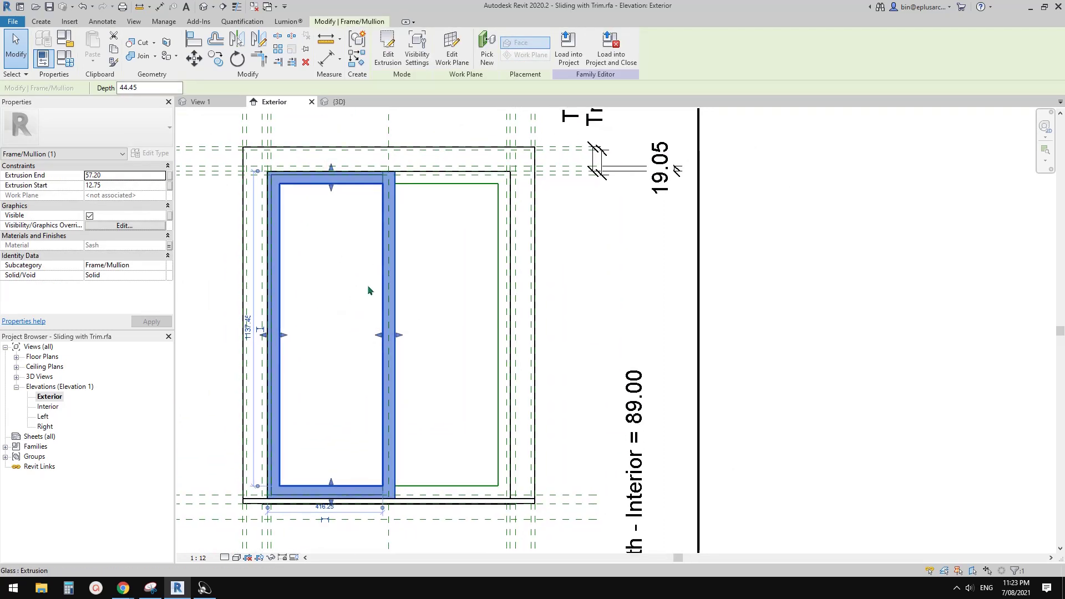
scroll(345, 312, up, 2)
key(m)
key(v)
click(342, 298)
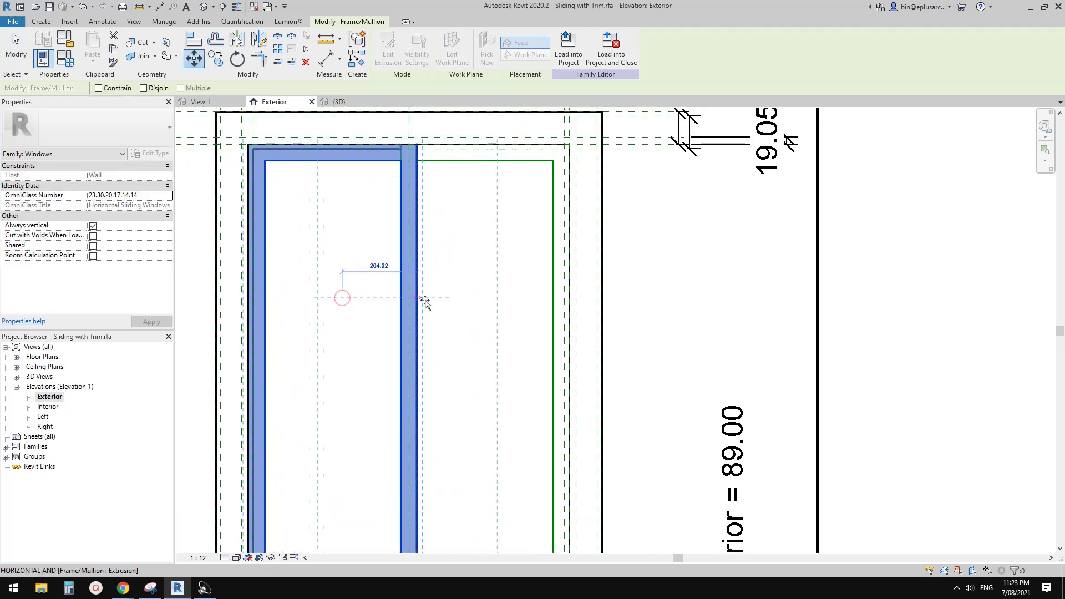
click(445, 300)
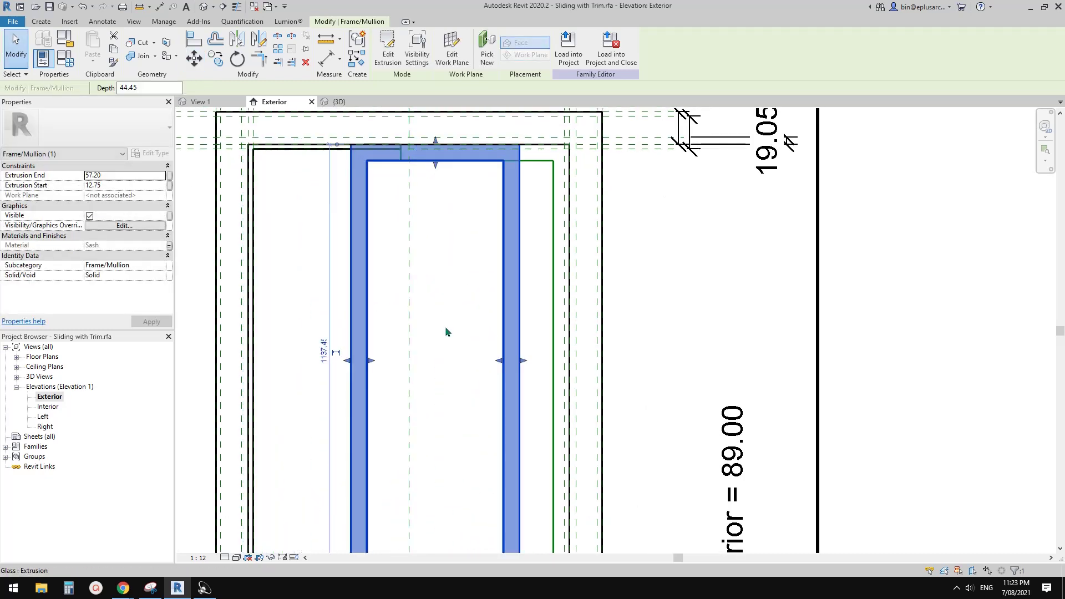
- Try moving the displaced sash frame partway back toward the left jamb
scroll(447, 331, down, 2)
scroll(421, 321, up, 1)
key(m)
key(v)
click(459, 293)
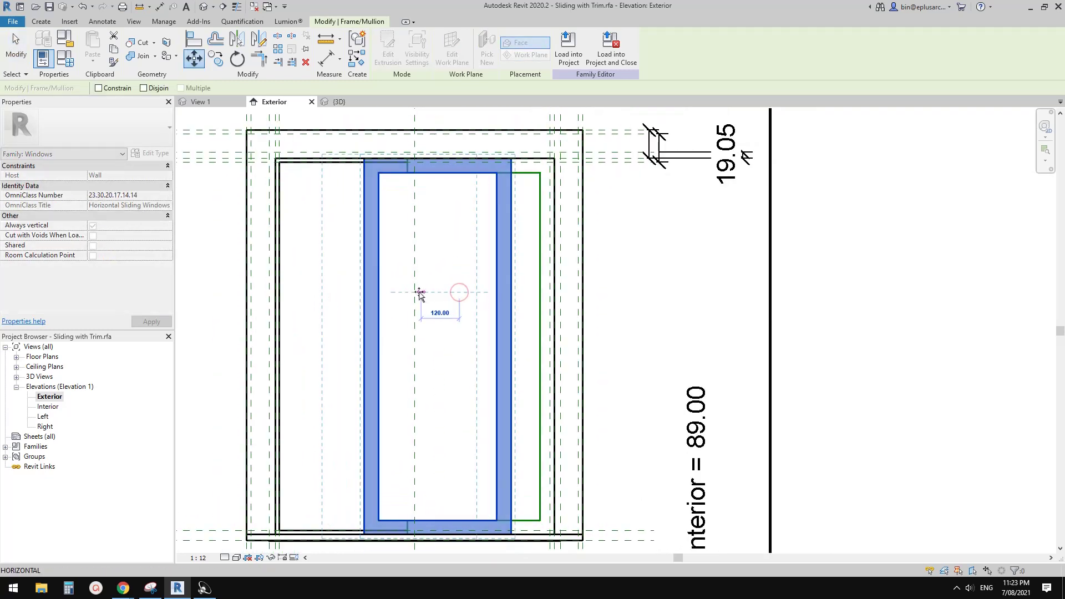
click(406, 292)
key(Escape)
- Undo both trial moves of the left sash frame
middle_drag(327, 334, 318, 248)
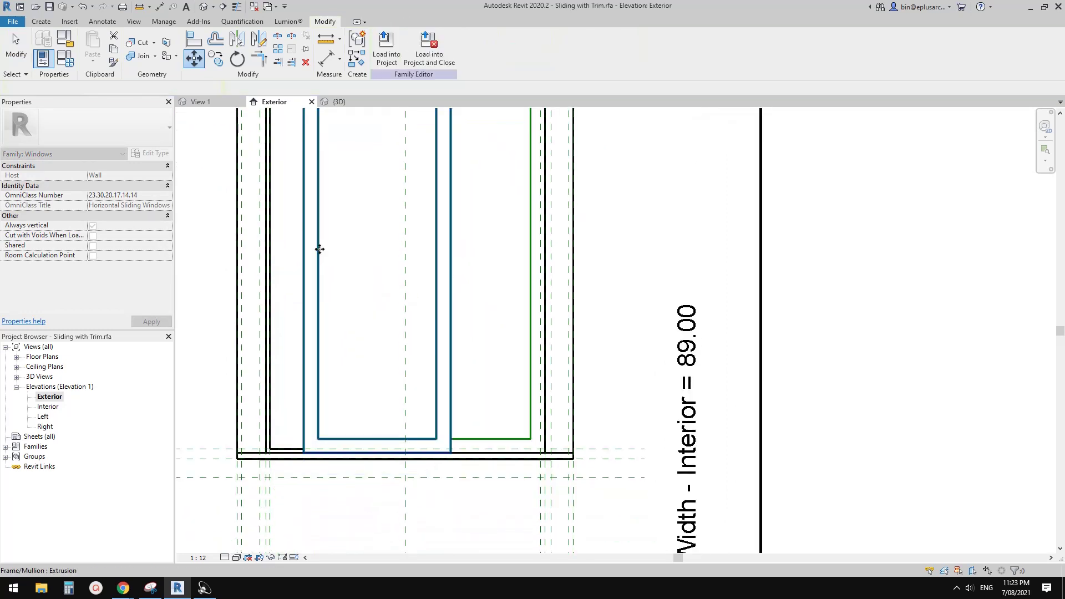
scroll(329, 299, down, 1)
middle_drag(336, 312, 339, 328)
middle_drag(332, 423, 368, 356)
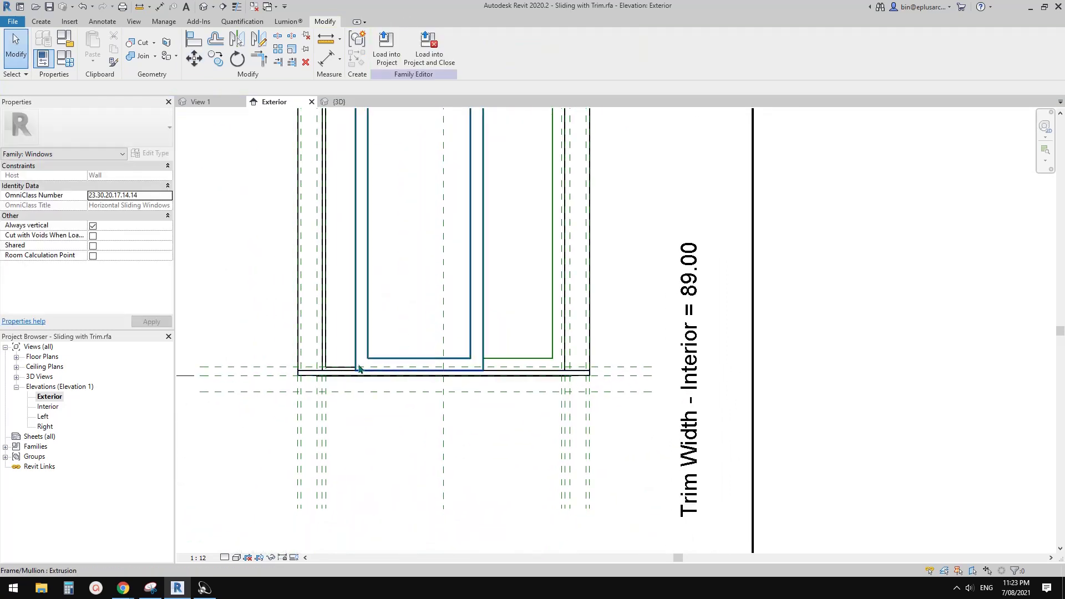
key(ctrl+z)
key(ctrl+z)
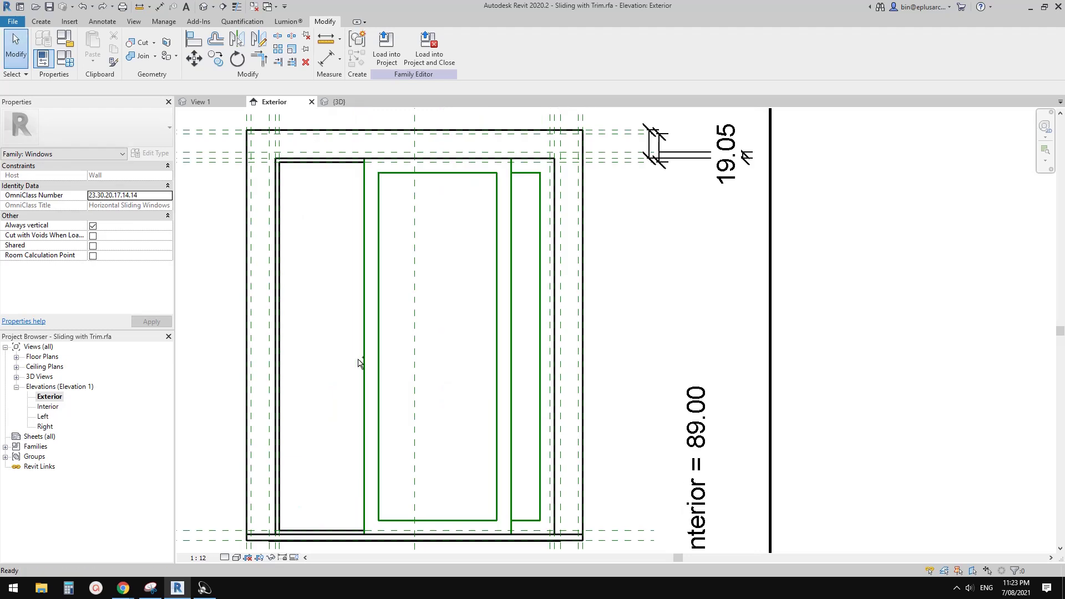
- Select the vertical reference plane along the left sash's outer edge to identify where the sash is aligned
scroll(353, 371, down, 4)
middle_drag(352, 380, 347, 368)
scroll(308, 405, up, 5)
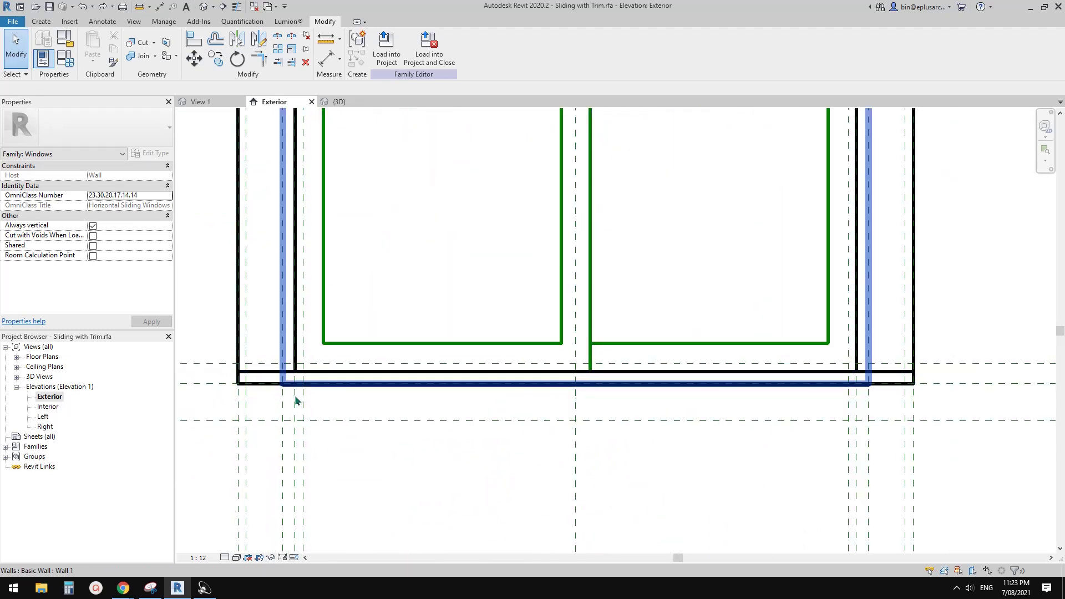
scroll(299, 375, up, 2)
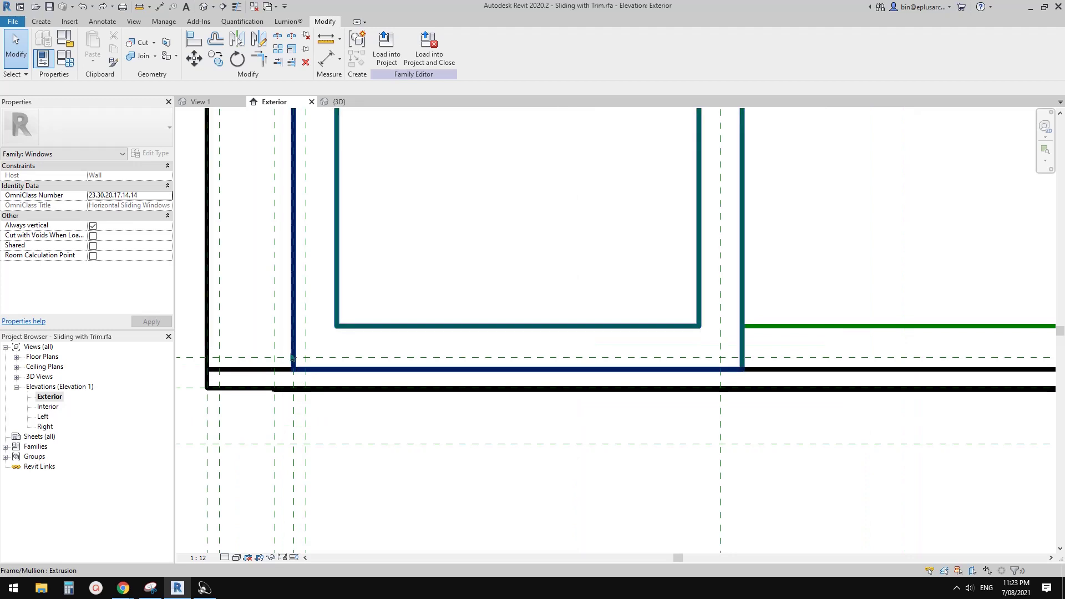
click(295, 435)
scroll(294, 433, down, 3)
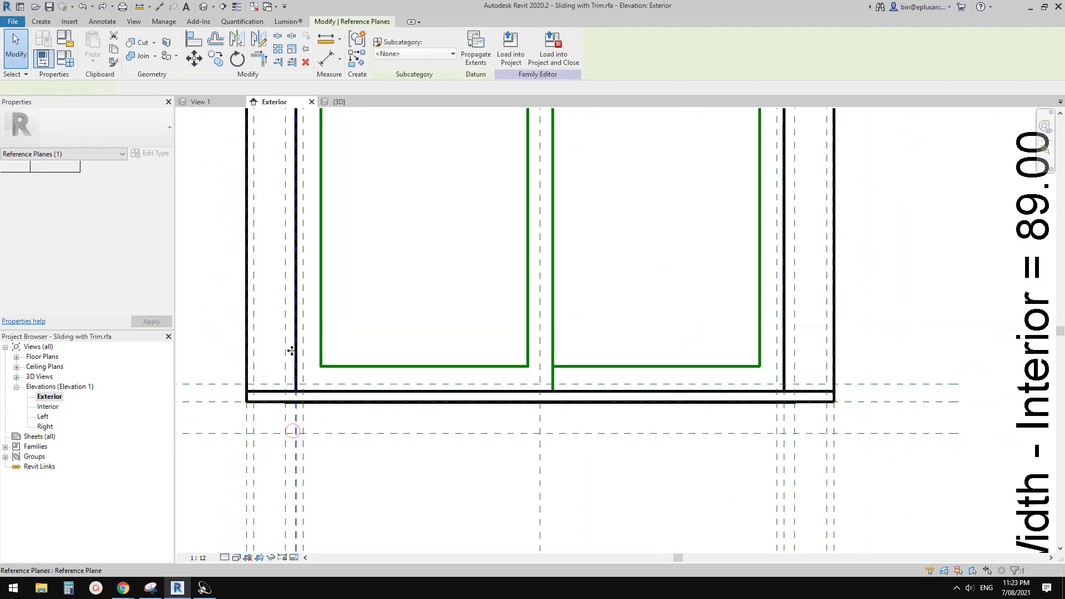
middle_drag(296, 410, 313, 406)
- Draw a vertical reference plane through the lower left sash, about 150 mm from the reference plane at the sash's outer edge
key(r)
key(p)
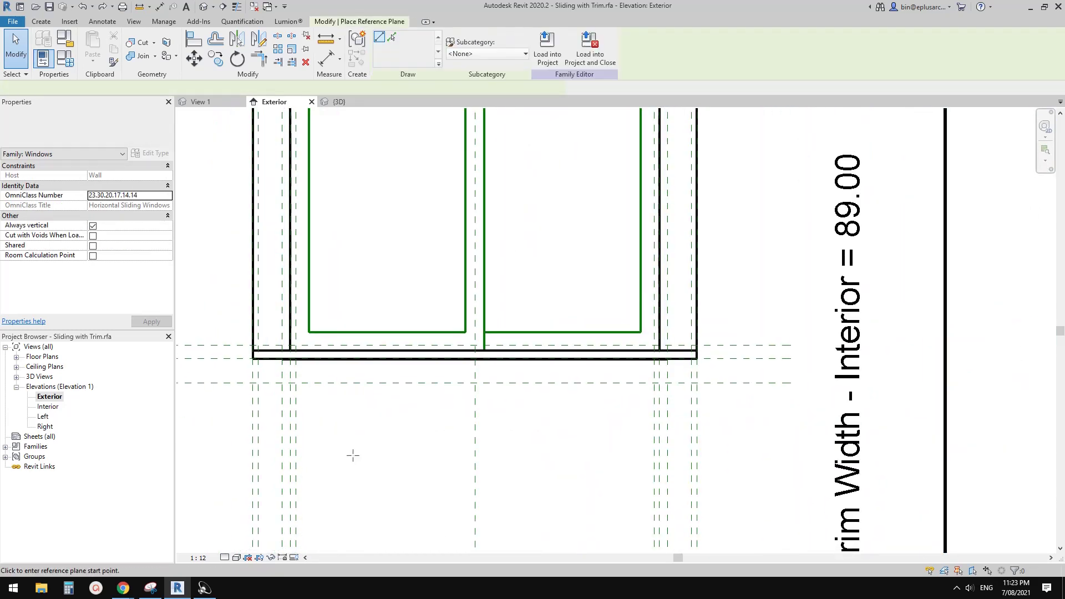
click(353, 470)
click(354, 235)
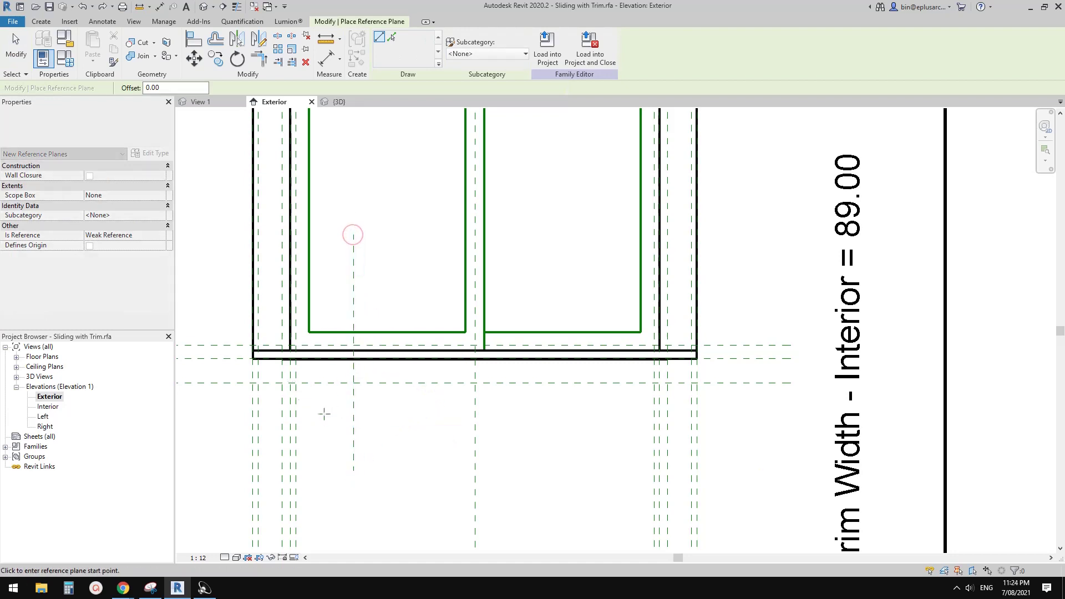
key(Escape)
- Dimension the distance between the new reference plane and the one at the left sash's outer edge, placing it below the sill
scroll(340, 445, up, 3)
key(d)
key(i)
click(370, 451)
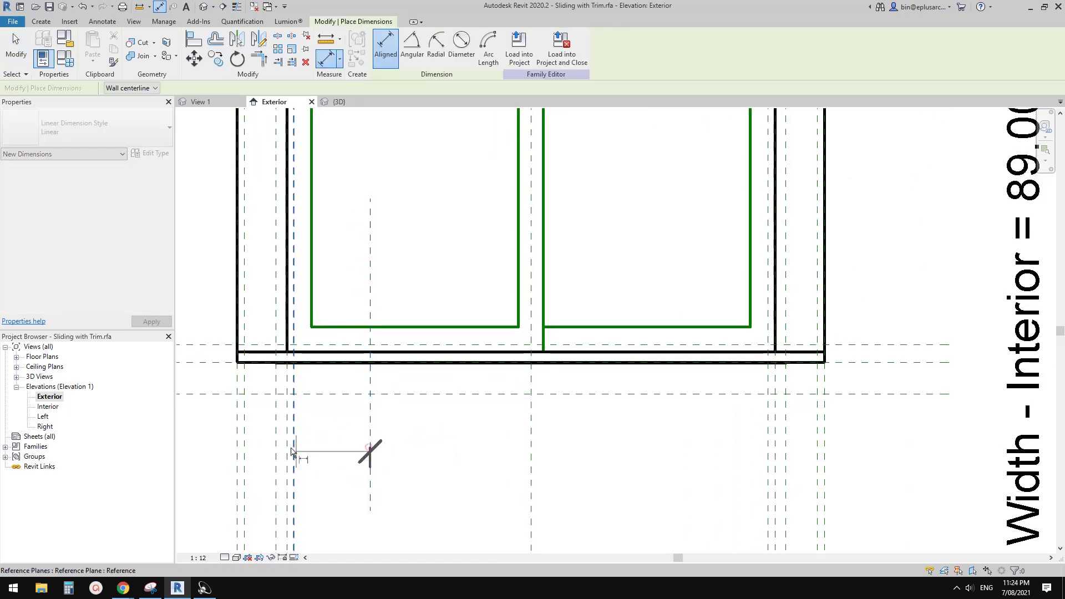
scroll(299, 414, up, 2)
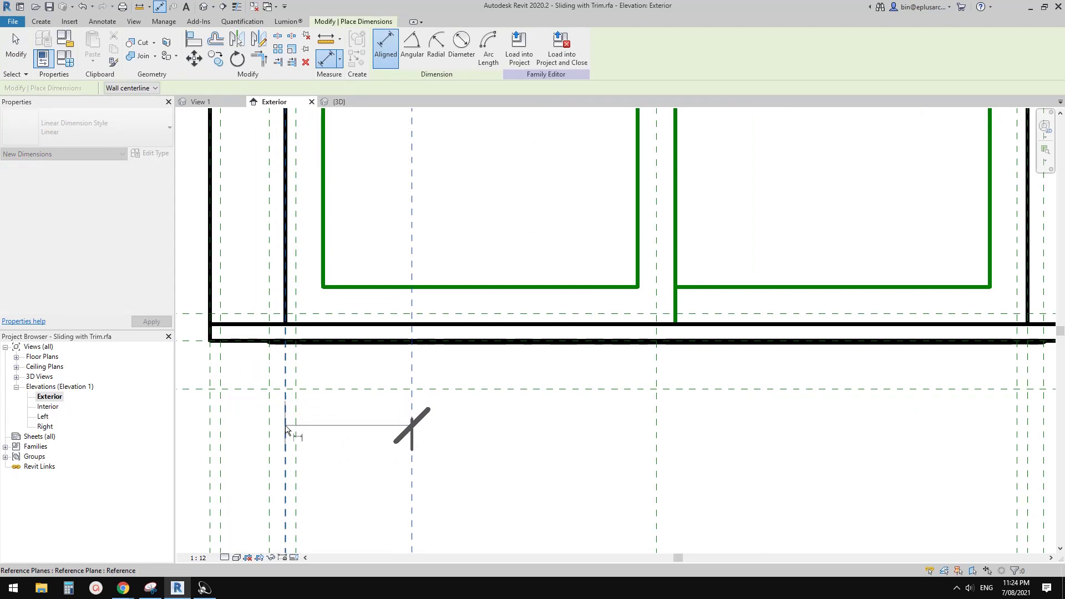
click(286, 430)
scroll(388, 408, down, 4)
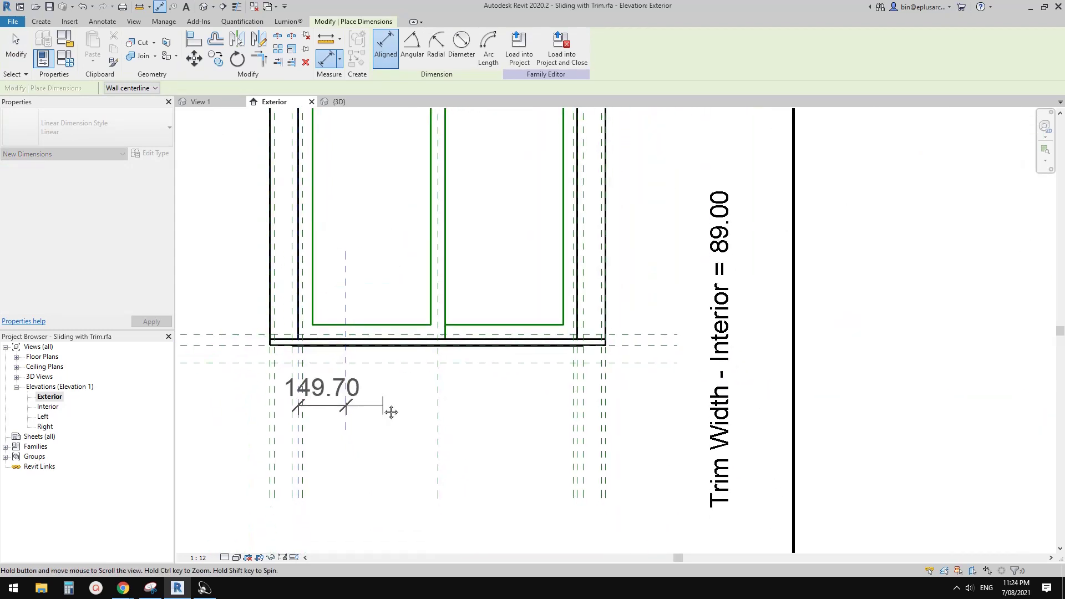
click(388, 418)
key(Escape)
- Label the new dimension with a new family parameter named OFS, set as an instance parameter
click(328, 403)
click(491, 44)
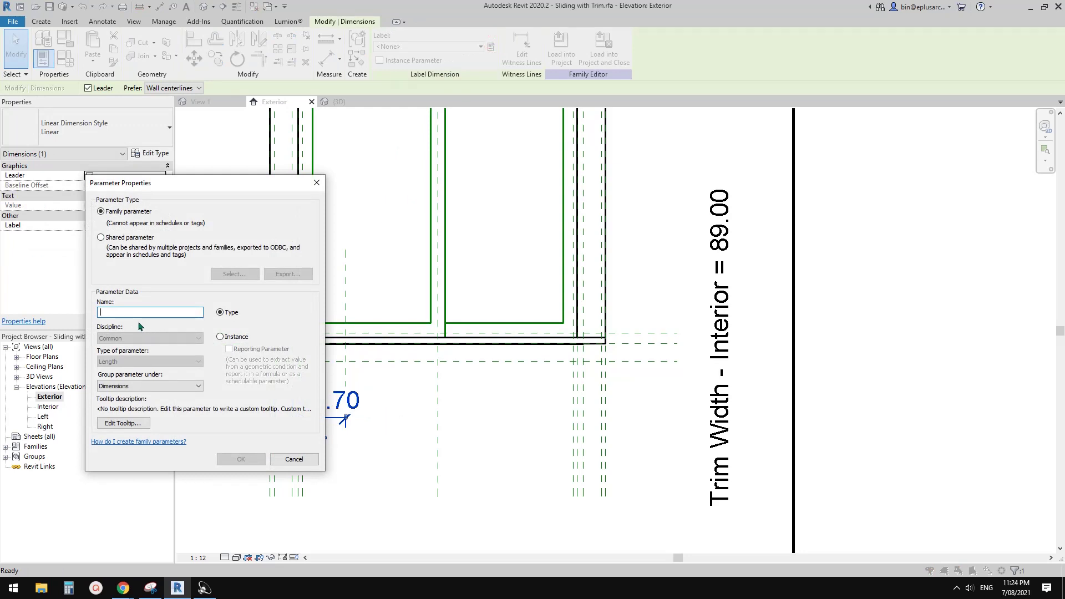
text(OFS)
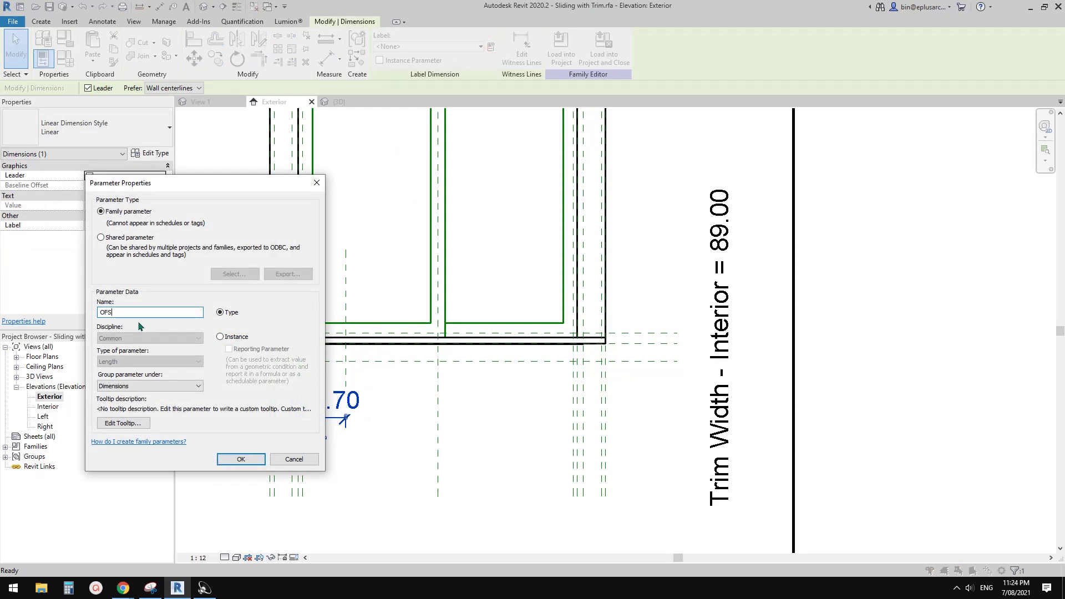
click(220, 337)
click(241, 460)
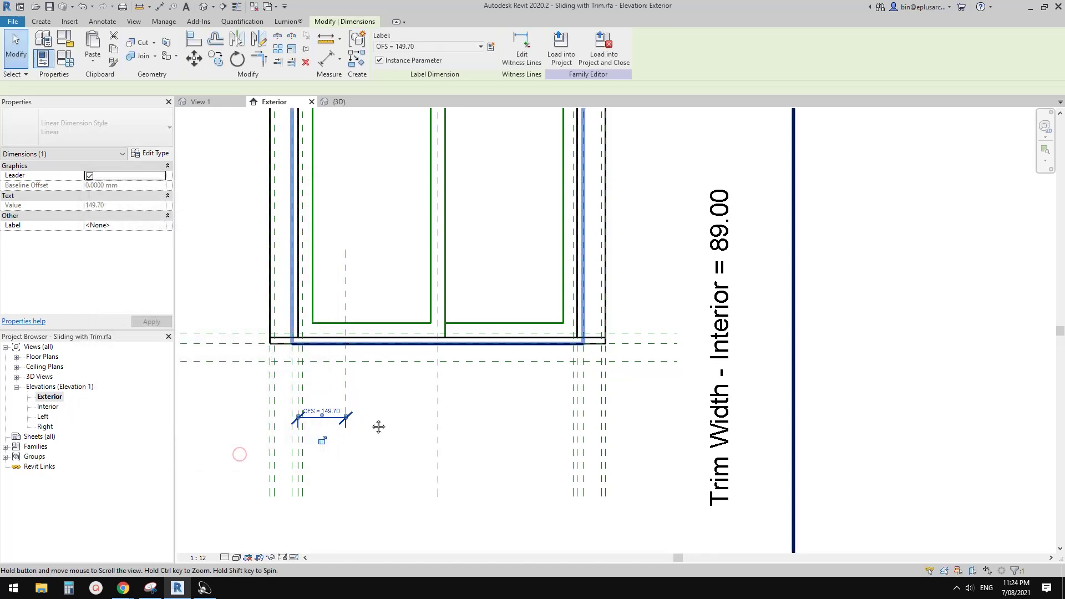
scroll(380, 428, up, 2)
key(Escape)
- Move the left sash frame sideways so its outer edge lands on the OFS reference plane
click(342, 375)
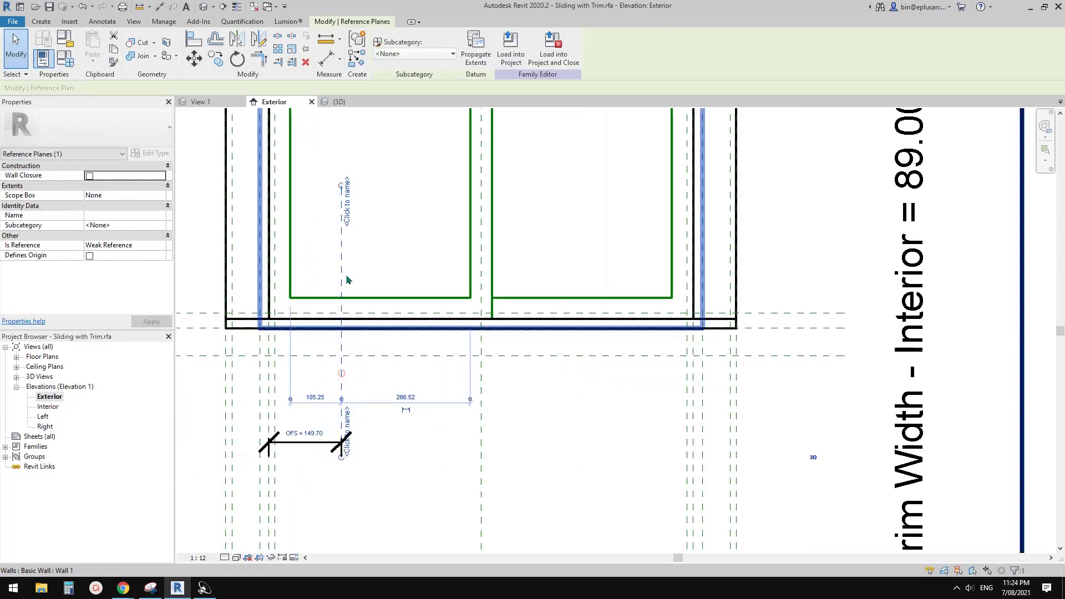
scroll(321, 389, down, 2)
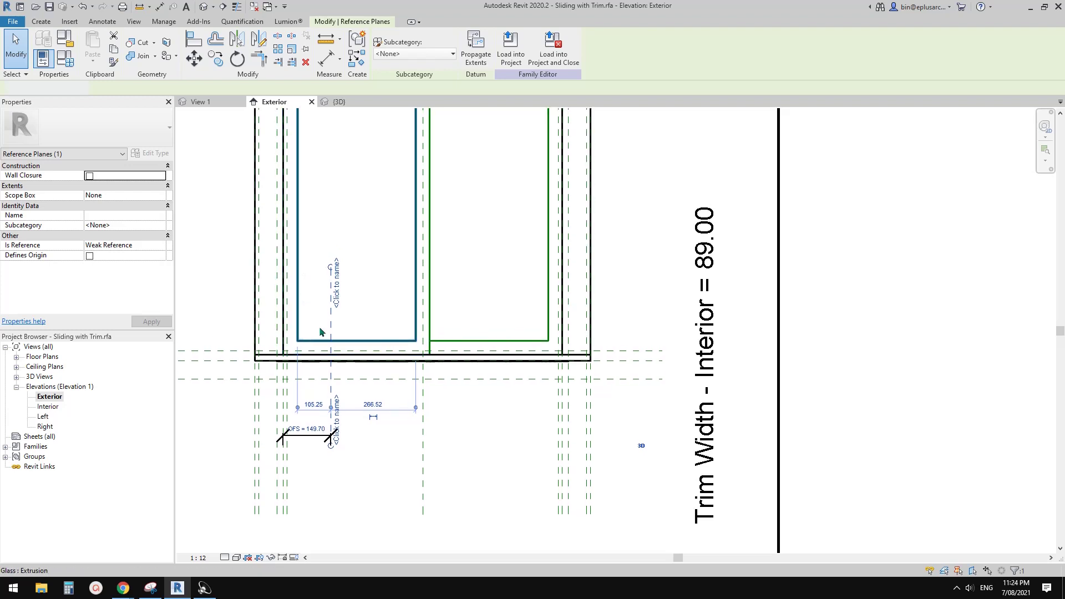
key(Escape)
click(416, 344)
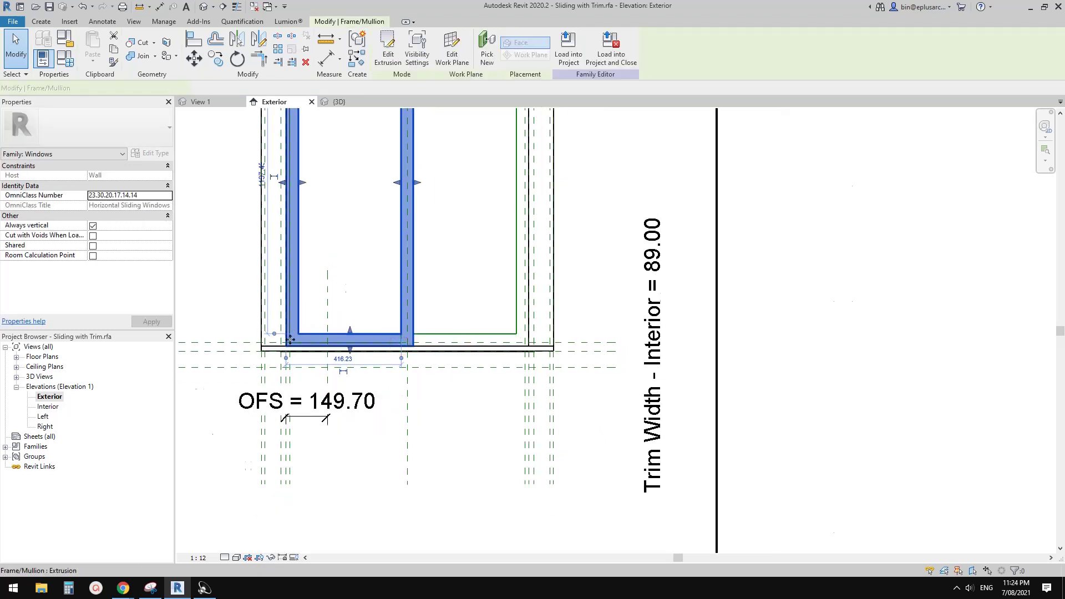
scroll(296, 332, up, 2)
scroll(296, 331, up, 1)
key(m)
key(v)
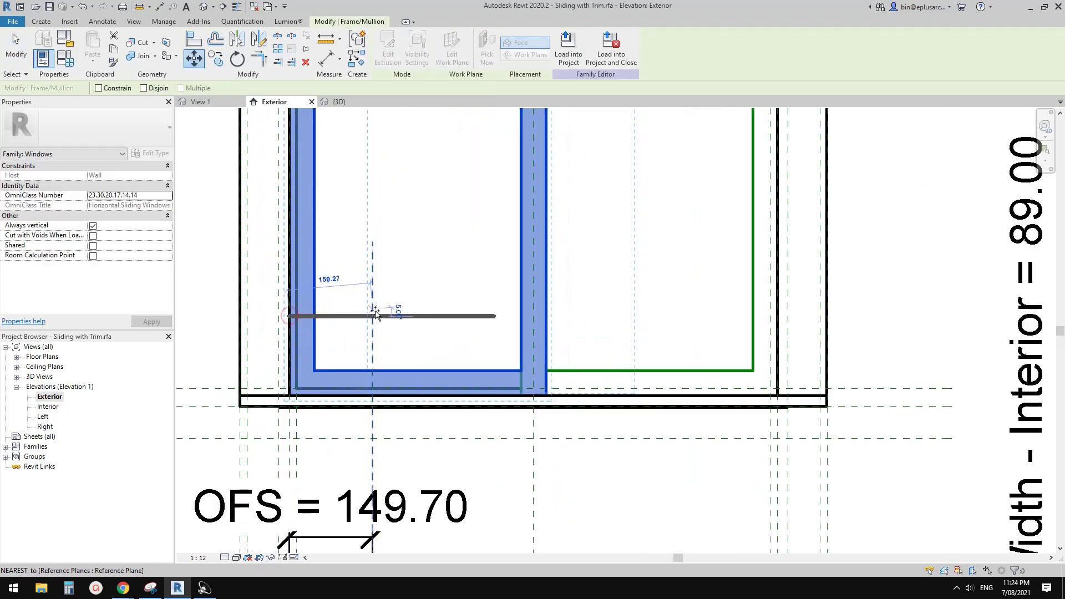
click(373, 315)
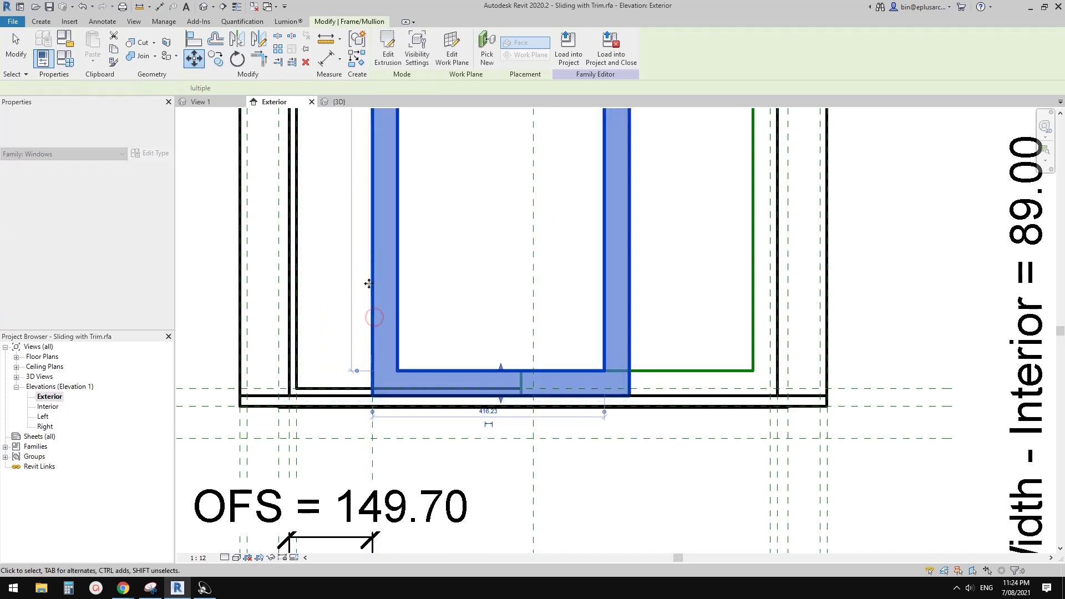
key(Escape)
- Align the left sash frame's outer edge to the OFS reference plane and lock the alignment
scroll(349, 333, down, 2)
key(a)
middle_drag(366, 335, 341, 377)
key(l)
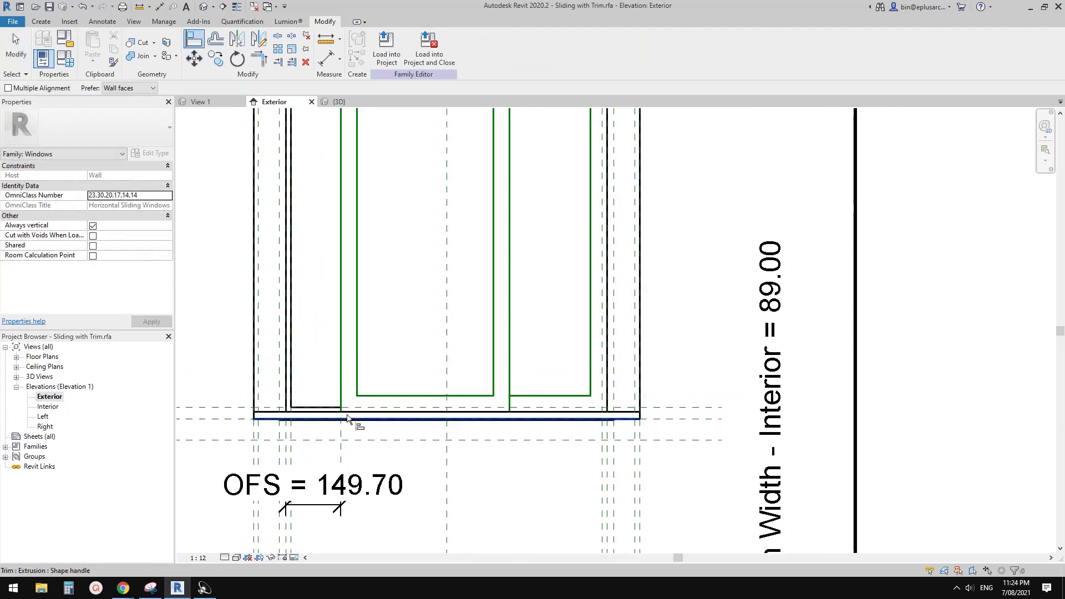
click(341, 456)
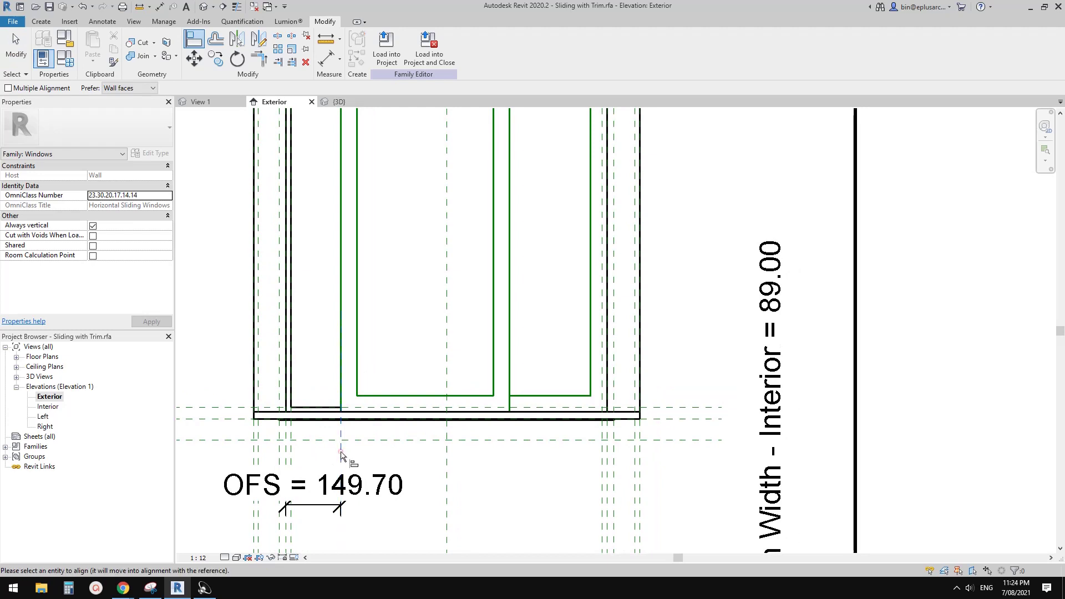
click(343, 259)
middle_drag(379, 348, 383, 358)
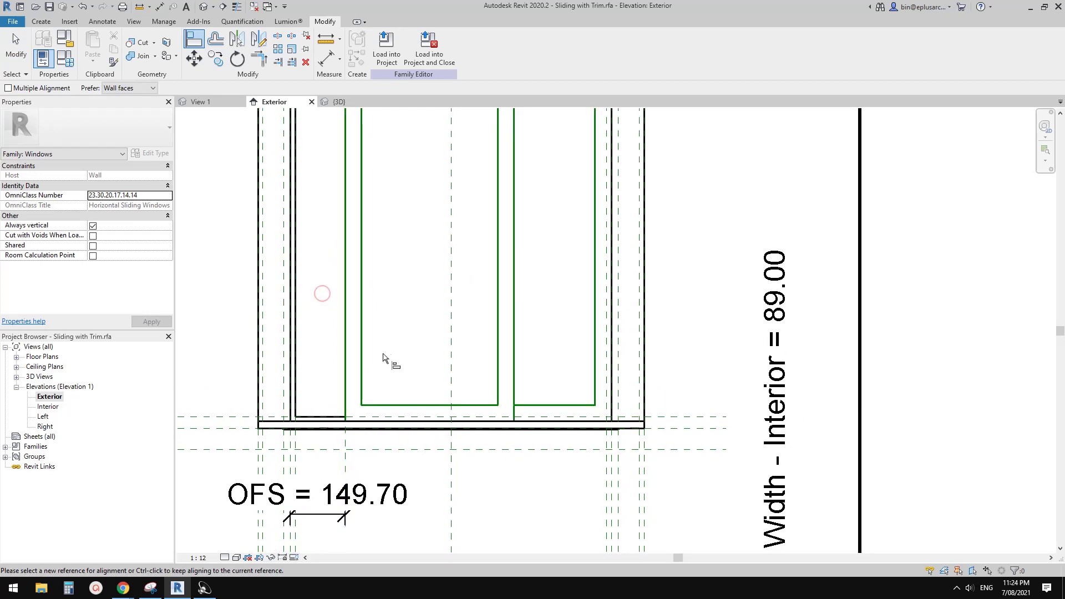
key(Escape)
key(Escape)
- Test the sash frame's lock by nudging the OFS reference plane left twice, and undo both nudges
click(348, 469)
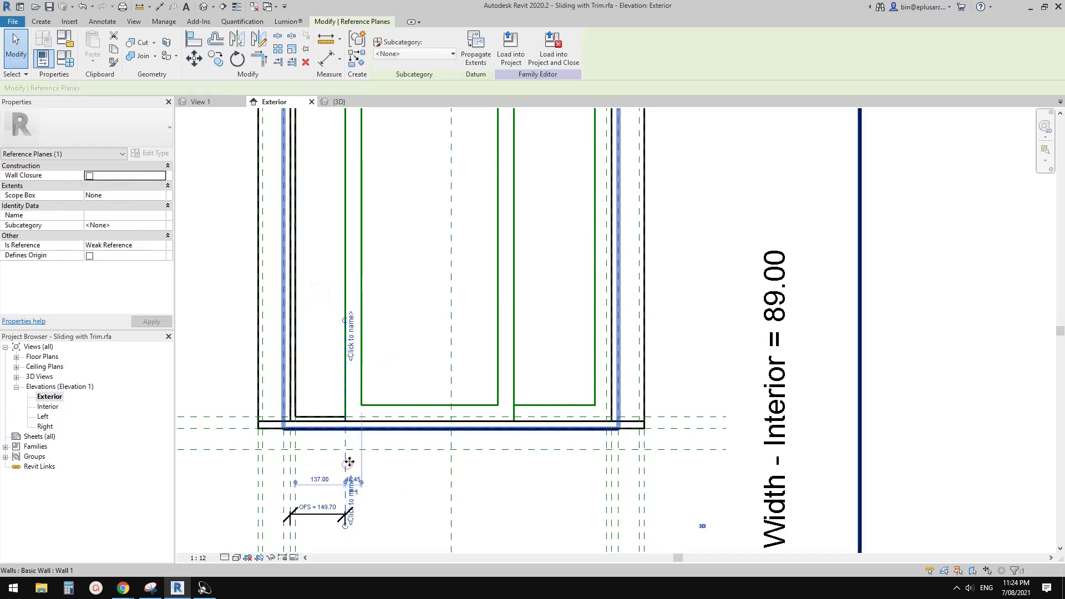
key(Left)
key(Left)
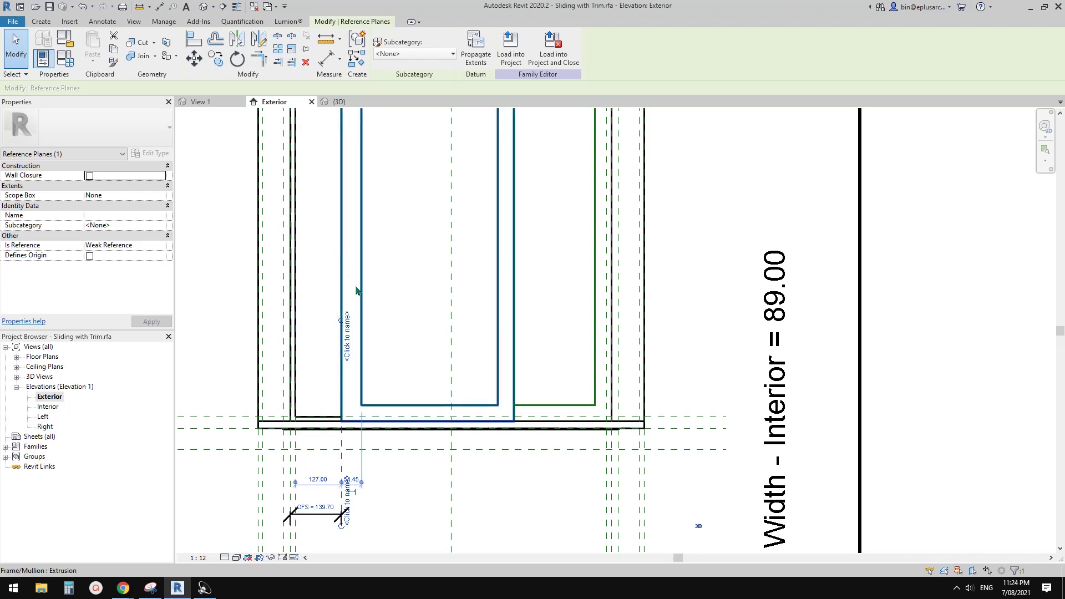
key(ctrl+z)
key(ctrl+z)
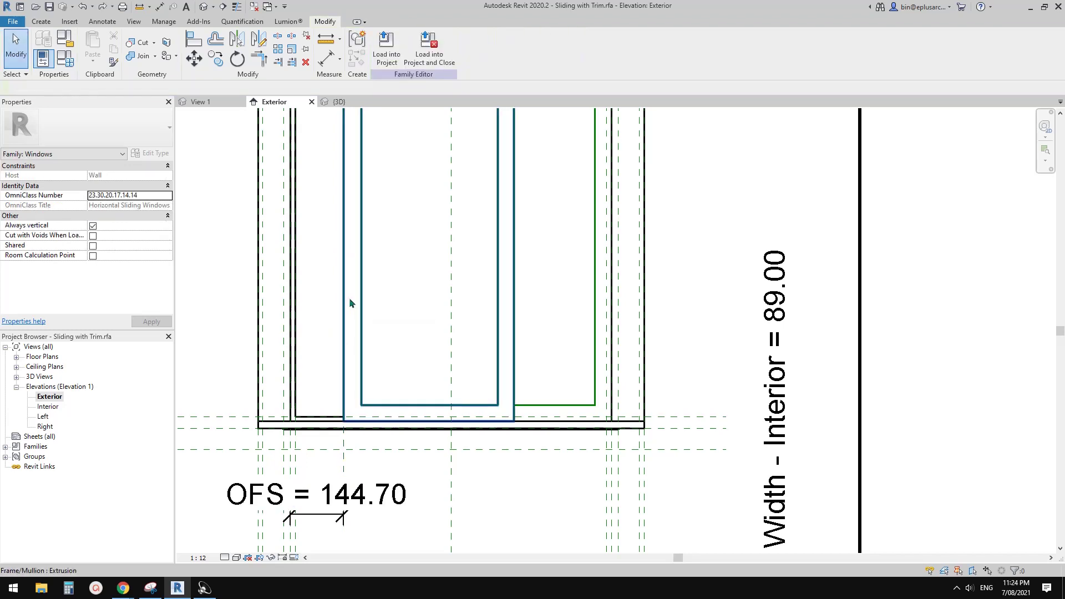
- Open the extrusion sketch of the moved sash frame for editing
scroll(381, 357, up, 2)
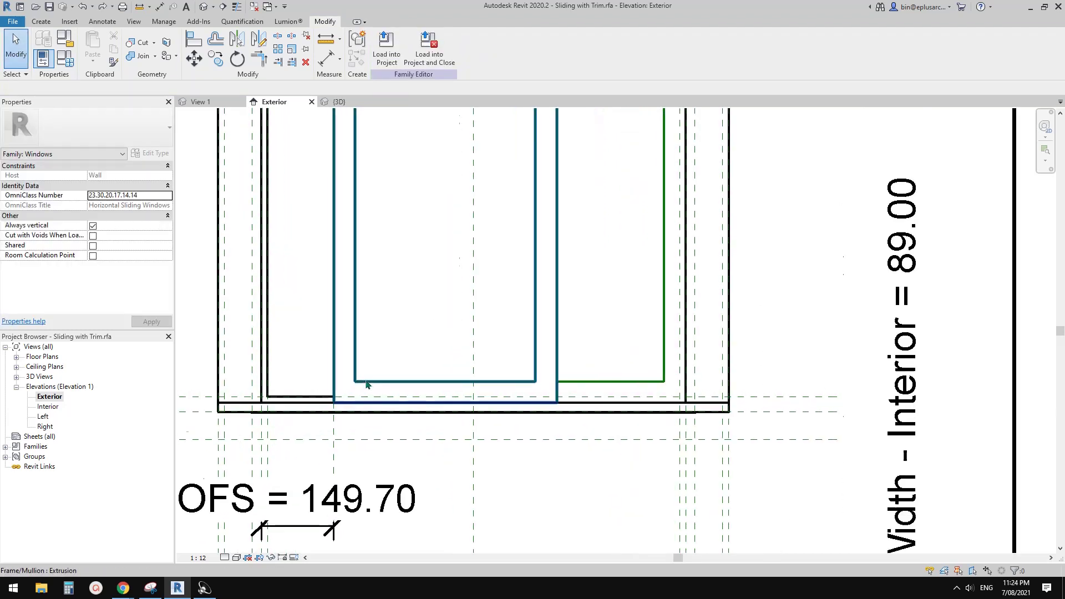
middle_drag(387, 378, 345, 381)
click(327, 405)
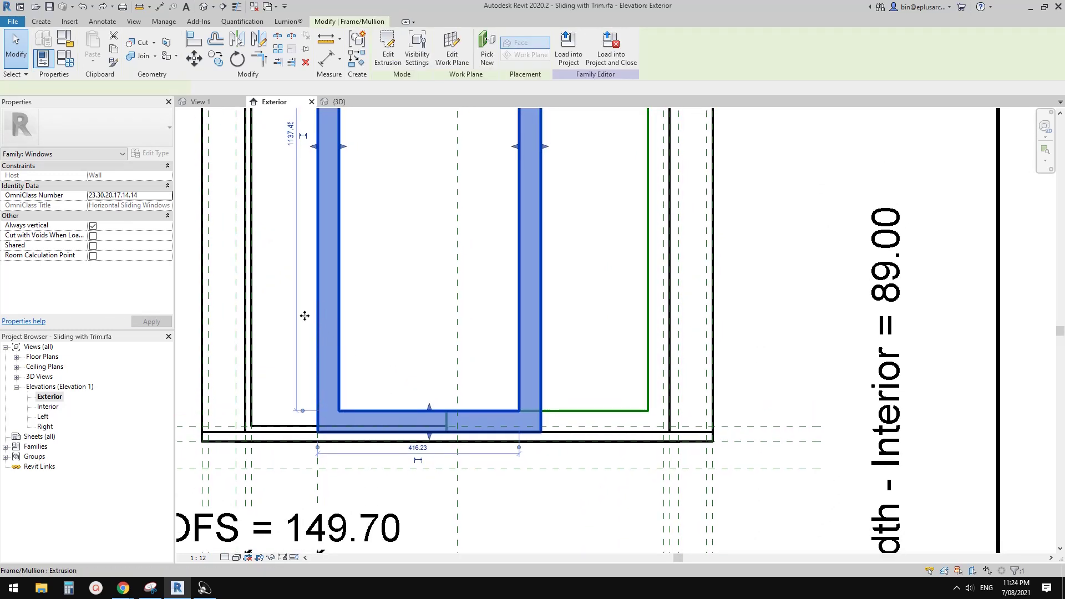
click(319, 316)
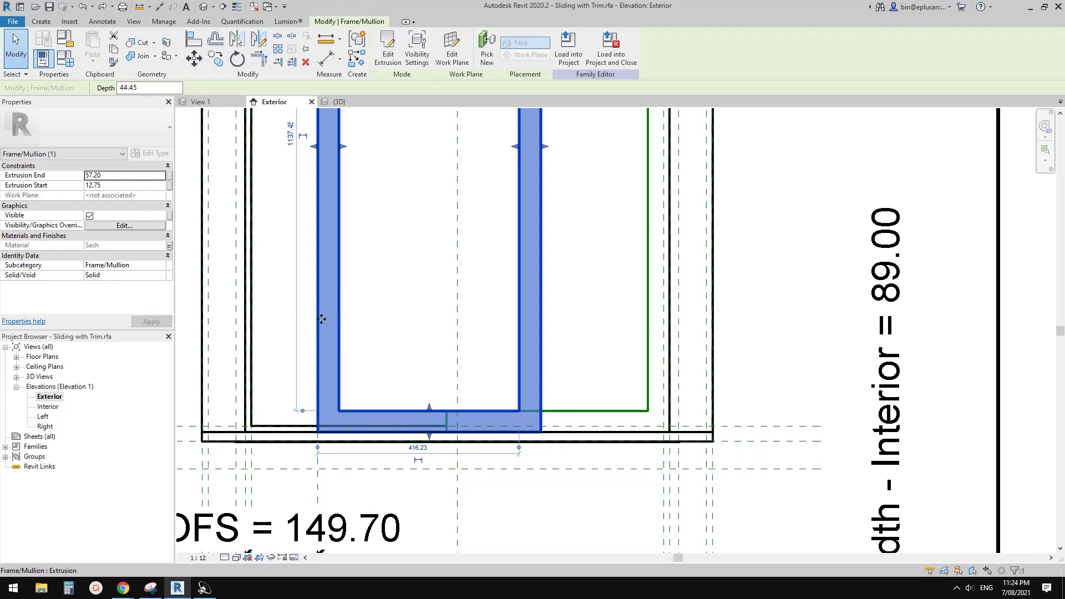
scroll(328, 330, down, 2)
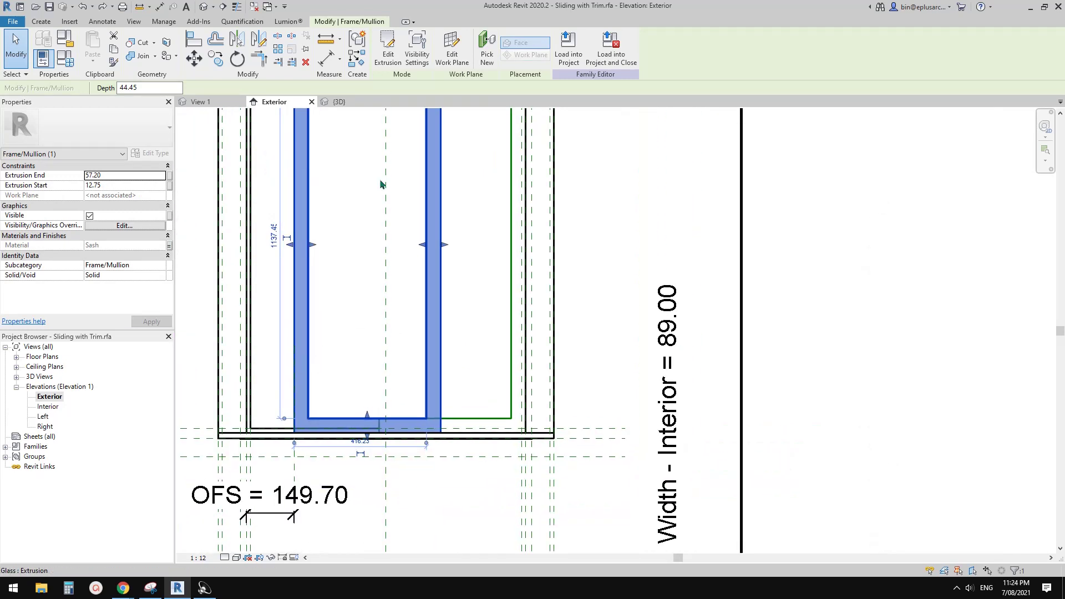
click(388, 60)
scroll(302, 328, up, 2)
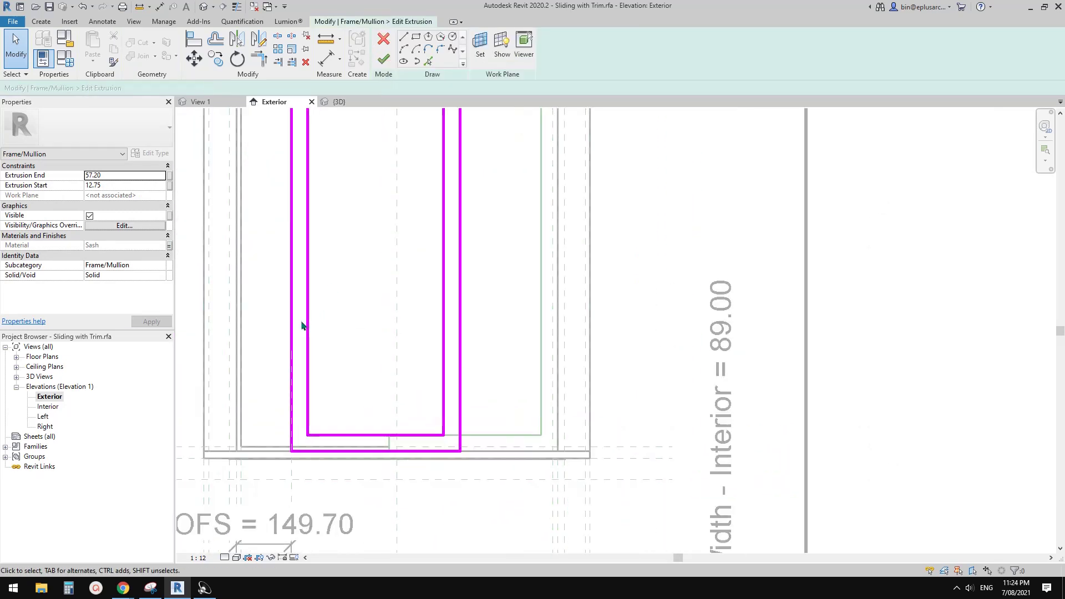
scroll(304, 364, down, 3)
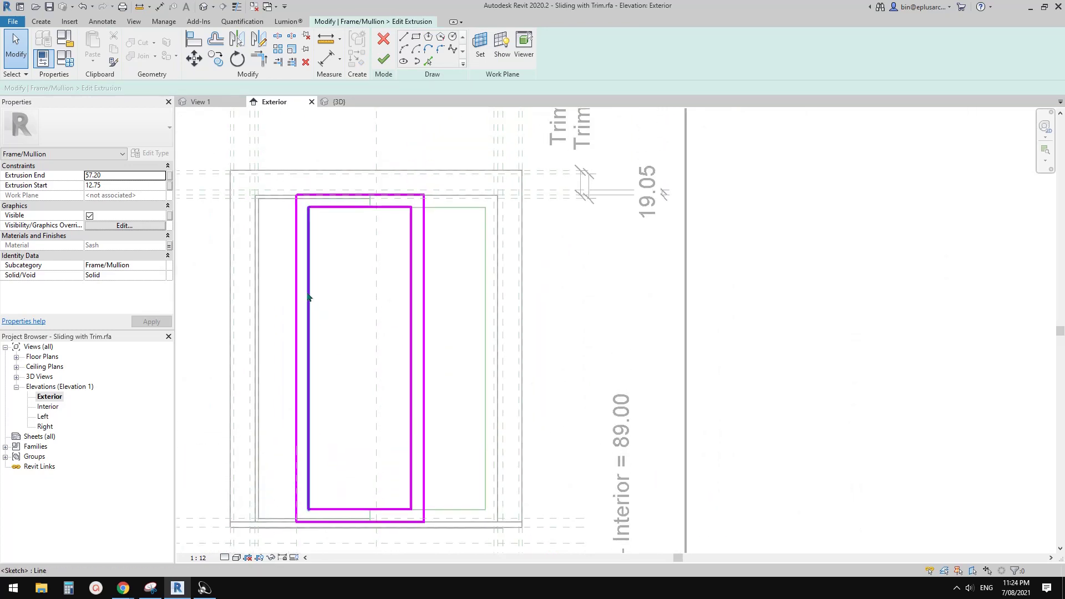
click(309, 389)
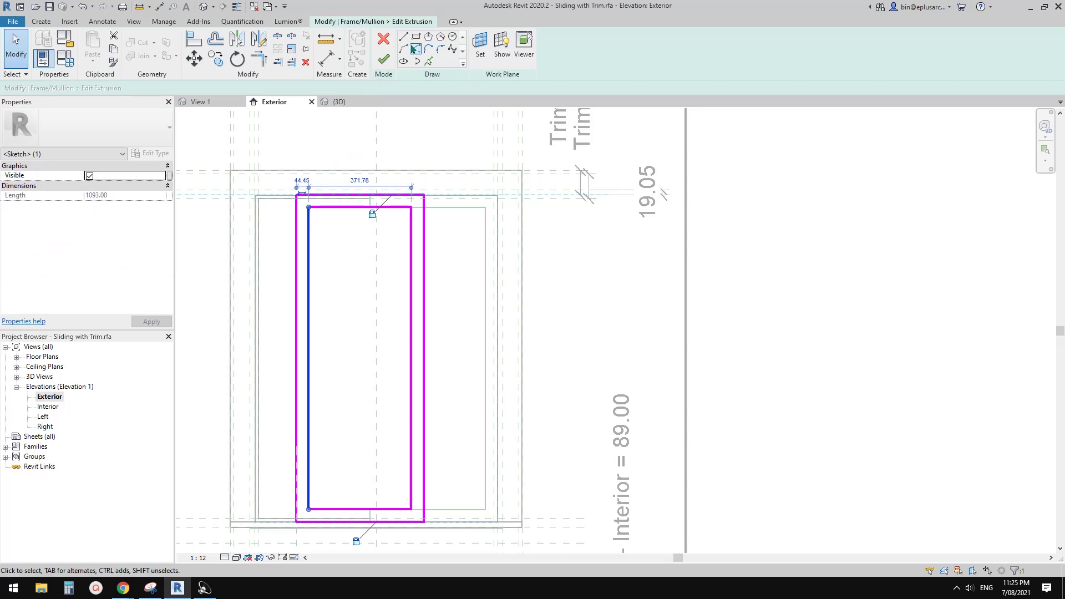
key(d)
key(i)
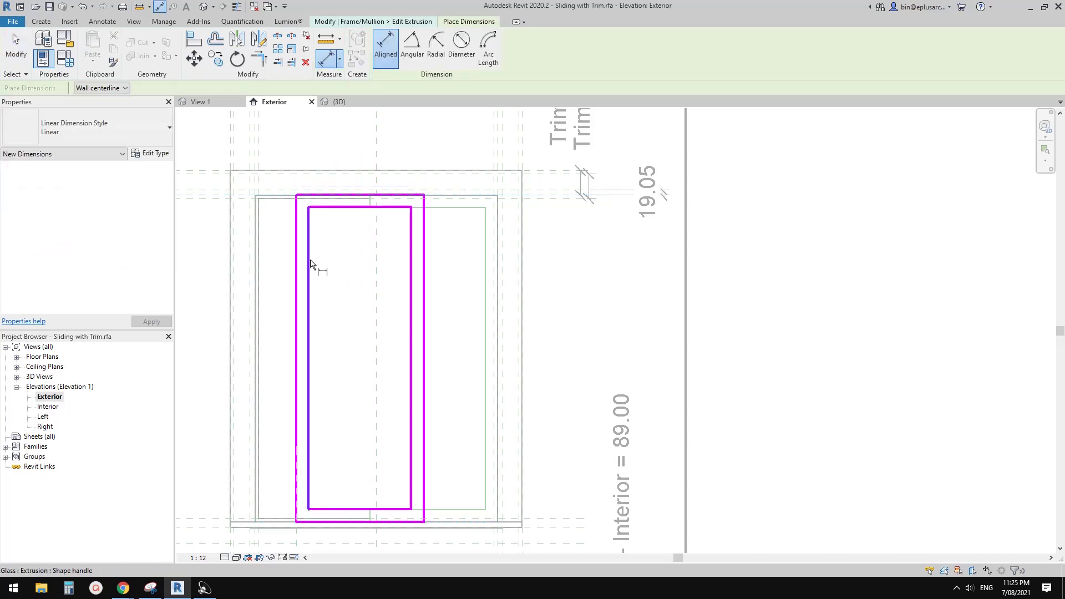
click(309, 327)
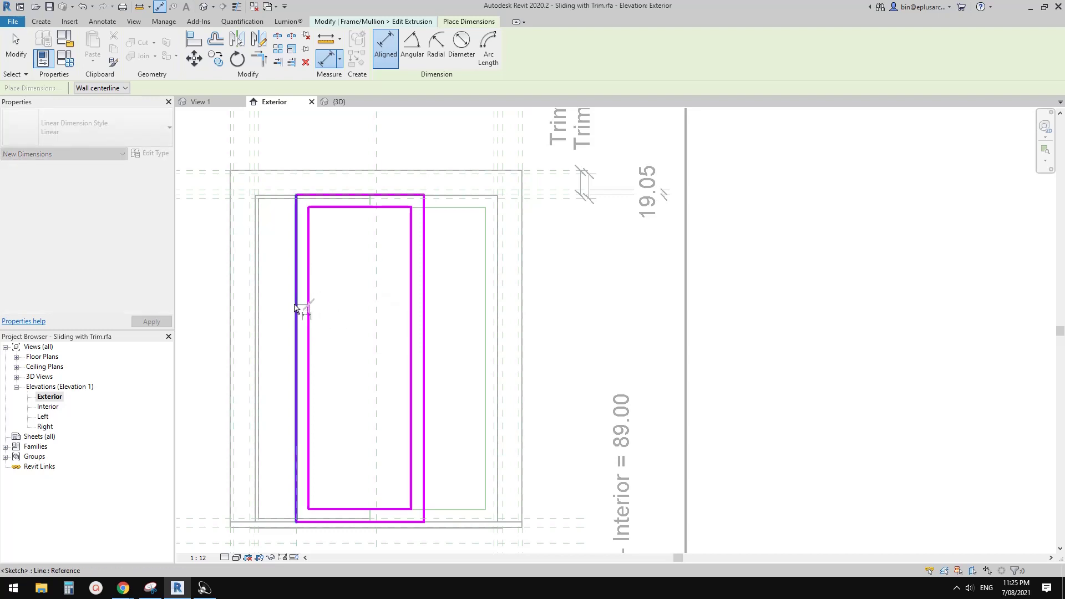
click(300, 309)
scroll(298, 306, up, 1)
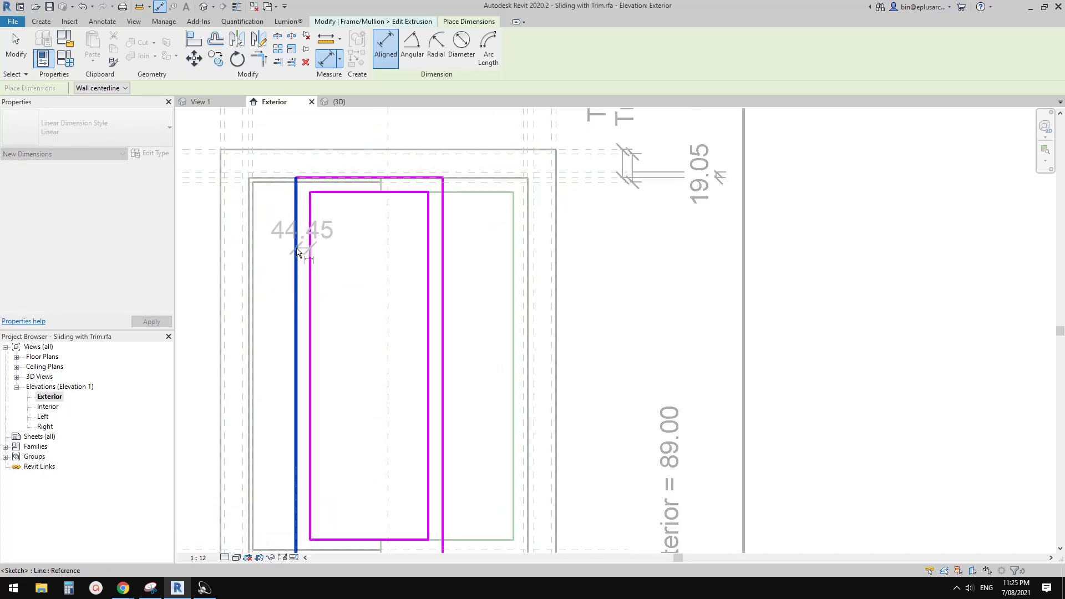
key(Escape)
key(Escape)
scroll(300, 305, down, 1)
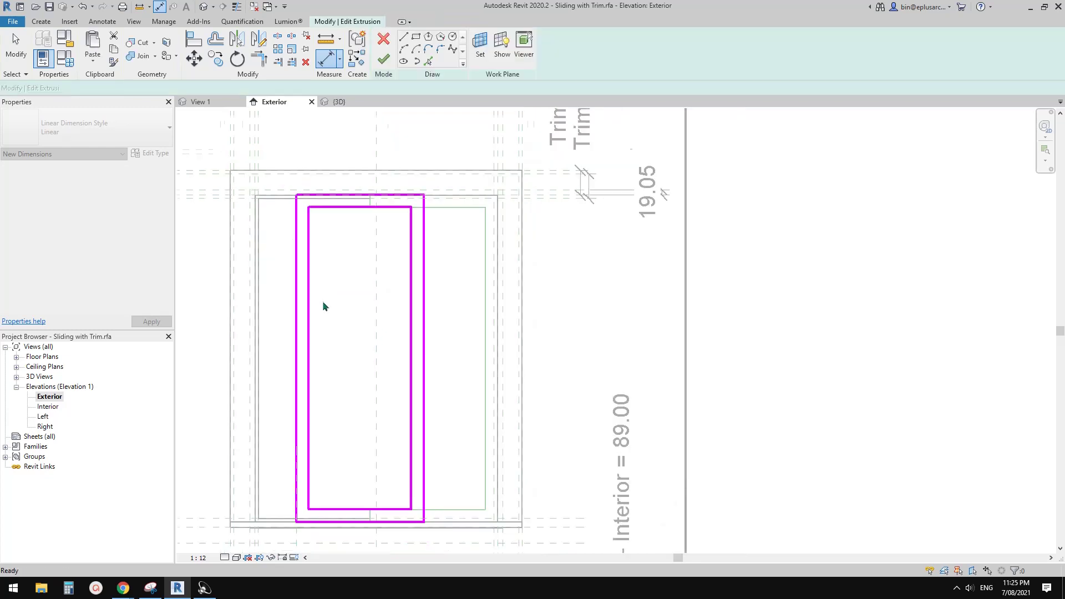
- Dimension the width between the outer and inner sketch lines on the sash frame's left side
scroll(311, 353, up, 3)
middle_drag(315, 359, 324, 351)
scroll(370, 249, down, 1)
key(d)
key(i)
middle_drag(394, 289, 395, 262)
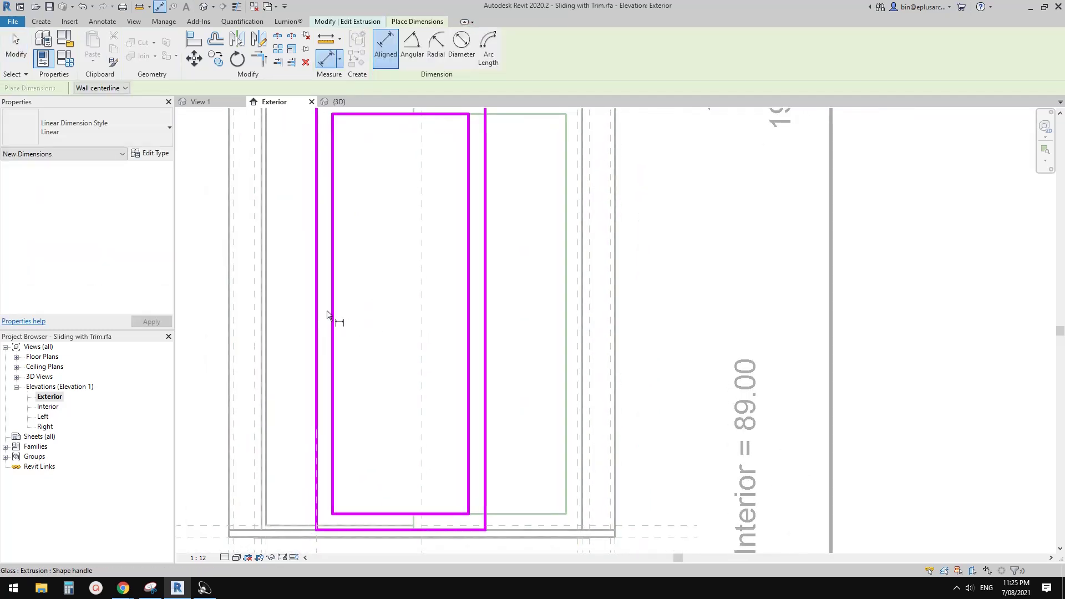
scroll(340, 195, down, 1)
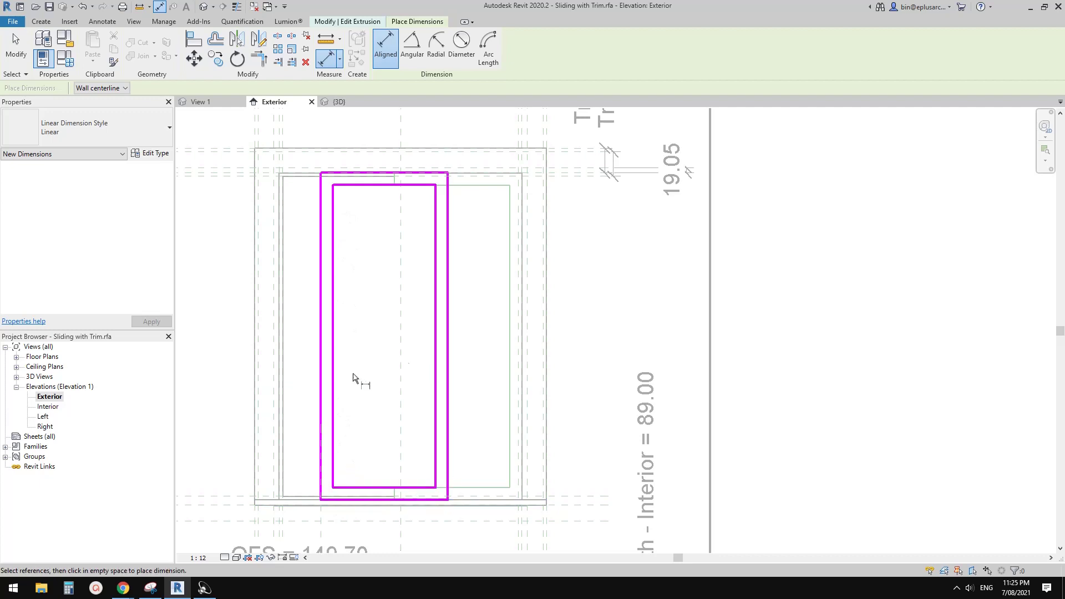
click(320, 356)
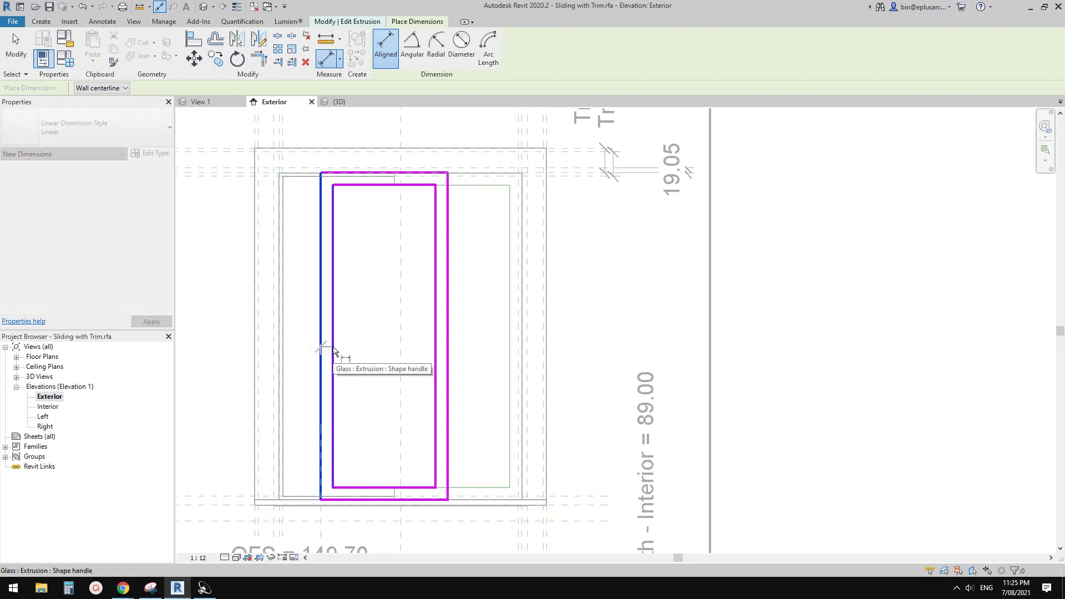
scroll(334, 351, up, 1)
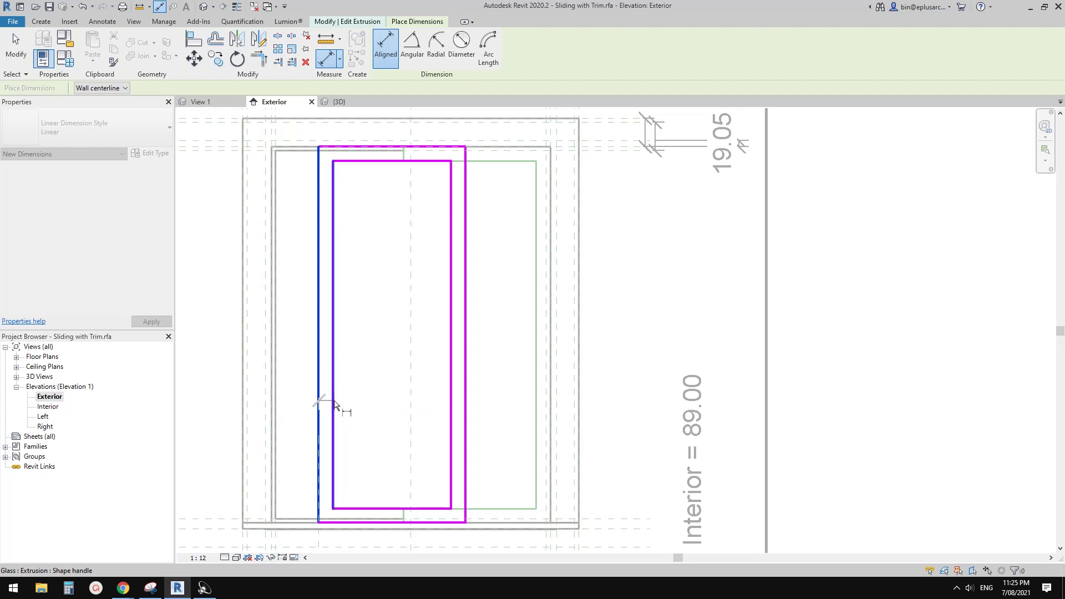
key(Tab)
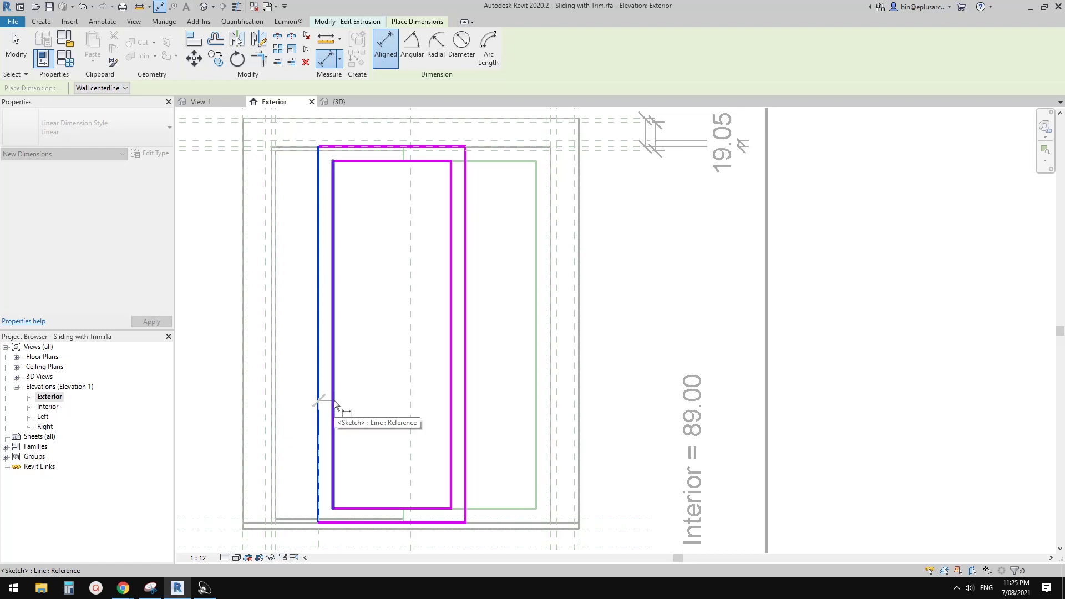
click(334, 404)
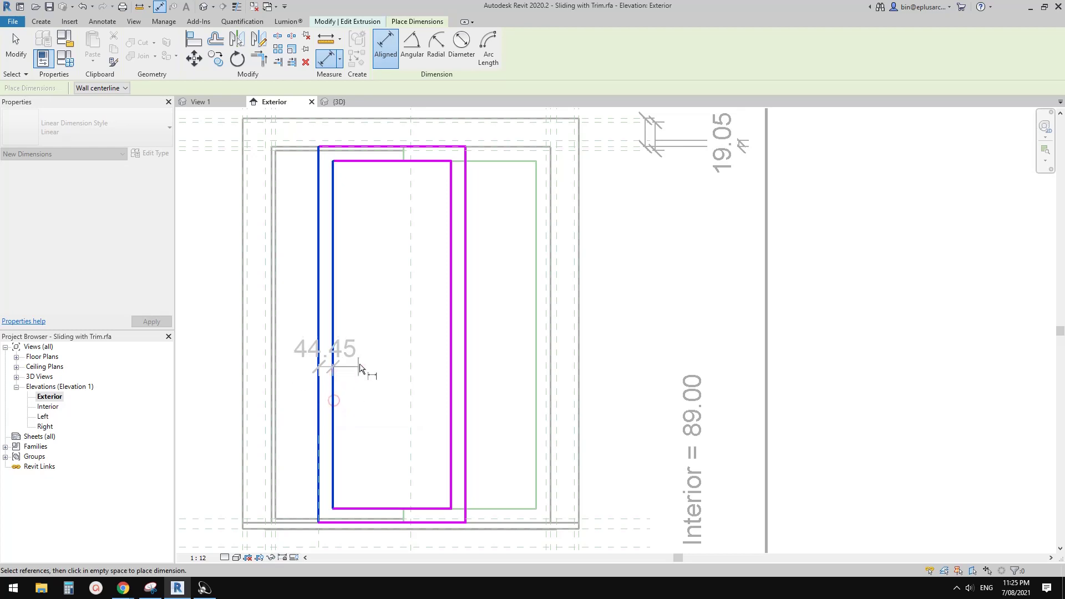
click(346, 405)
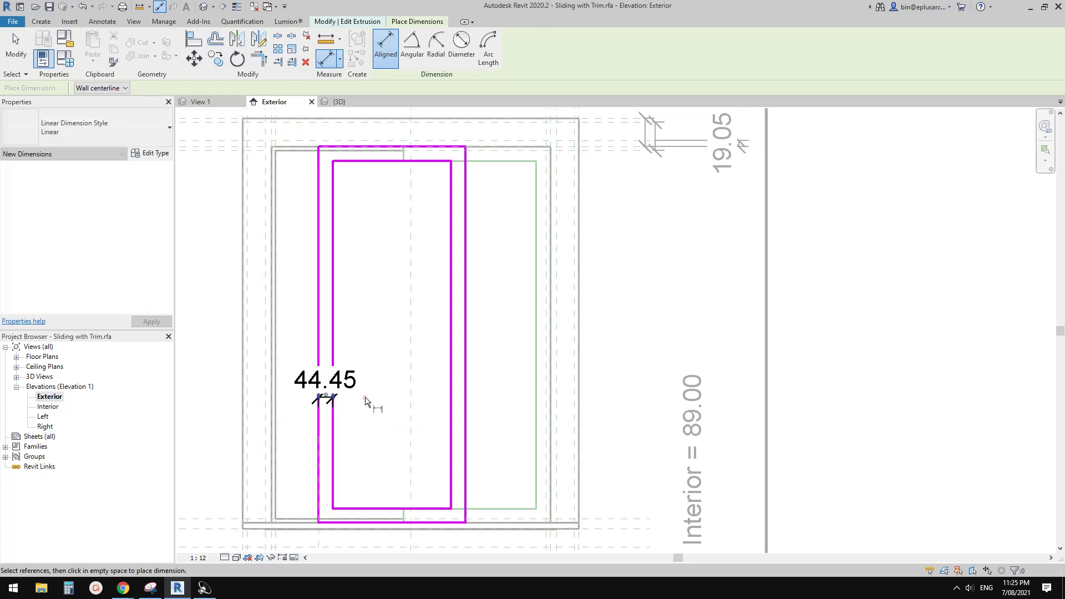
- Lock the new width dimension on the sash frame's left side
scroll(360, 405, up, 2)
key(Escape)
click(358, 387)
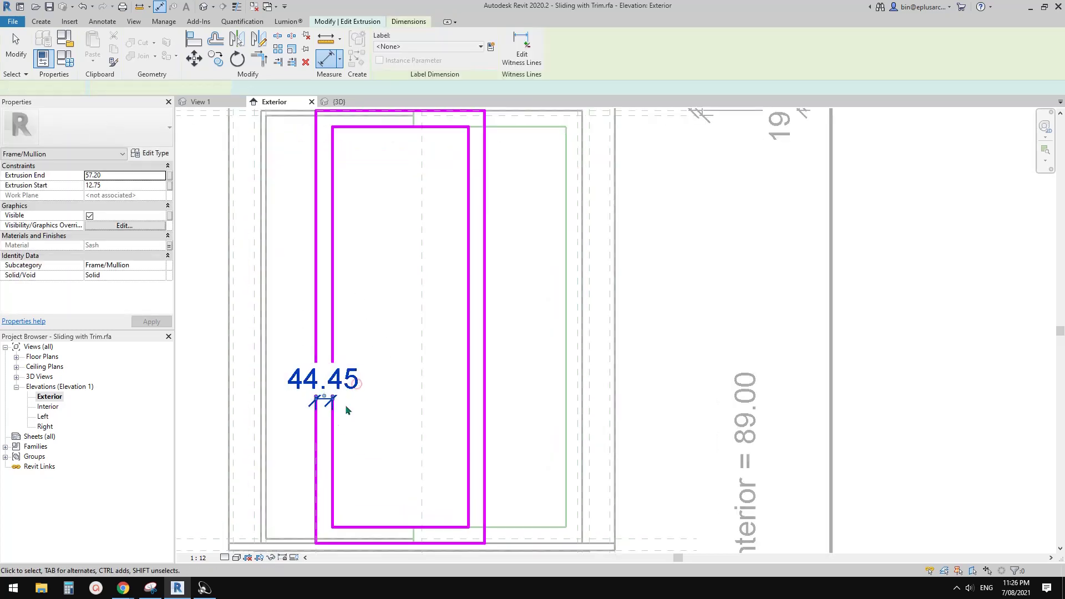
scroll(343, 405, down, 2)
middle_drag(353, 450, 353, 346)
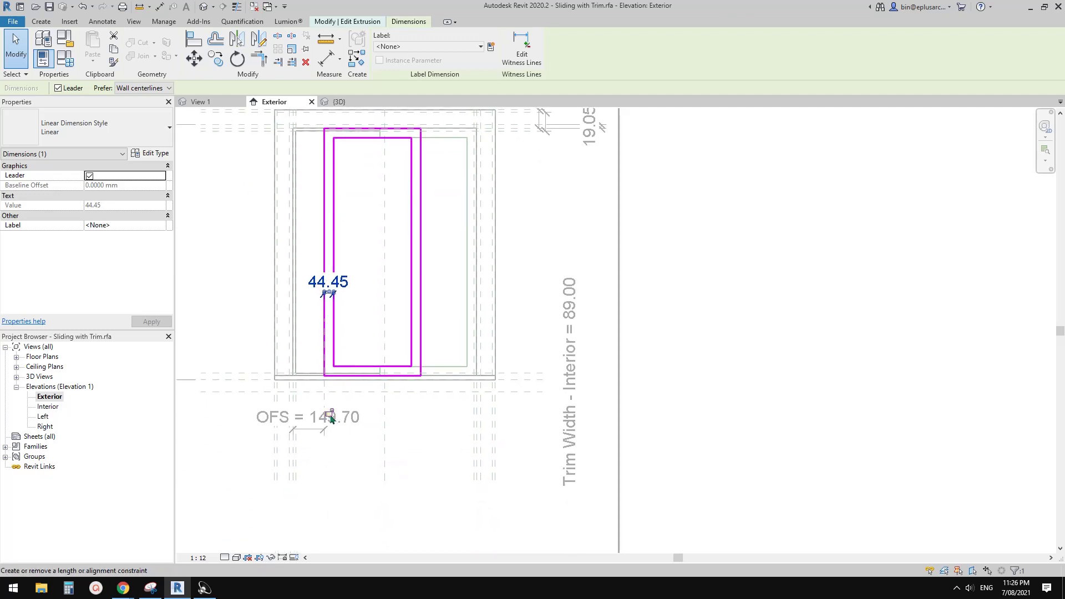
click(364, 428)
middle_drag(364, 428, 354, 462)
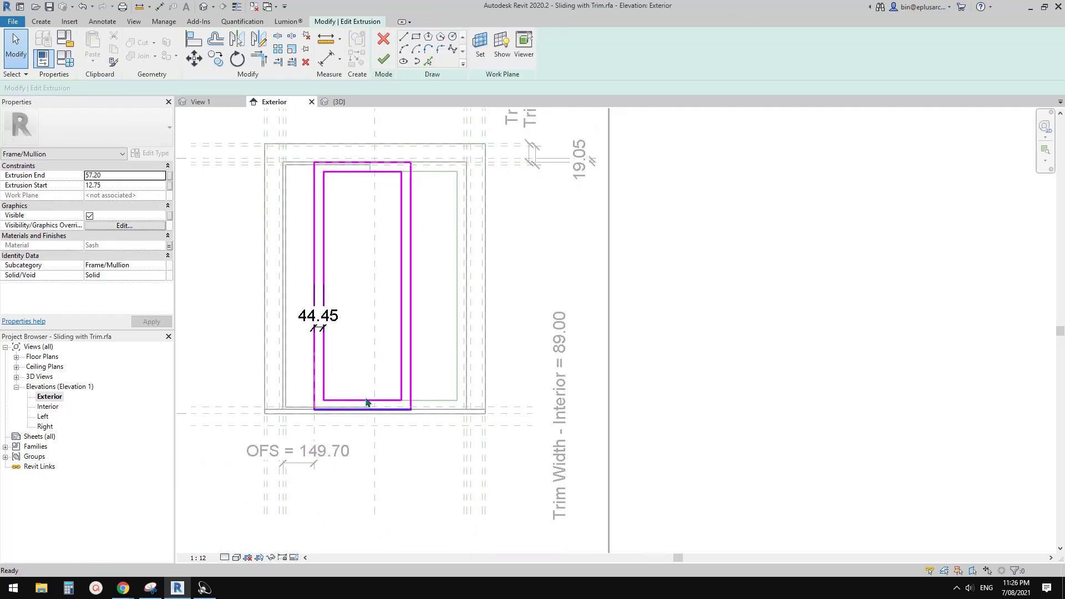
- Dimension the width between the inner and outer sketch lines on the sash frame's right side
scroll(409, 326, up, 3)
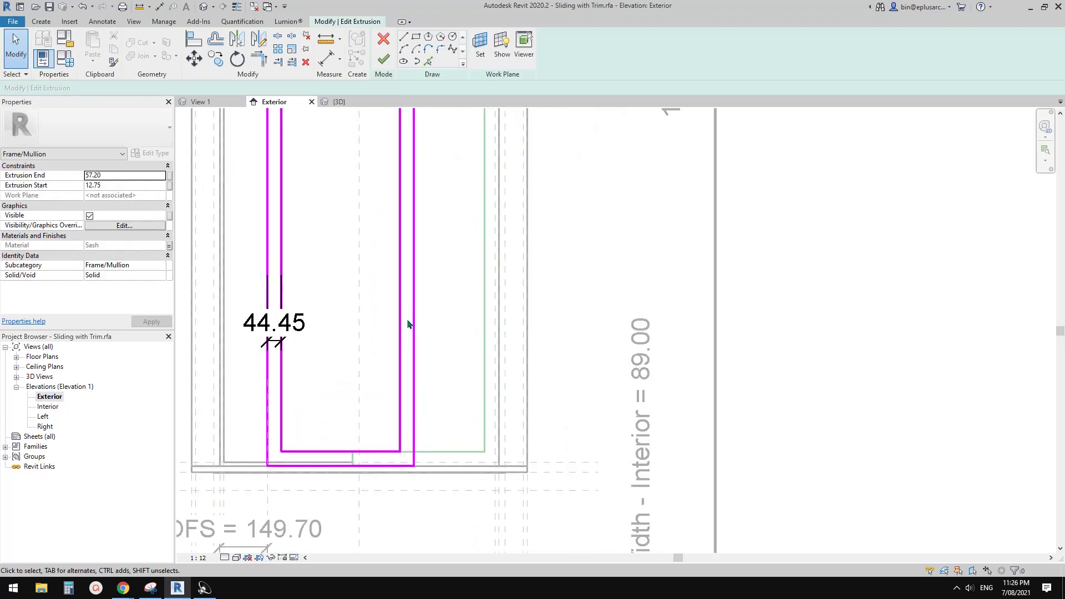
key(d)
key(i)
scroll(401, 321, up, 2)
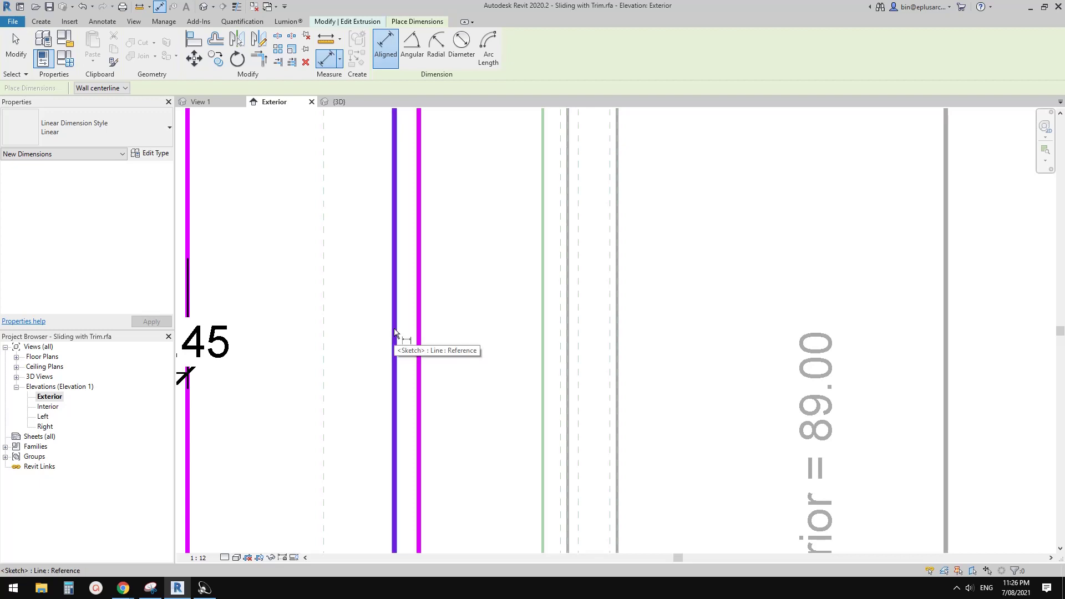
click(394, 332)
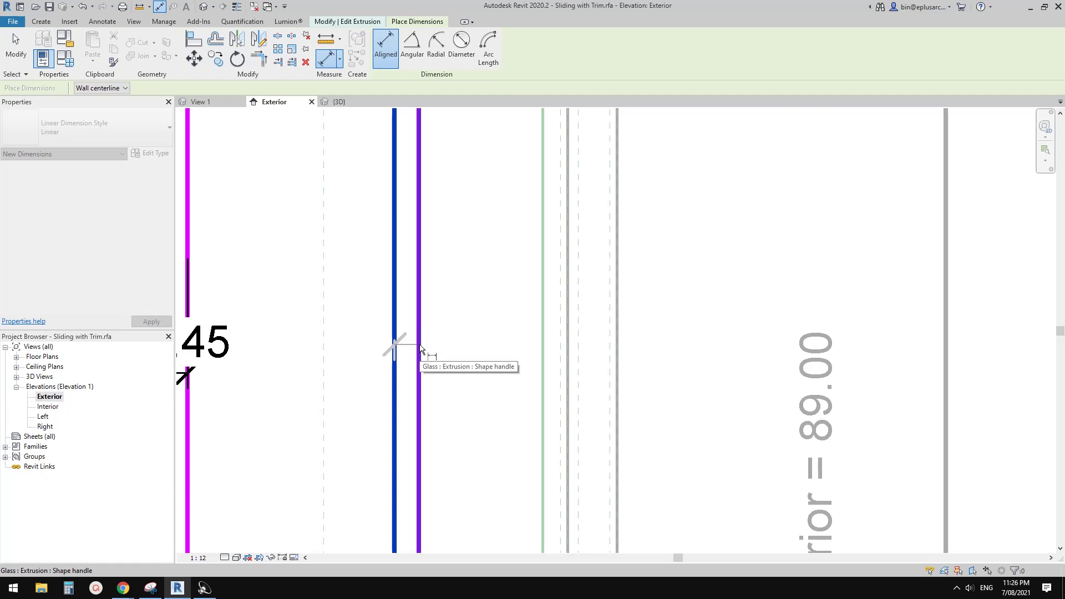
key(Tab)
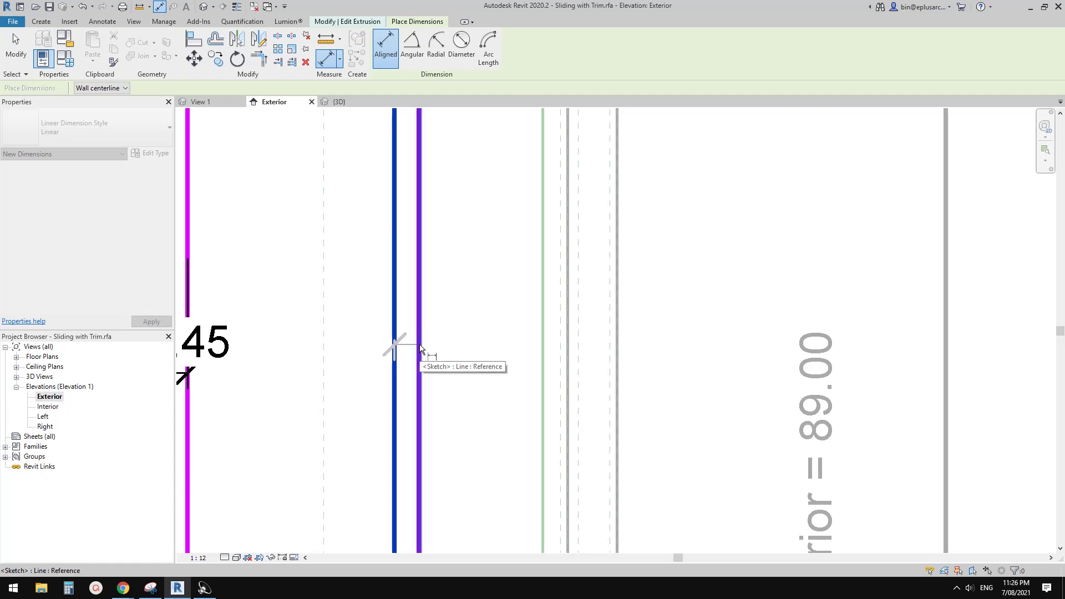
click(420, 349)
scroll(422, 344, down, 3)
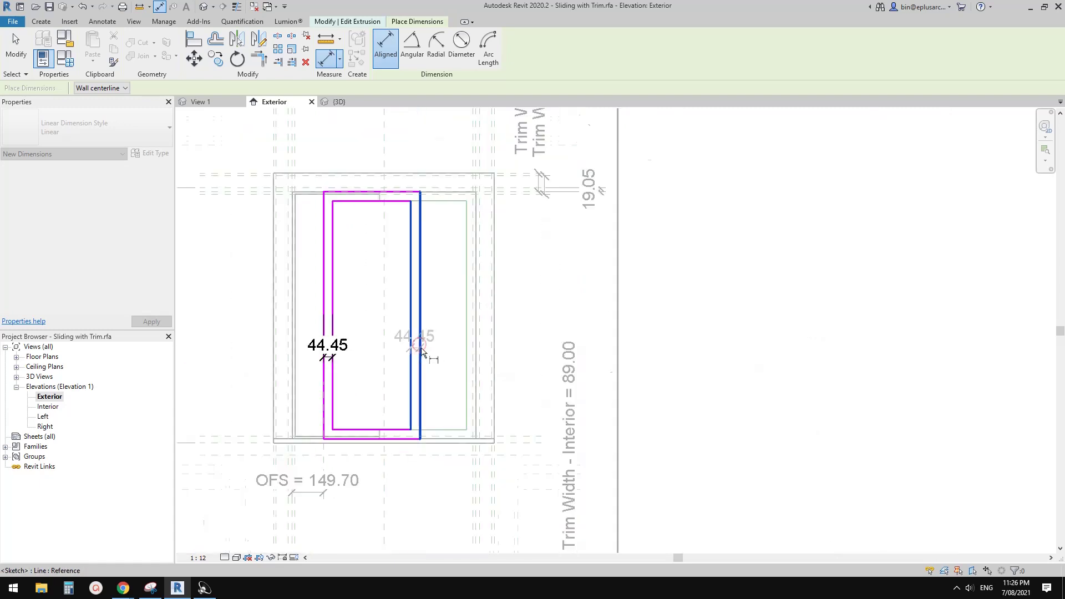
click(436, 350)
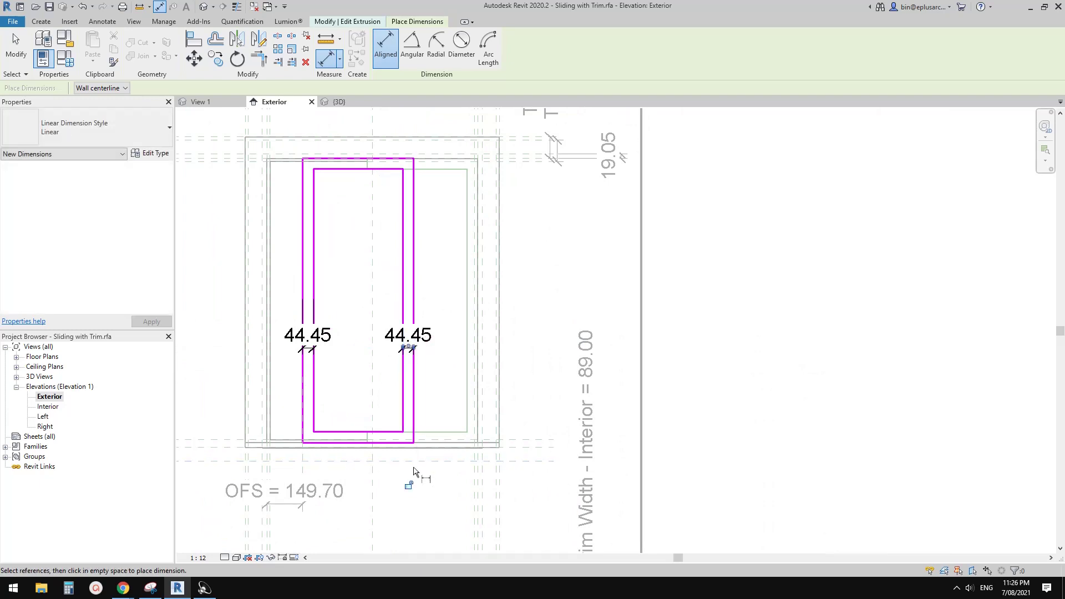
key(Escape)
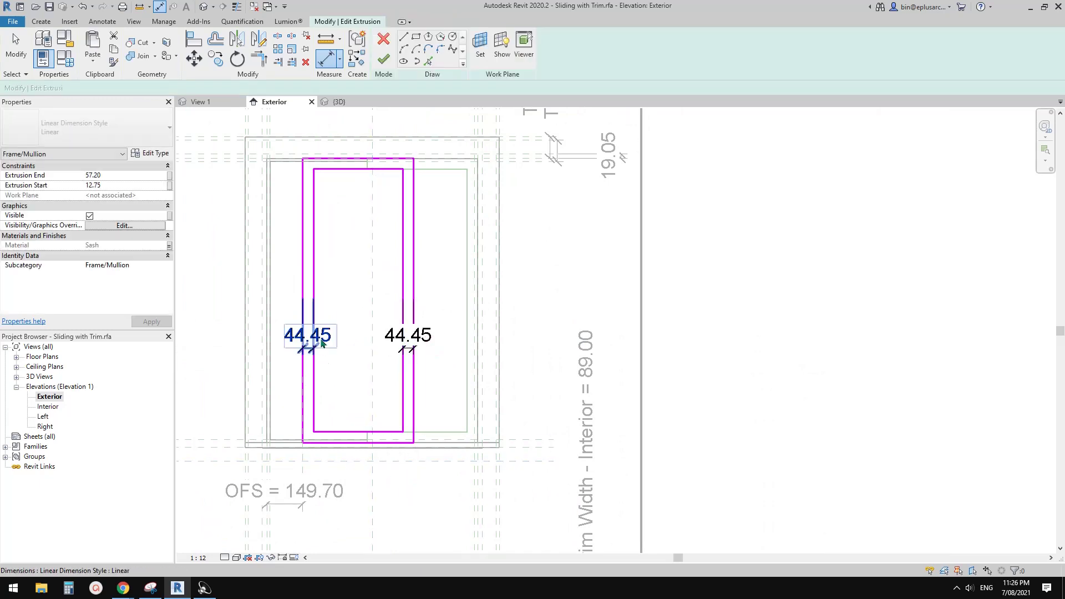
- Lock the width dimension on the sash frame's right side and finish editing the extrusion sketch
click(321, 338)
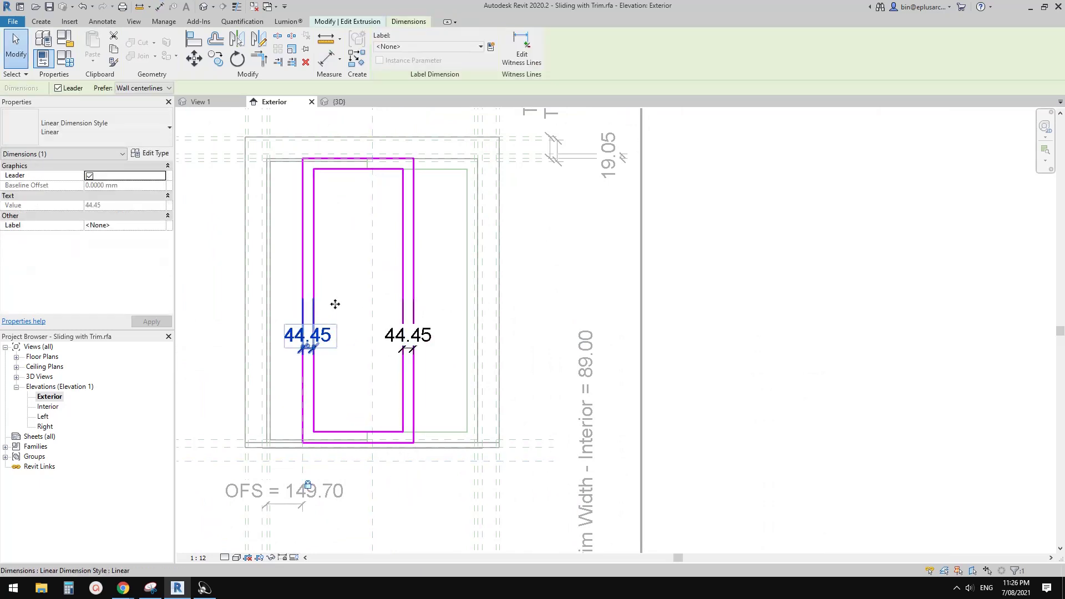
click(408, 334)
ctrl+click(314, 318)
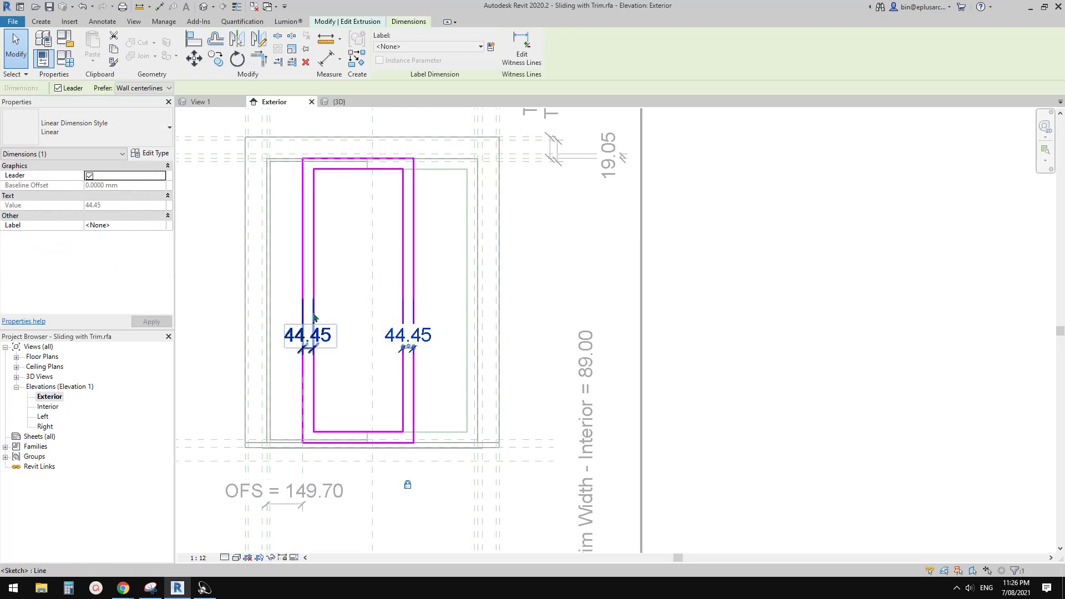
middle_drag(368, 292, 404, 279)
key(Escape)
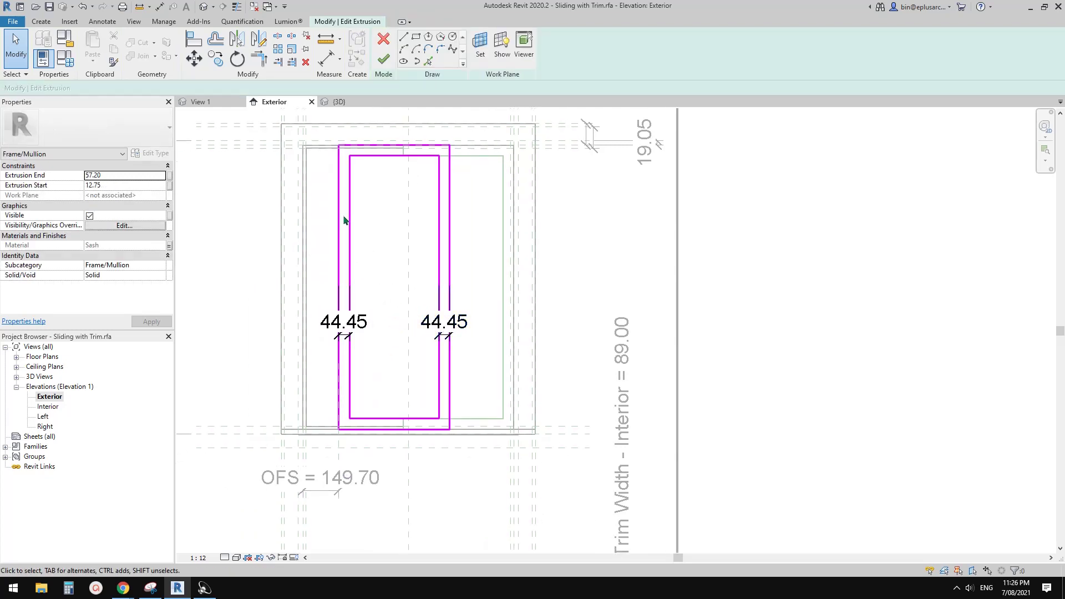
click(384, 60)
scroll(427, 355, up, 2)
key(Escape)
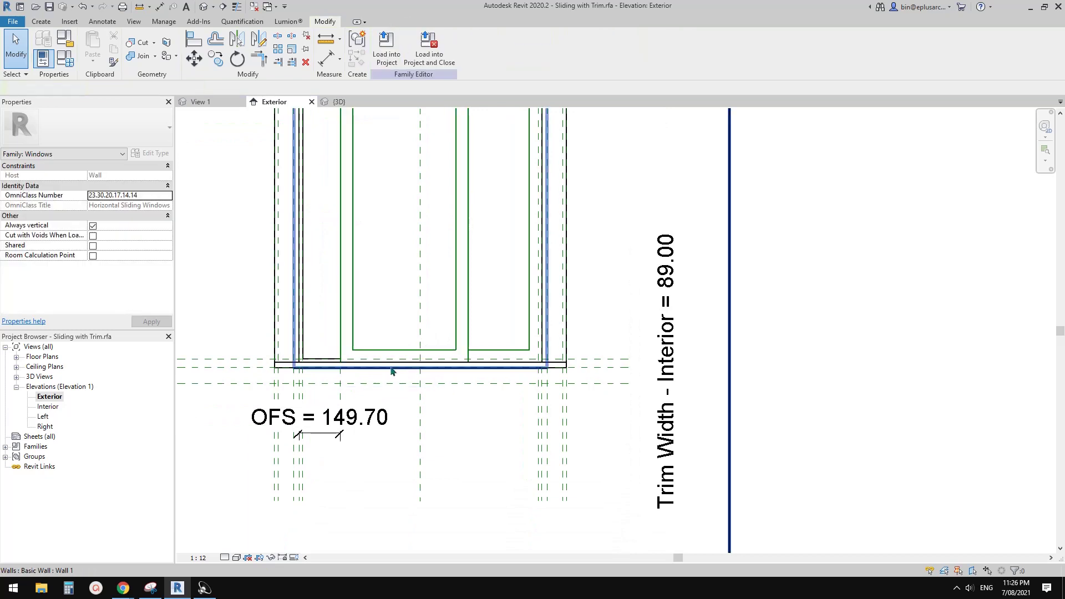
- Test the locked frame widths by nudging the OFS reference plane left, and undo the nudge
middle_drag(350, 393, 336, 422)
click(326, 428)
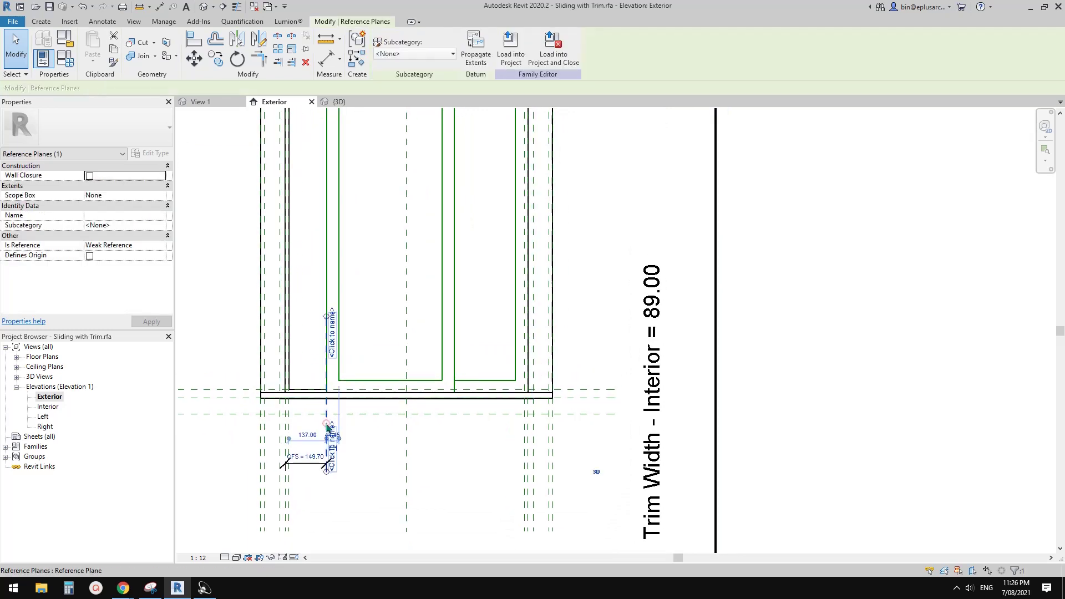
scroll(329, 430, up, 2)
scroll(333, 429, up, 2)
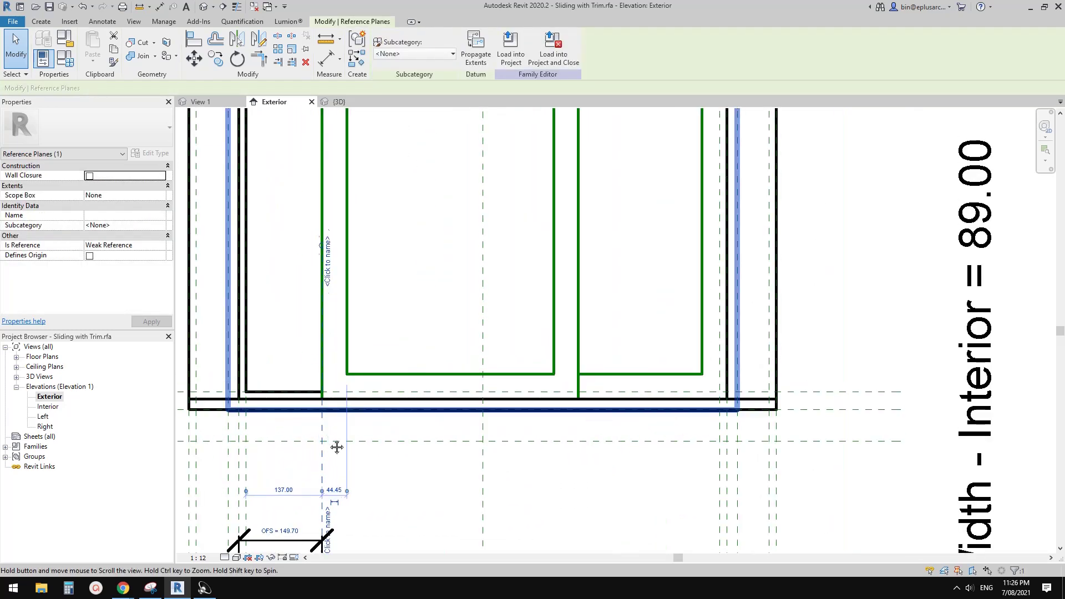
key(Left)
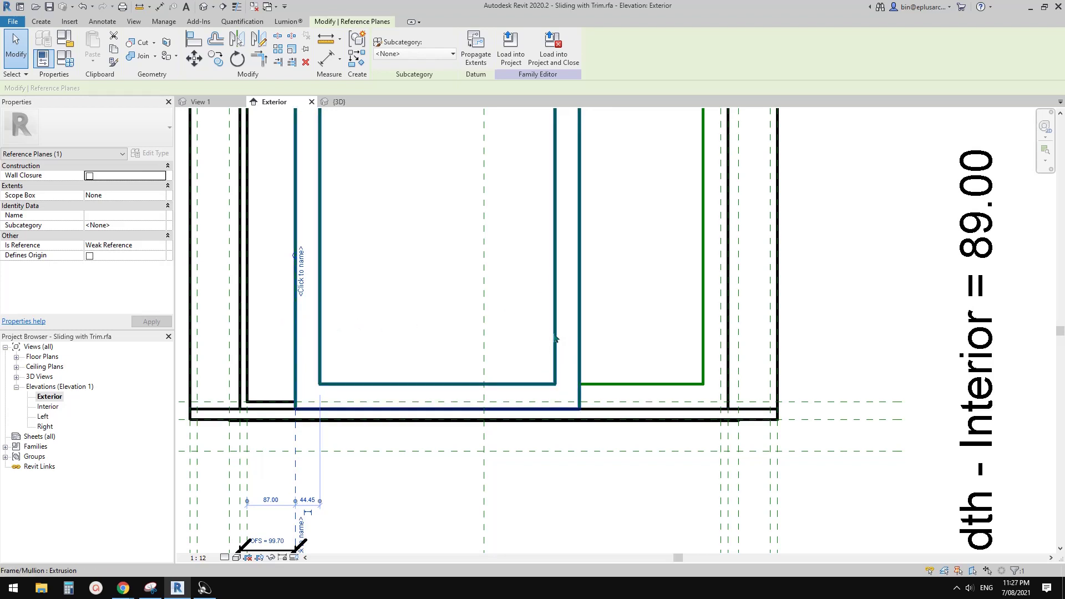
click(312, 340)
scroll(420, 373, down, 3)
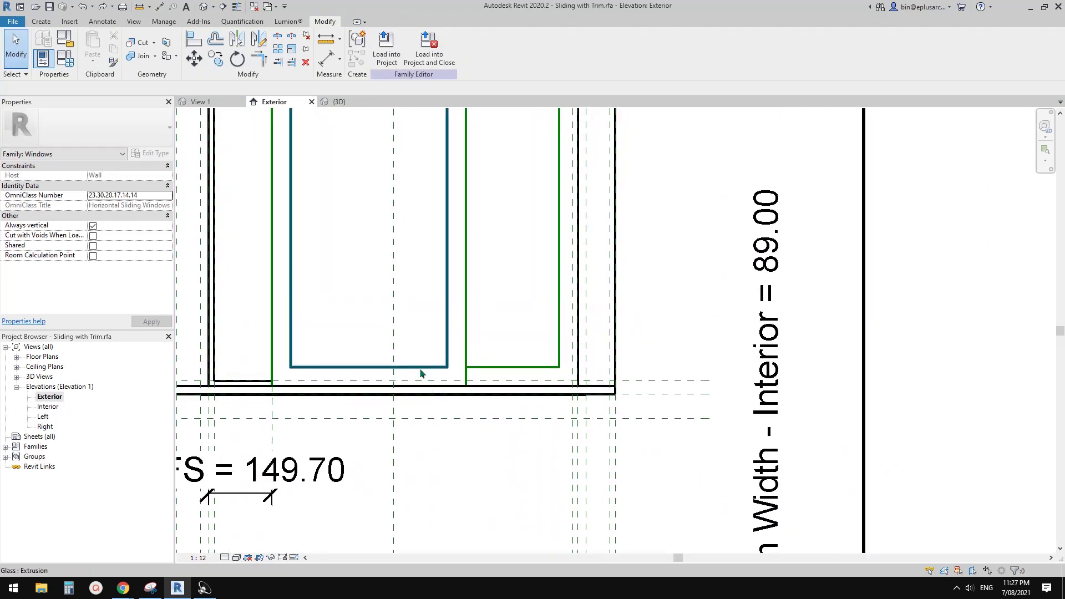
- Examine the moved sash's side frames and glass in relation to the OFS reference plane and the window's centre line
middle_drag(371, 395, 402, 387)
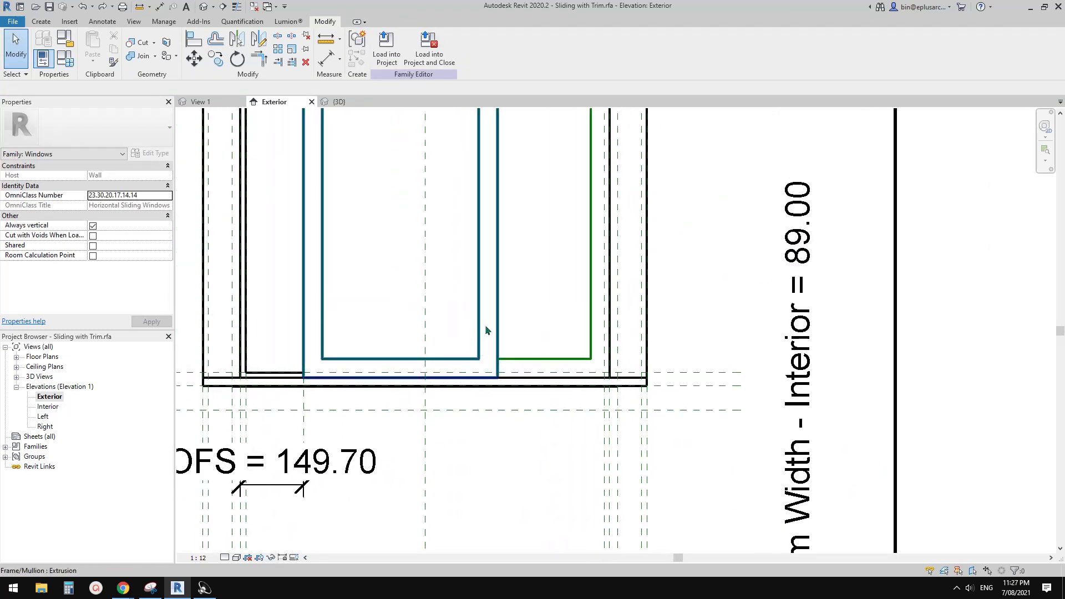
scroll(487, 347, down, 2)
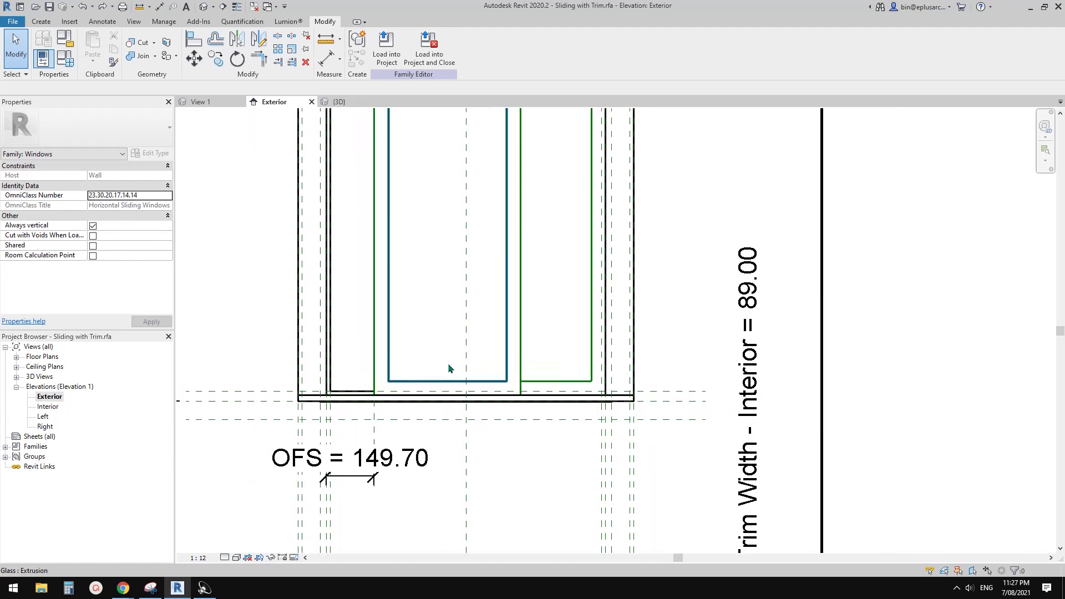
scroll(419, 354, up, 2)
scroll(417, 351, down, 1)
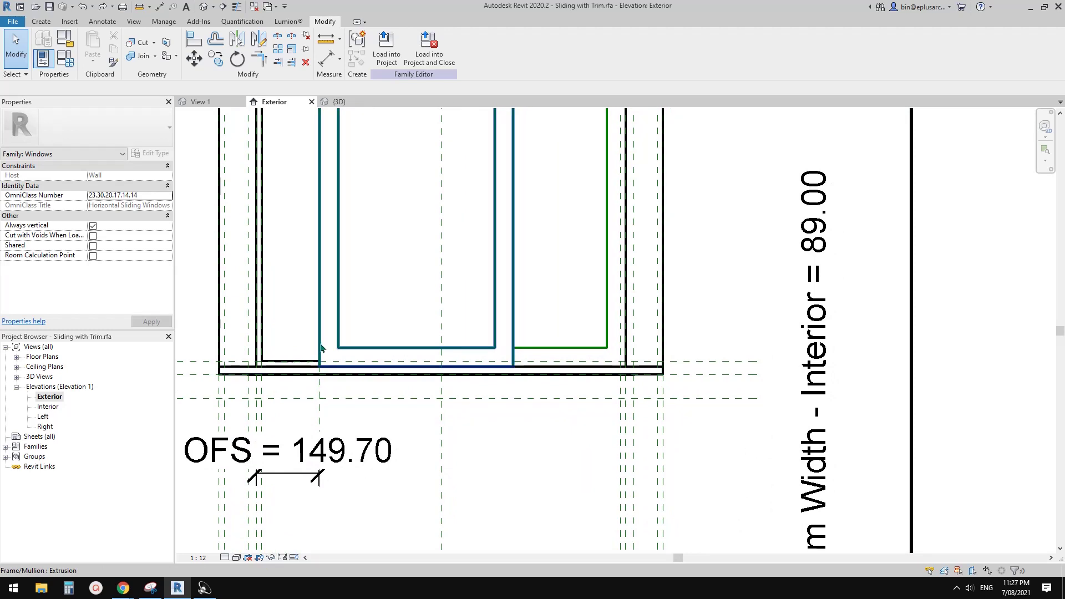
scroll(349, 357, down, 1)
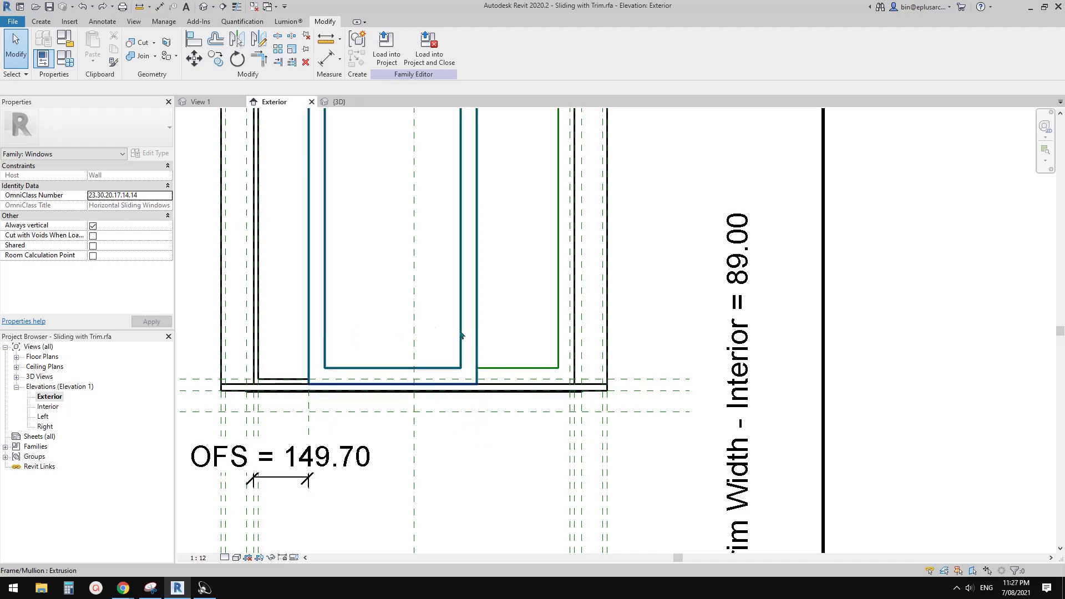
scroll(409, 373, down, 1)
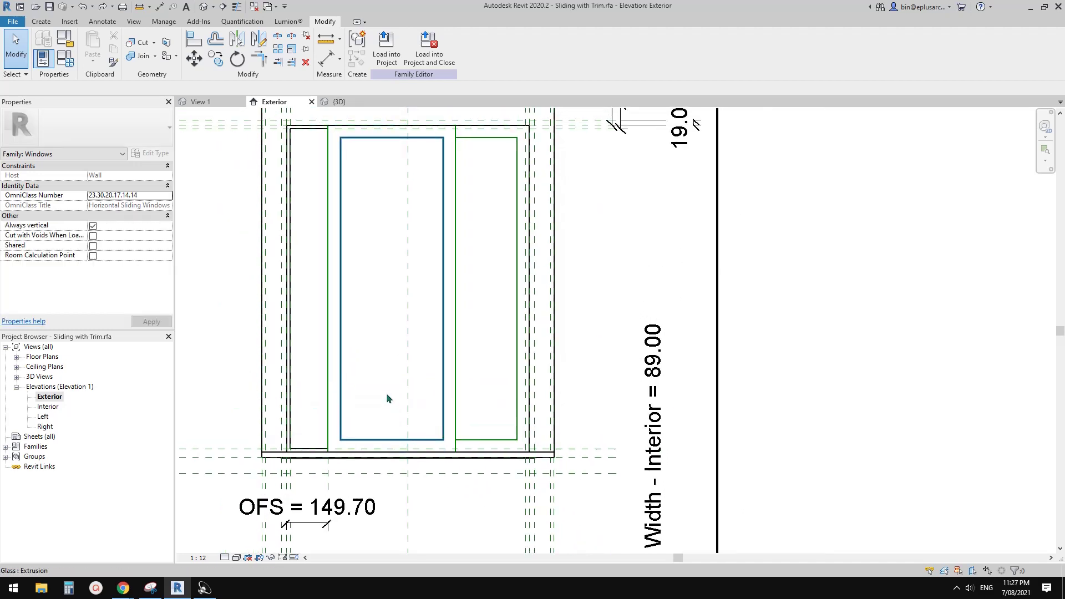
middle_drag(391, 345, 394, 366)
middle_drag(410, 424, 411, 361)
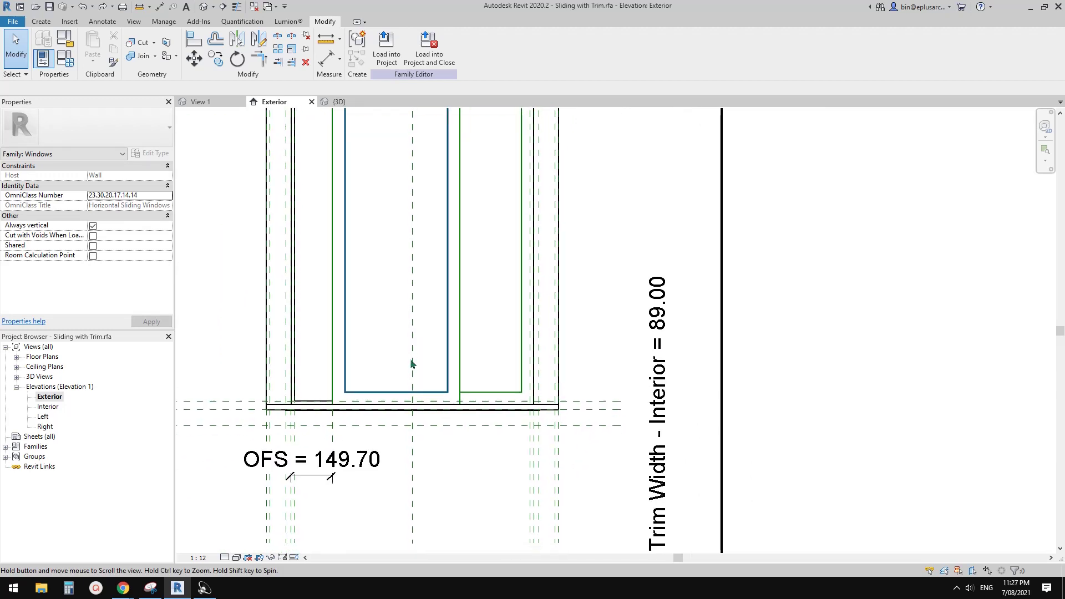
scroll(430, 363, up, 1)
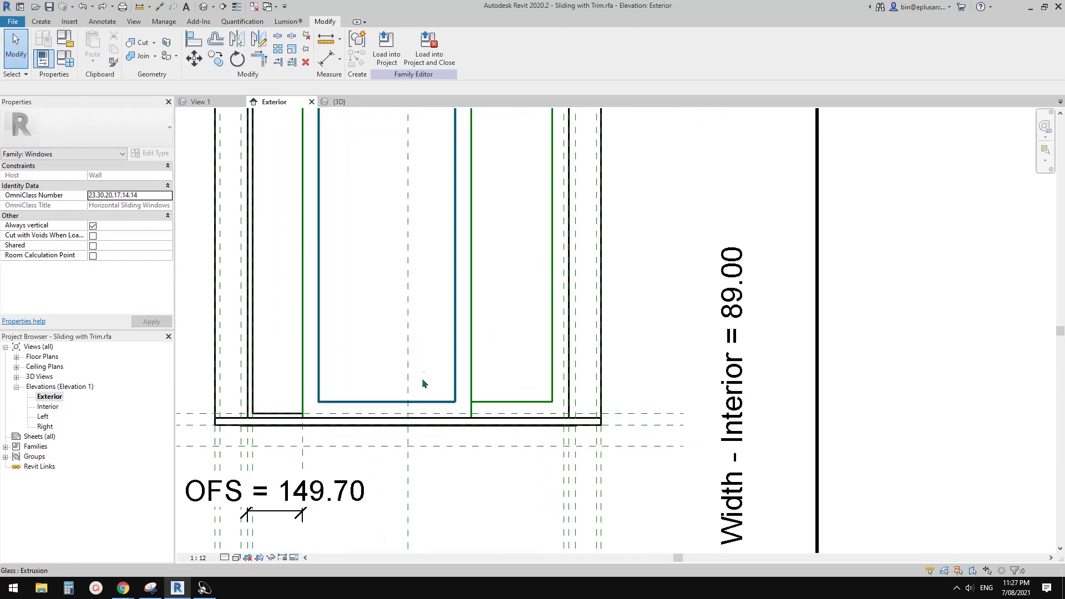
scroll(435, 399, up, 2)
middle_drag(435, 400, 469, 328)
scroll(466, 371, down, 1)
middle_drag(466, 371, 432, 373)
scroll(426, 364, up, 1)
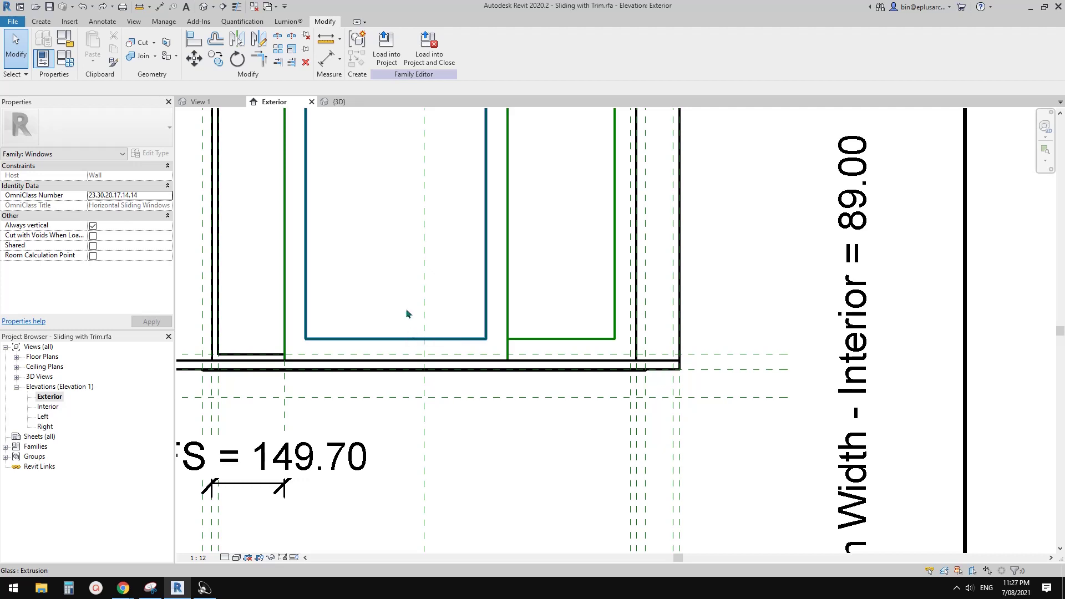
- Show the exterior elevation in wireframe and examine how the two sash frames overlap relative to the OFS dimension
middle_drag(411, 326, 433, 364)
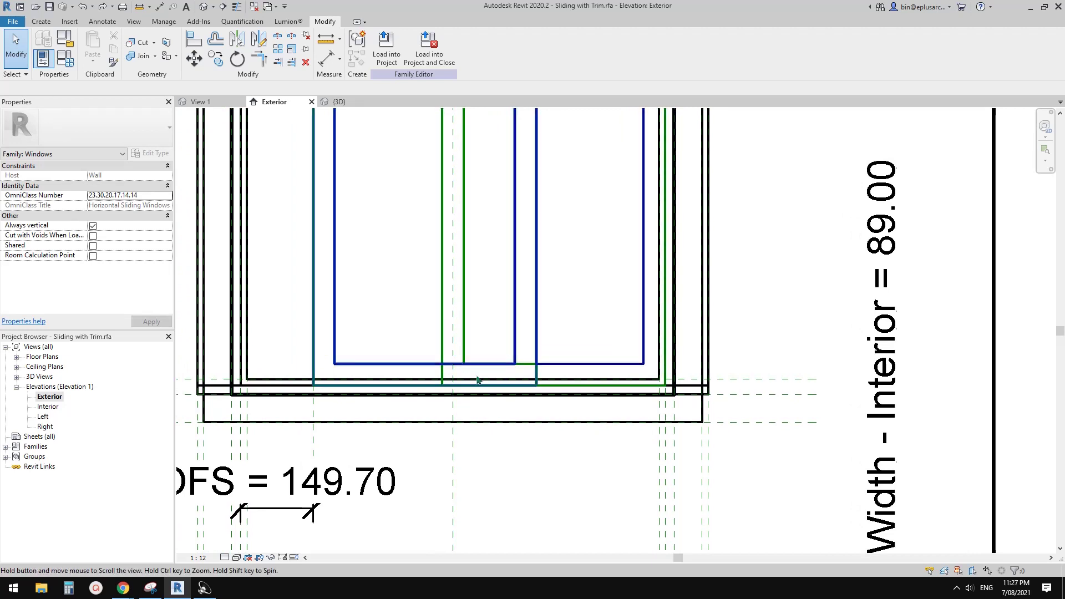
middle_drag(522, 274, 557, 287)
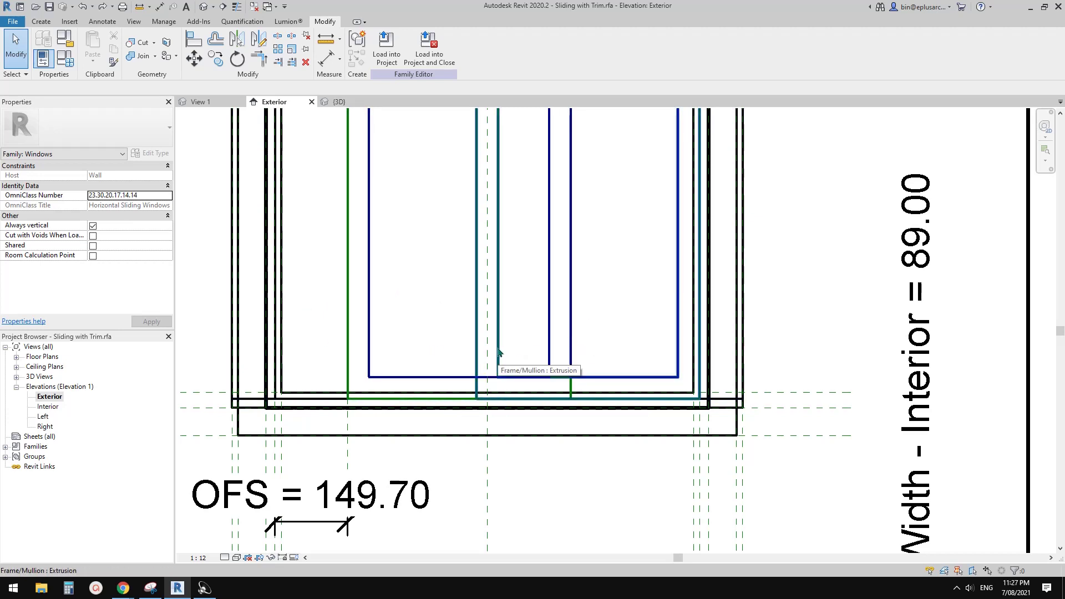
middle_drag(514, 445, 502, 427)
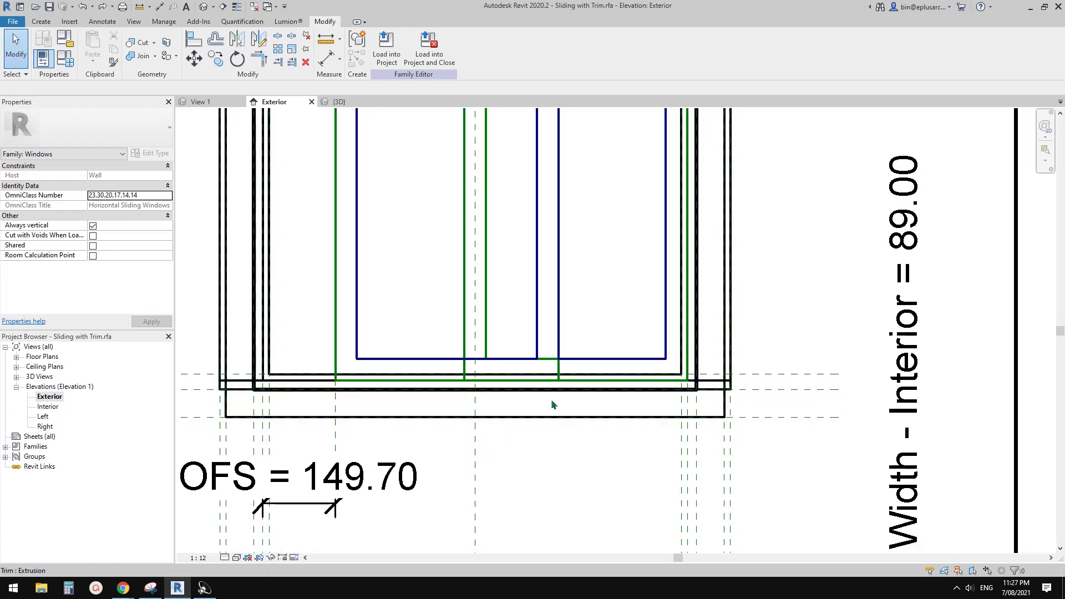
middle_drag(547, 357, 618, 329)
click(390, 433)
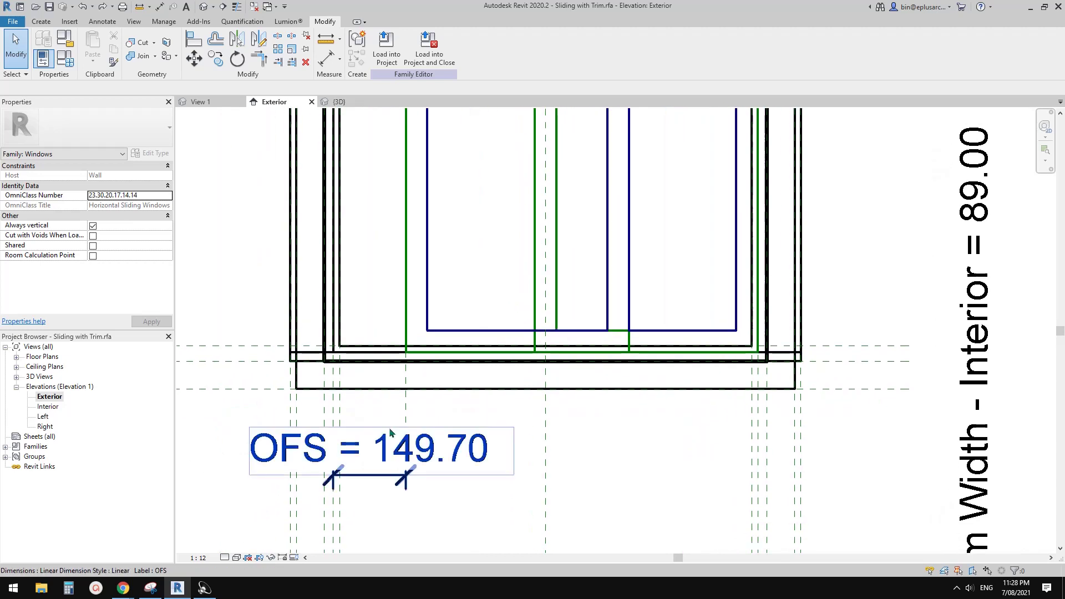
click(531, 426)
middle_drag(531, 426, 496, 415)
scroll(516, 419, down, 5)
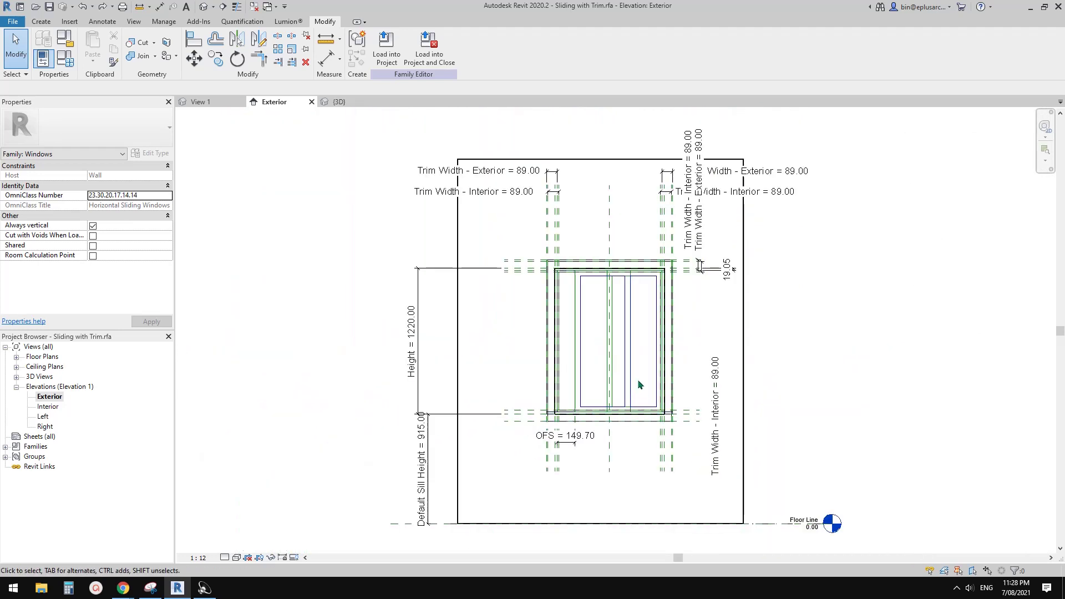
scroll(639, 385, up, 4)
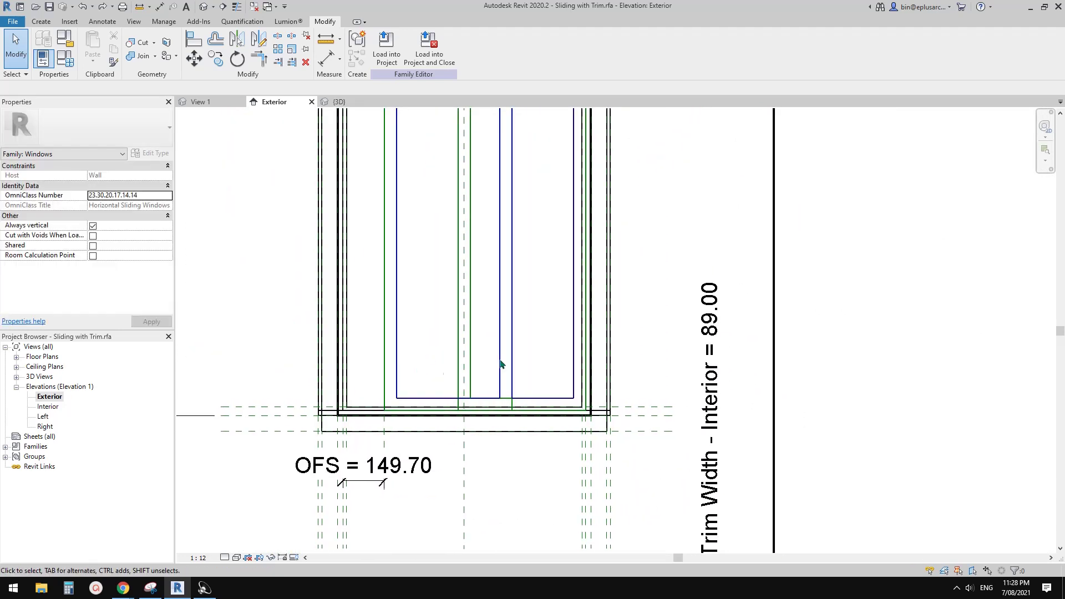
scroll(438, 386, up, 3)
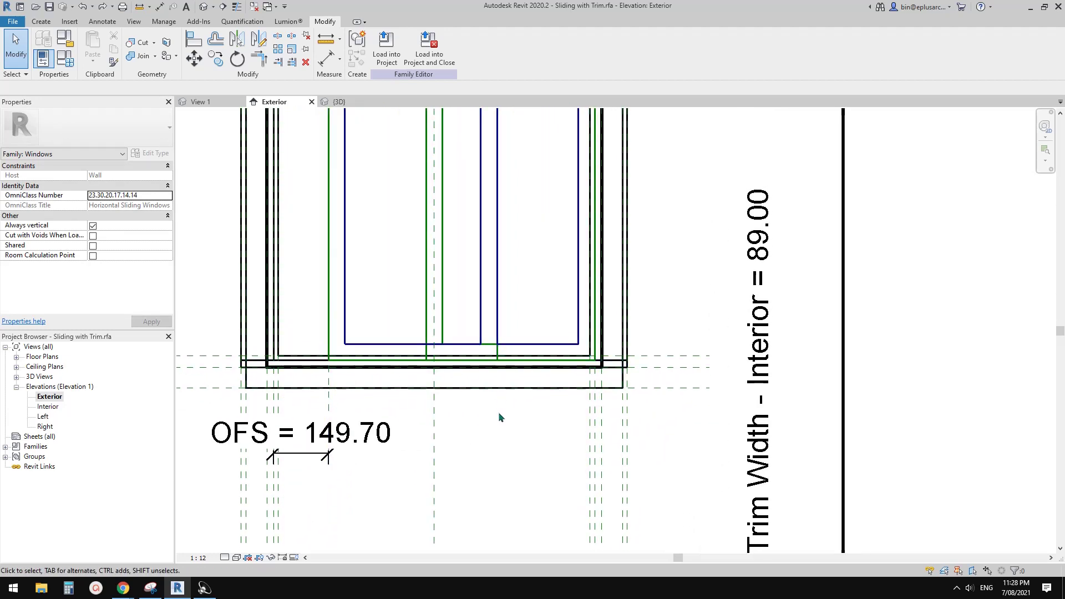
- Draw a short vertical reference plane below the window, close to the moved sash's outer right edge
key(r)
key(p)
scroll(492, 467, up, 2)
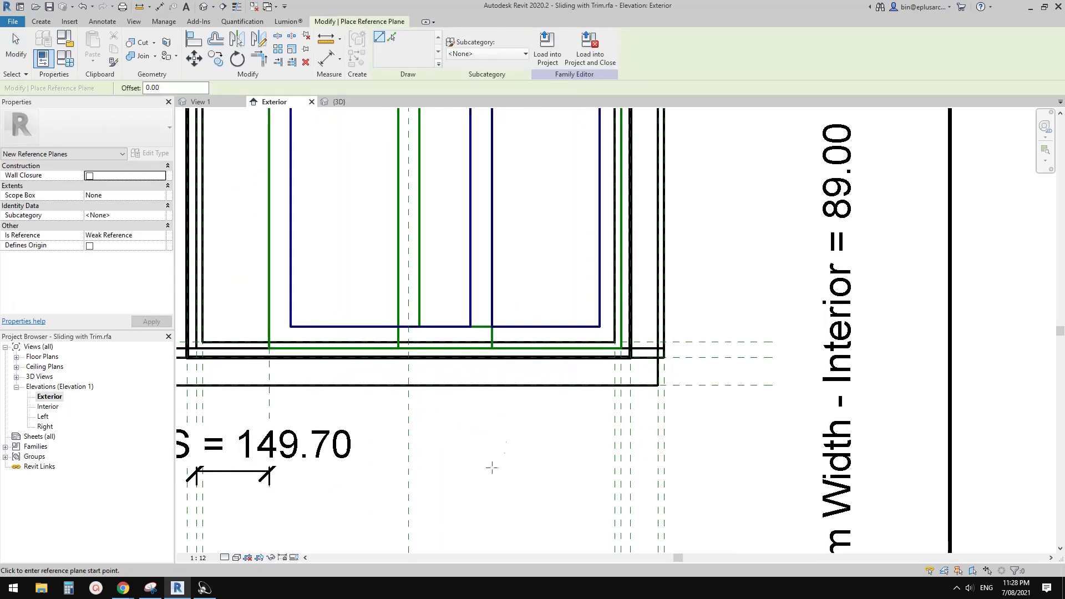
scroll(509, 451, up, 1)
click(515, 476)
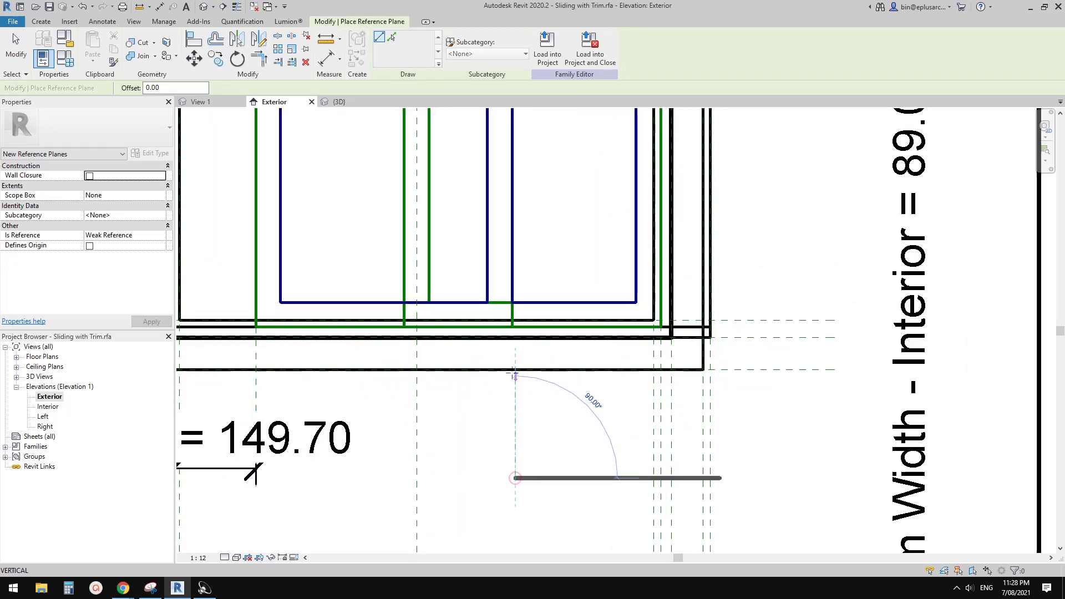
click(513, 353)
key(Escape)
key(Escape)
scroll(485, 354, down, 1)
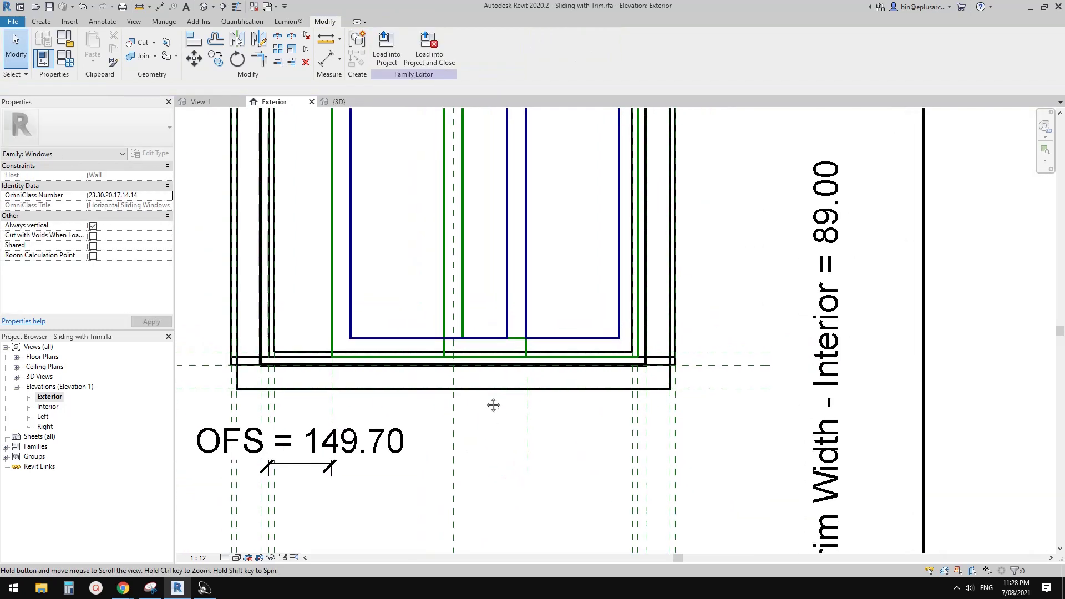
middle_drag(492, 404, 509, 419)
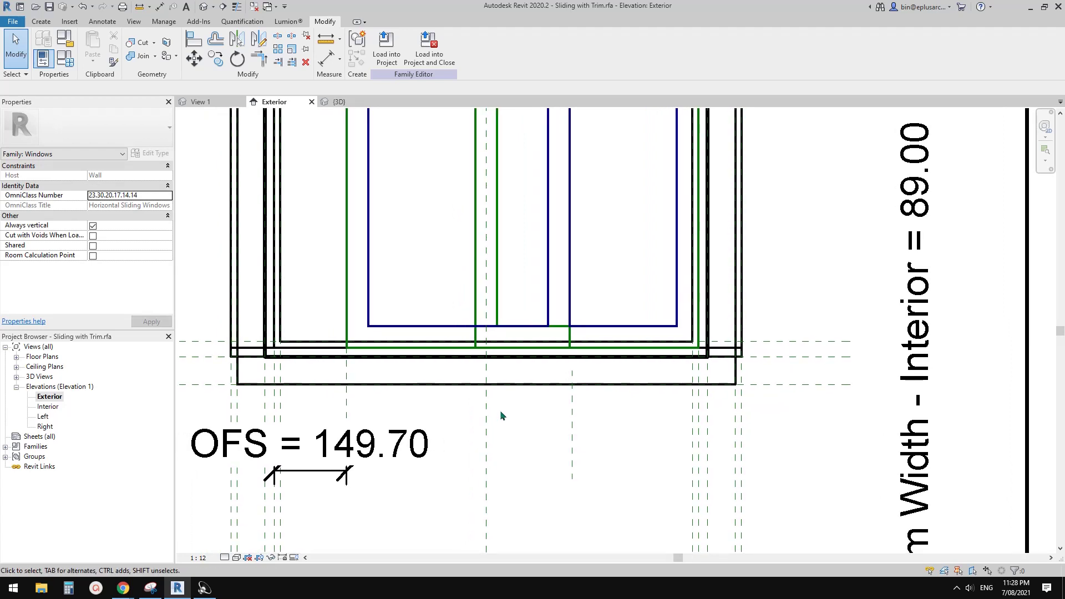
shift+scroll(505, 410, right, 1)
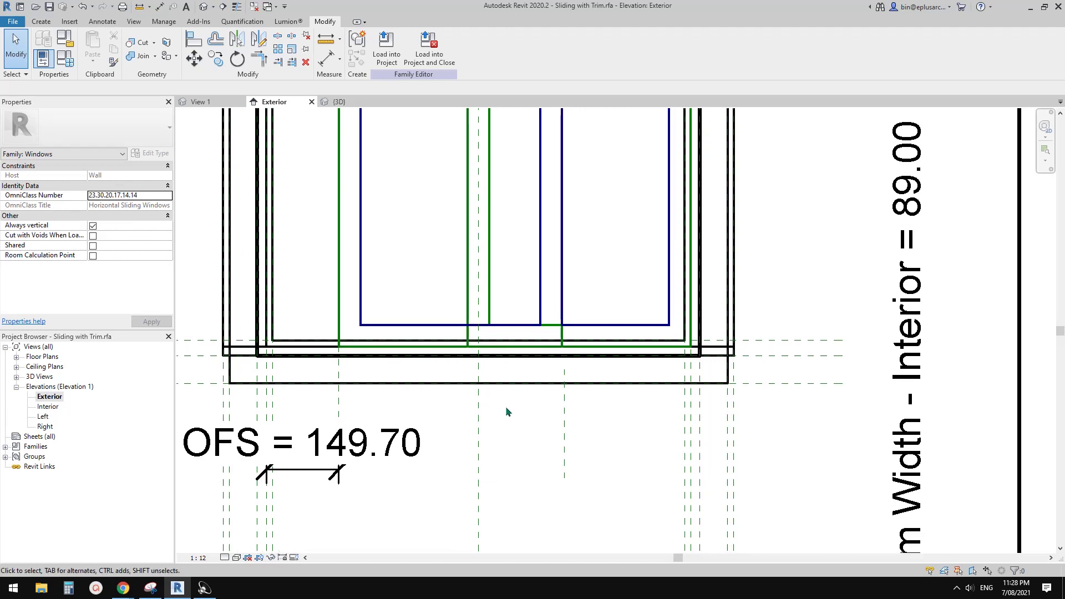
- Place an aligned dimension between the OFS reference plane and the short reference plane below the window, positioned beneath the OFS dimension
shift+scroll(506, 412, right, 1)
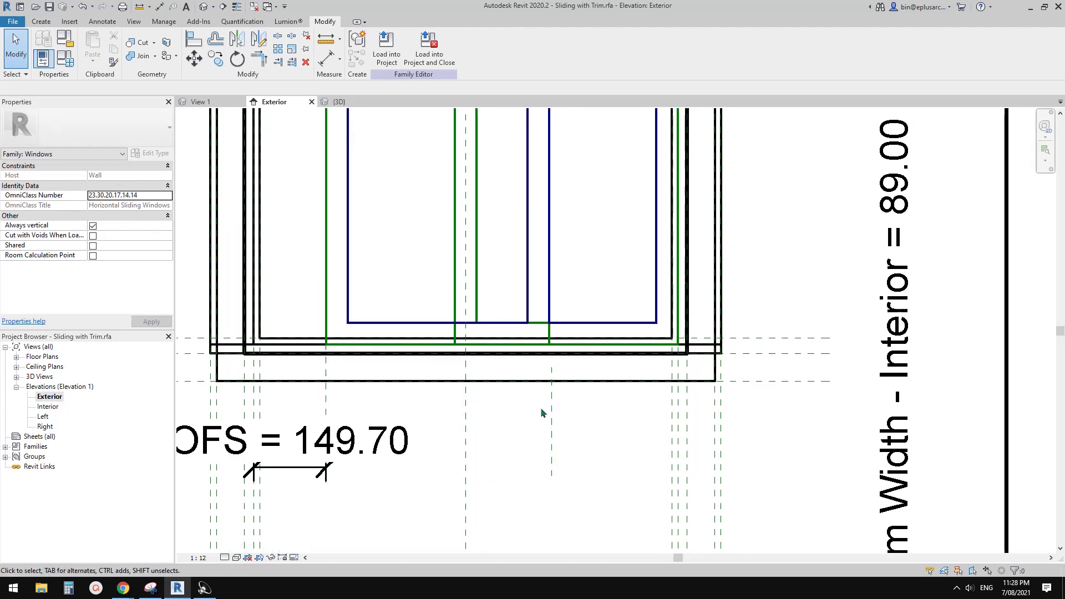
middle_drag(499, 417, 490, 424)
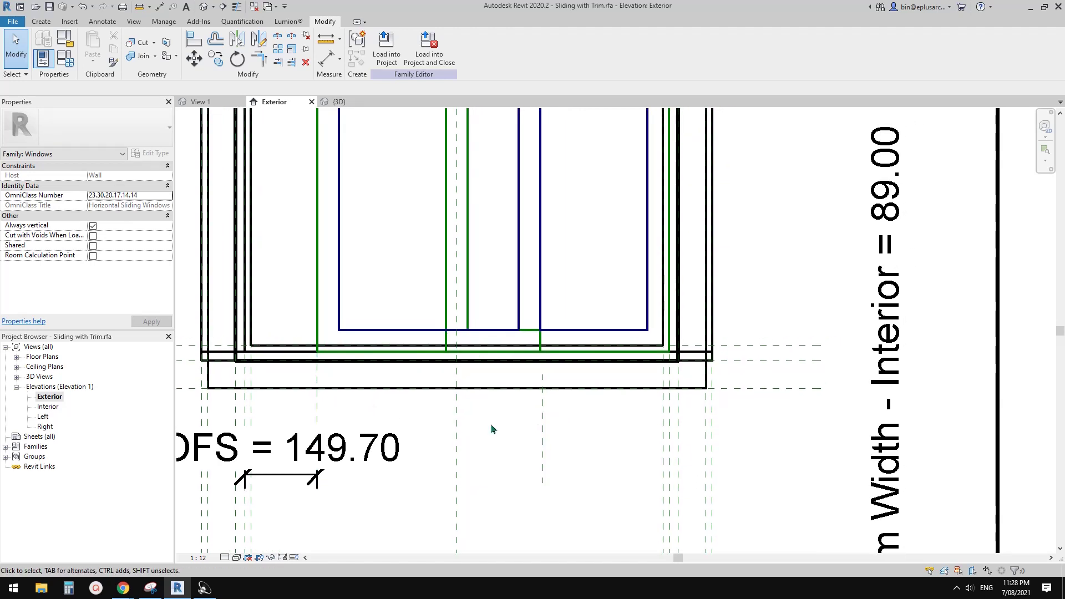
key(d)
key(i)
click(543, 423)
click(317, 406)
middle_drag(490, 489, 488, 455)
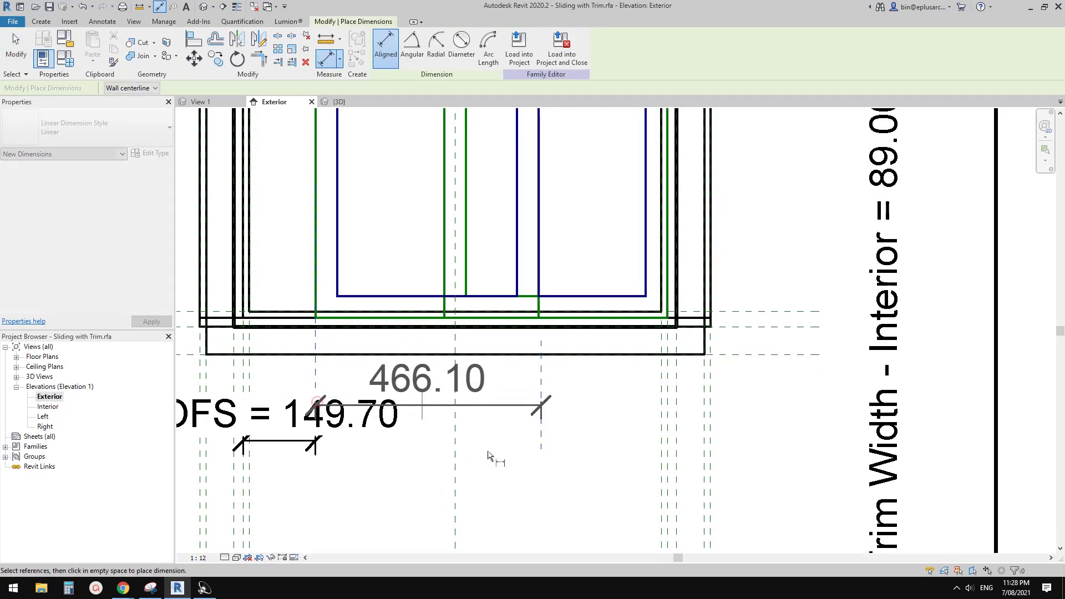
middle_drag(525, 512, 533, 435)
click(523, 431)
middle_drag(524, 344, 480, 413)
key(Escape)
key(Escape)
click(423, 410)
key(Escape)
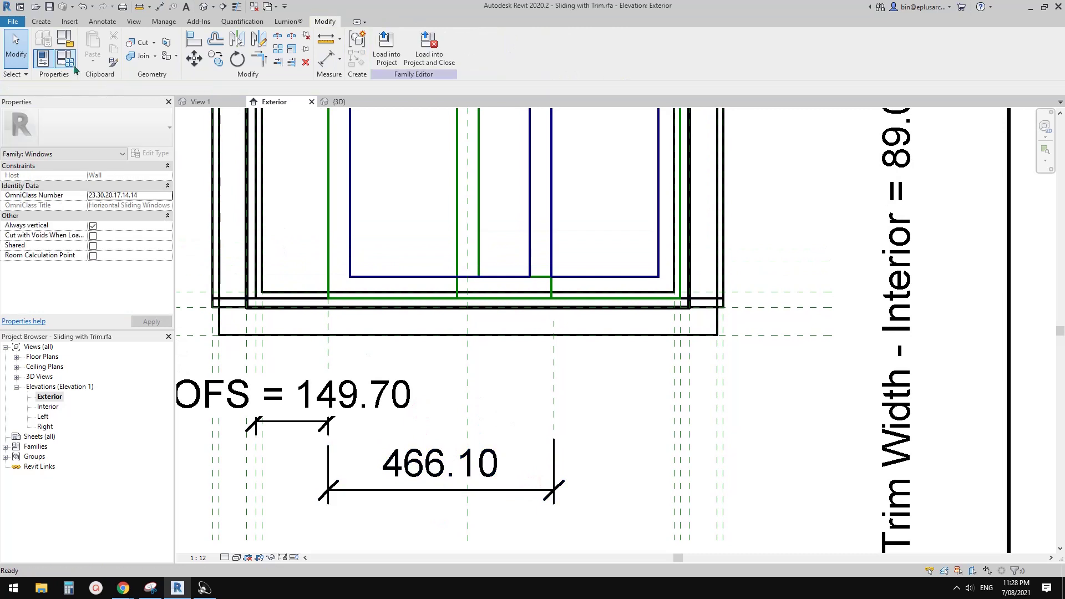
- Review the dimension parameters listed in the family types of the 0915 x 1220mm window
click(66, 58)
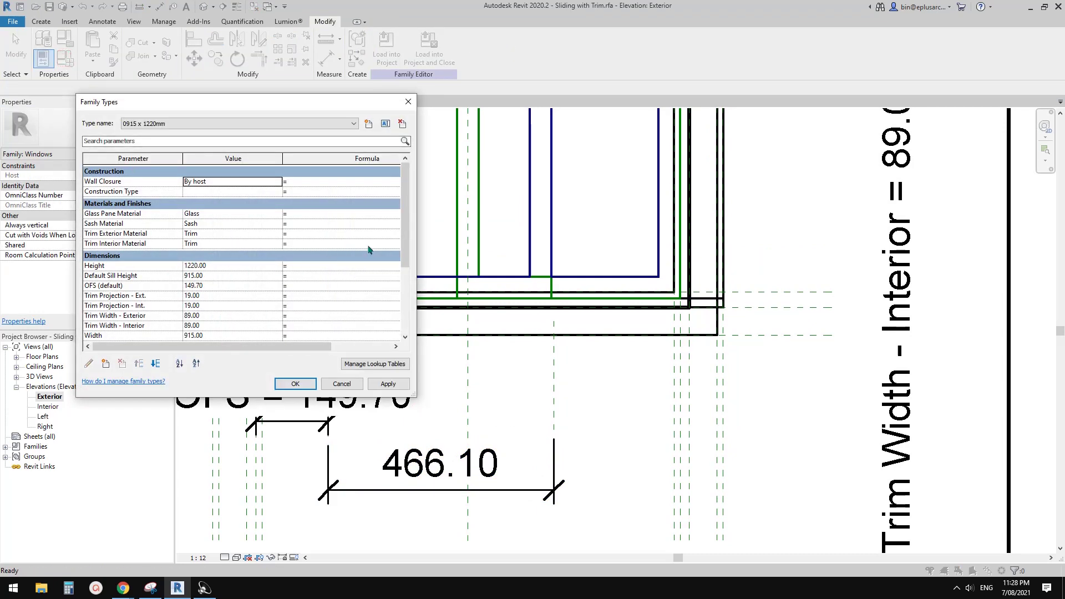
drag(403, 233, 407, 257)
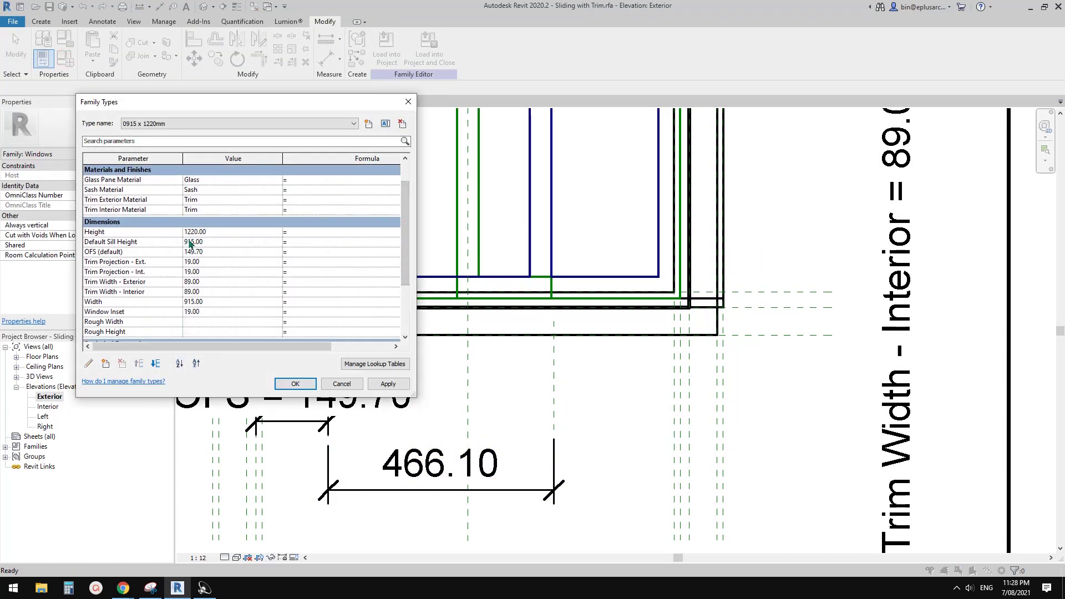
drag(407, 236, 407, 254)
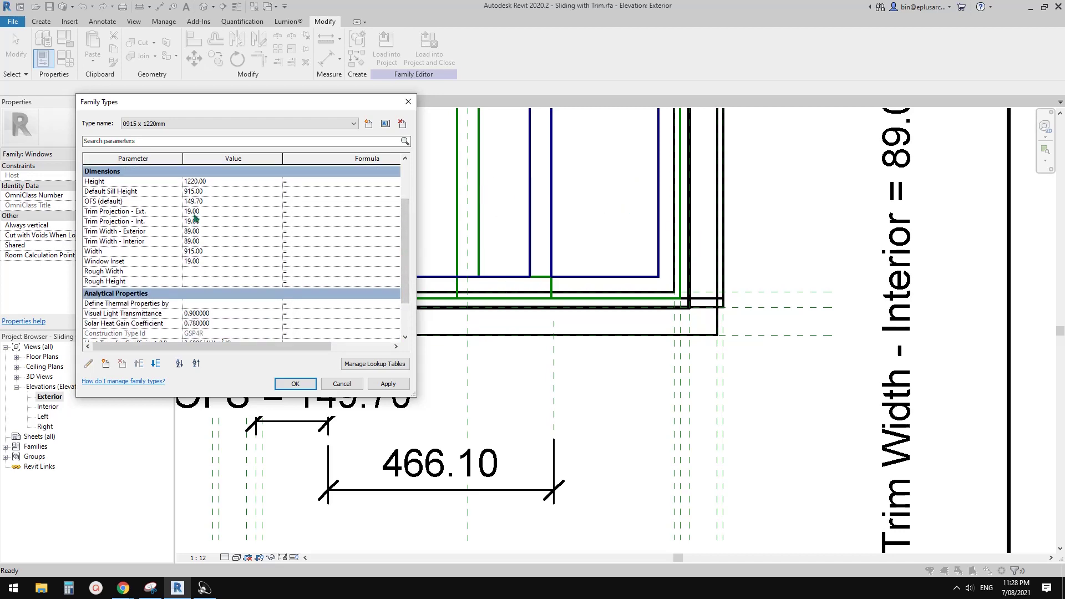
mouse_move(406, 250)
mouse_down()
mouse_move(407, 284)
mouse_move(408, 214)
mouse_move(407, 252)
mouse_up()
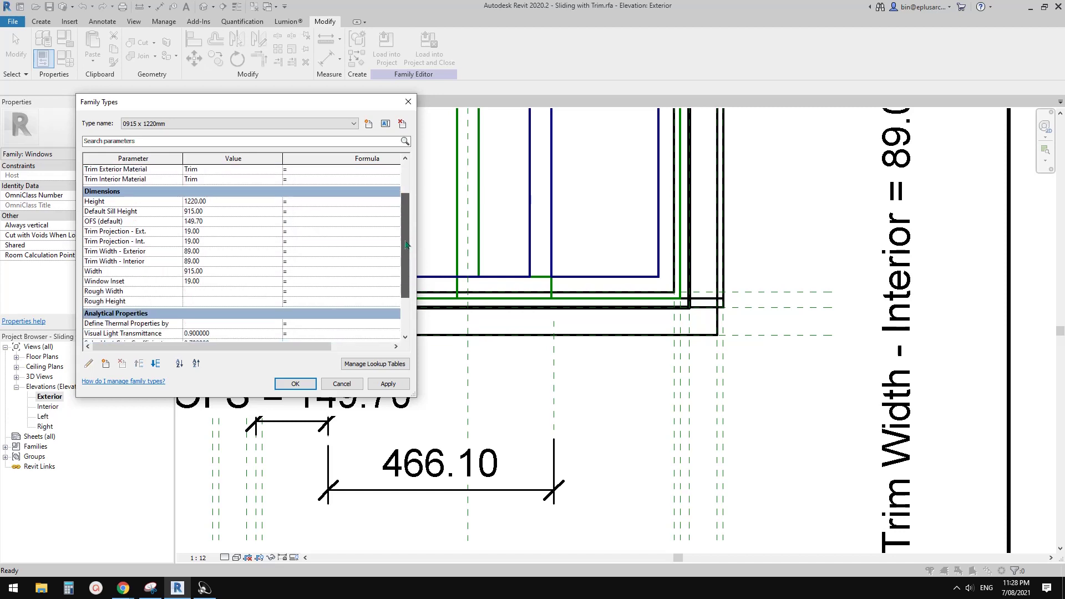
click(408, 102)
- Label the new dimension below OFS with a new type parameter named Single Panel Width, grouped under Dimensions
middle_drag(506, 433, 513, 392)
click(501, 420)
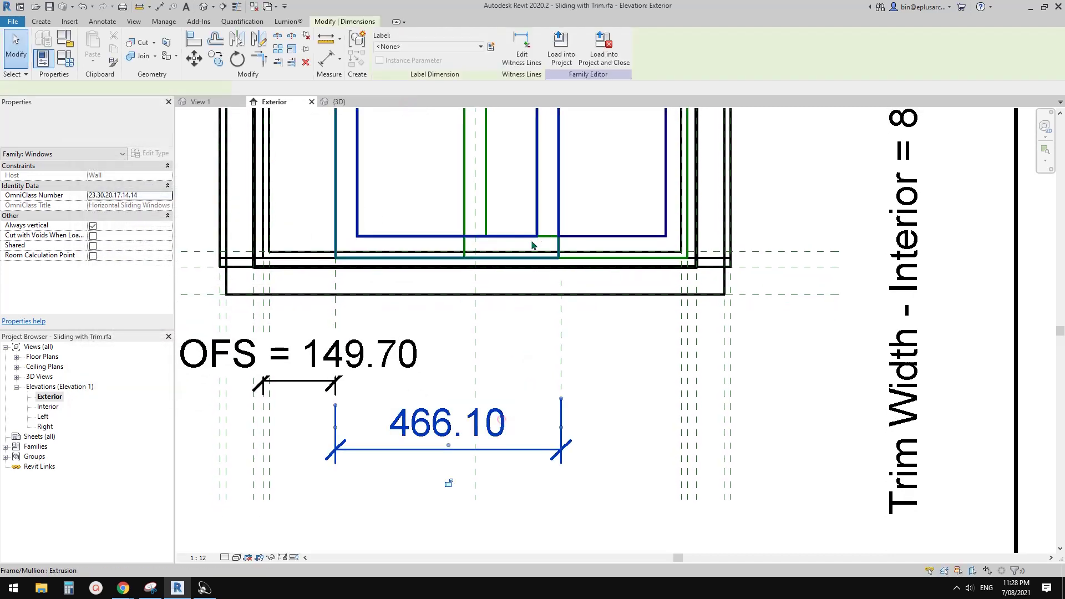
click(491, 46)
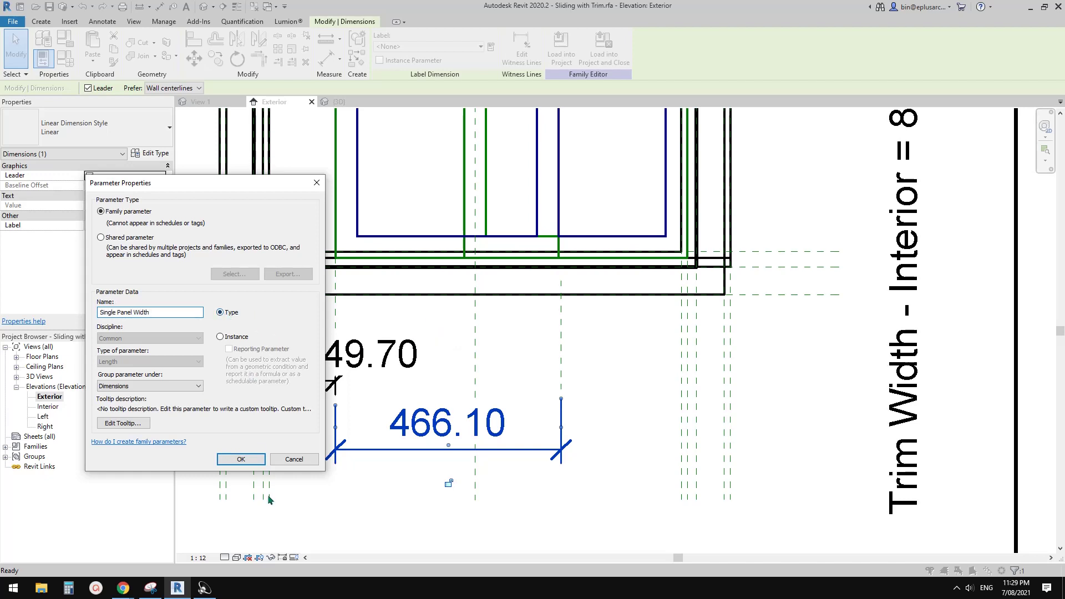
click(243, 462)
click(423, 368)
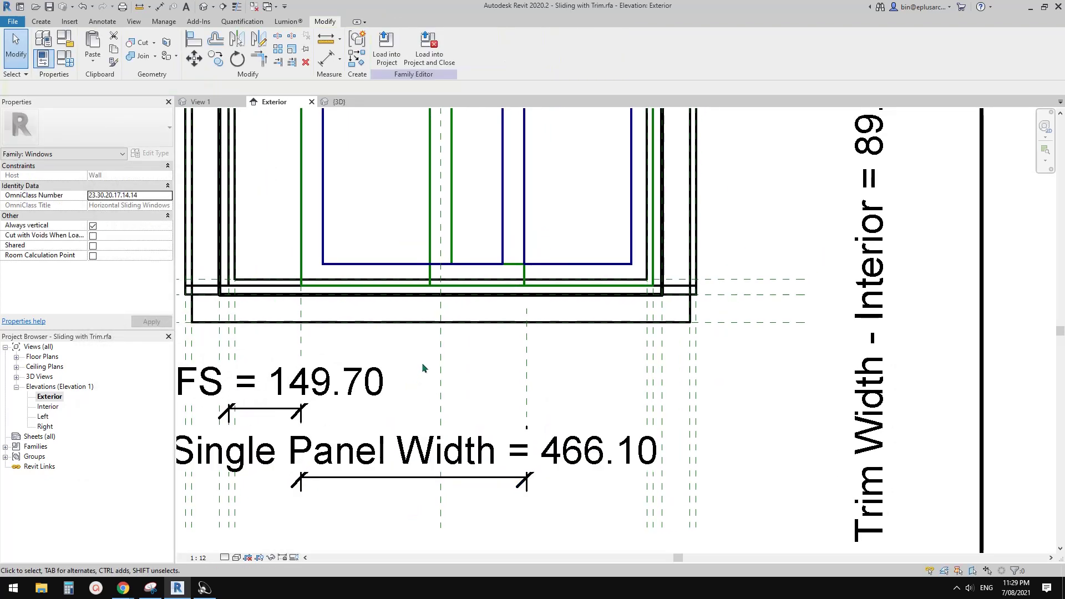
- Examine how the two sash frames overlap around the window's centre line, and check the family's dimension parameters
scroll(384, 368, up, 2)
scroll(385, 368, down, 1)
middle_drag(386, 368, 413, 414)
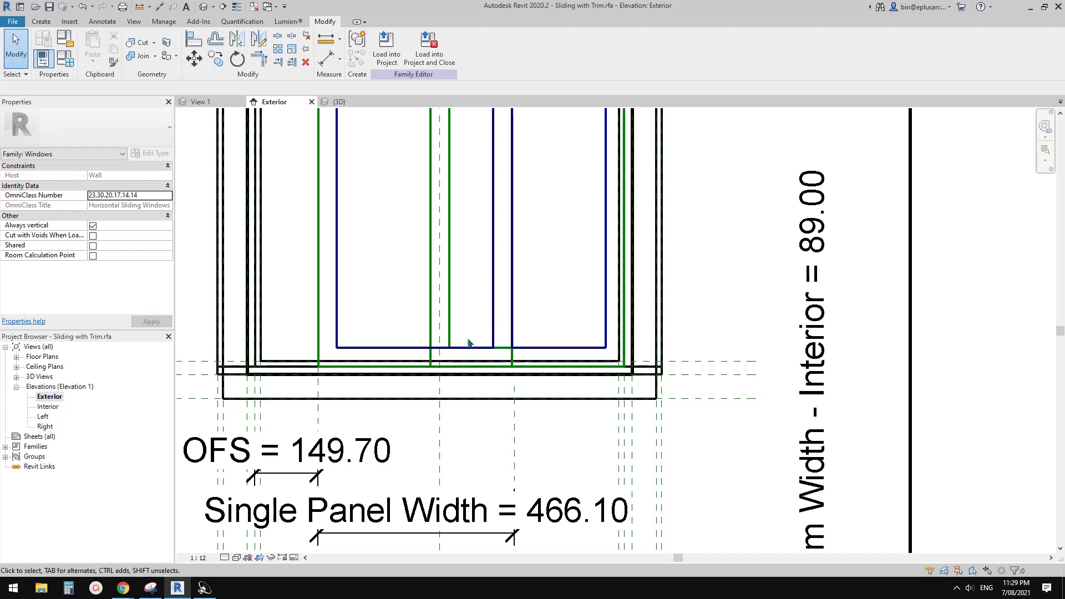
middle_drag(470, 340, 474, 349)
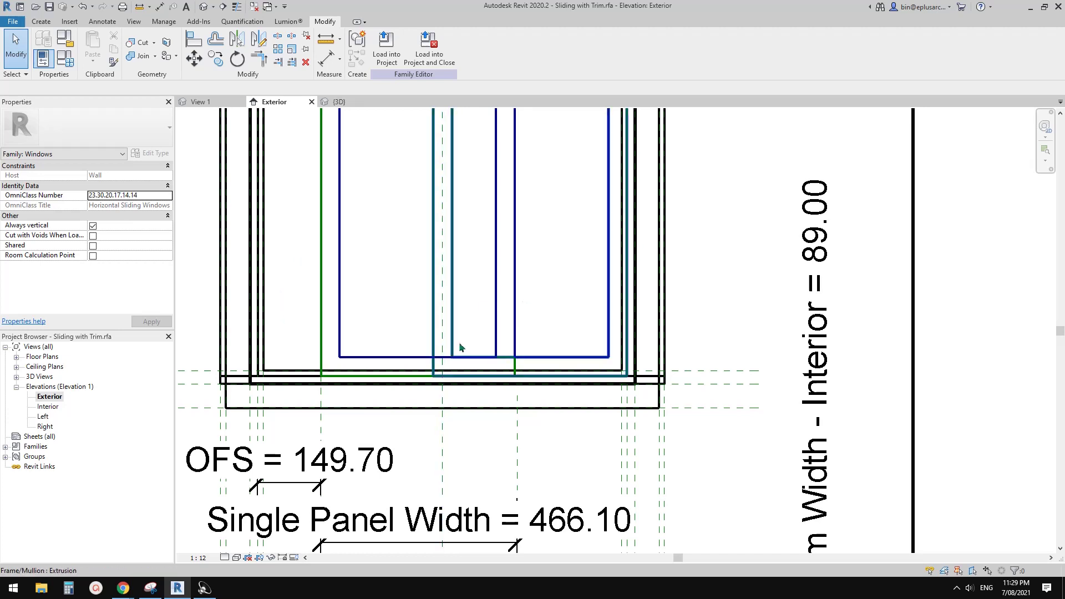
scroll(480, 398, down, 1)
middle_drag(486, 466, 543, 400)
scroll(543, 400, up, 1)
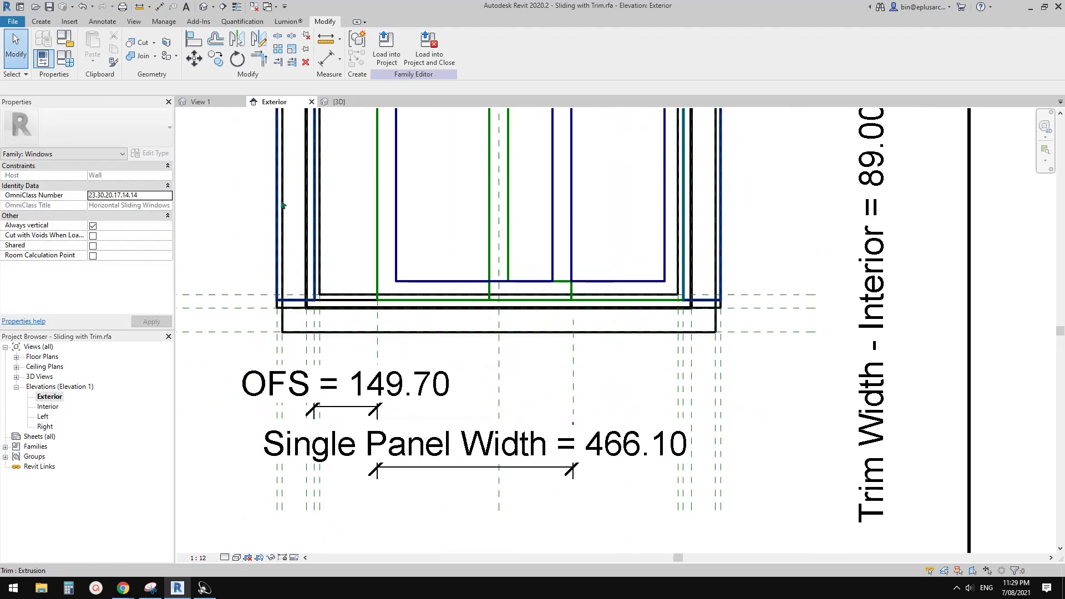
scroll(478, 275, up, 3)
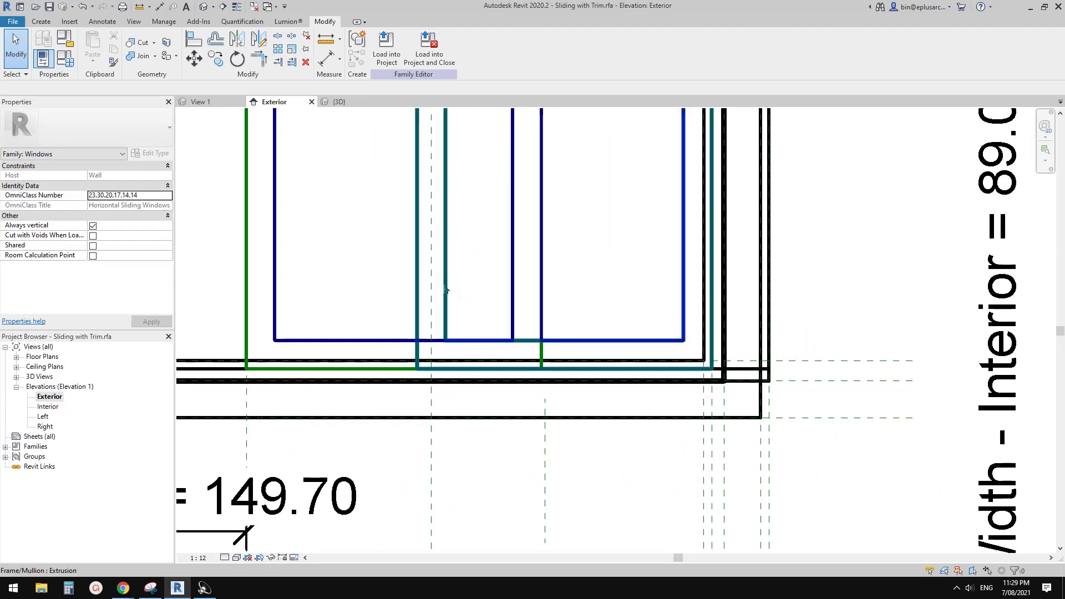
click(444, 285)
click(65, 58)
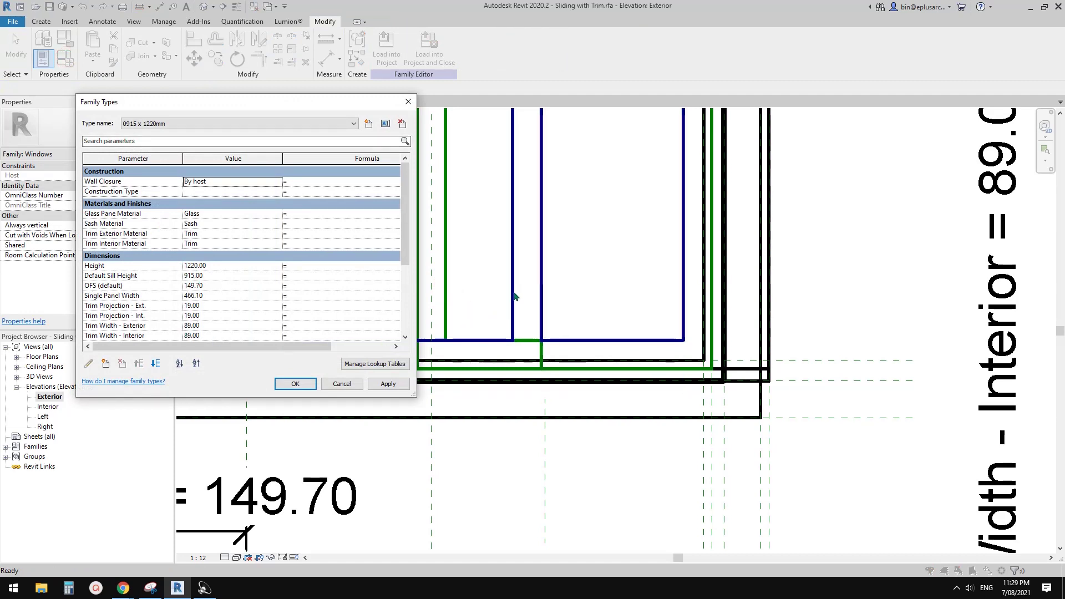
click(408, 101)
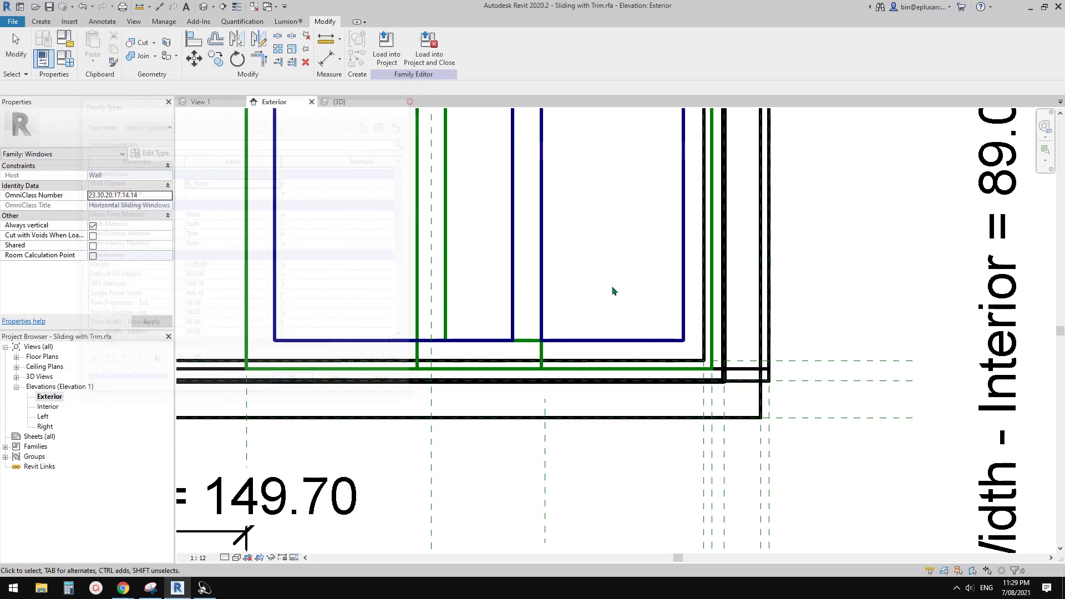
- Dimension the width of the right sash's vertical frame member at the window's centre line
scroll(611, 285, up, 1)
scroll(427, 326, up, 1)
key(d)
key(i)
click(376, 286)
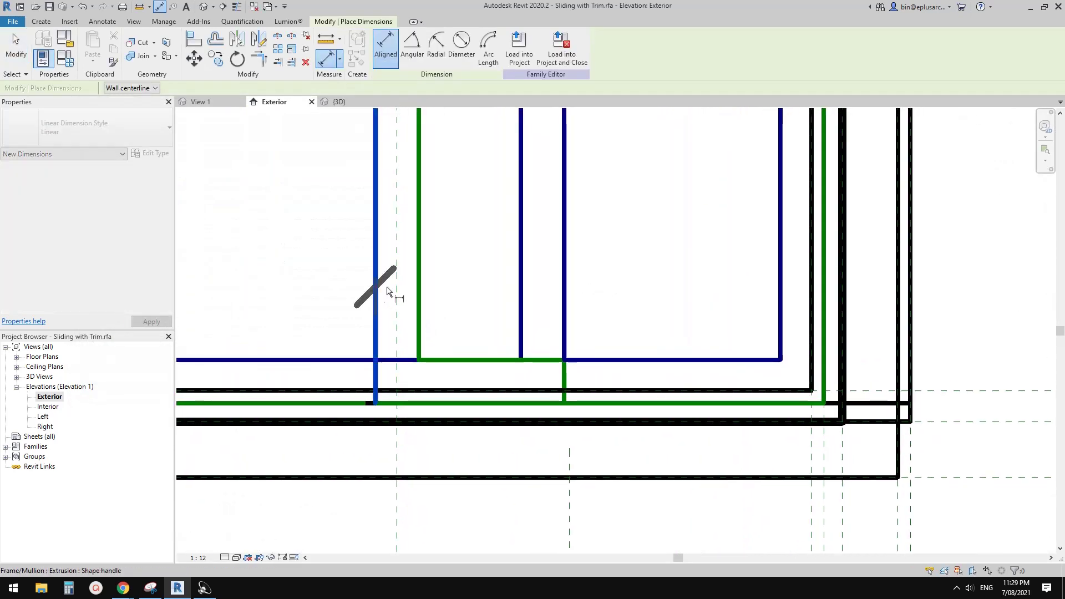
click(420, 281)
click(448, 279)
key(Escape)
key(Escape)
scroll(453, 305, down, 1)
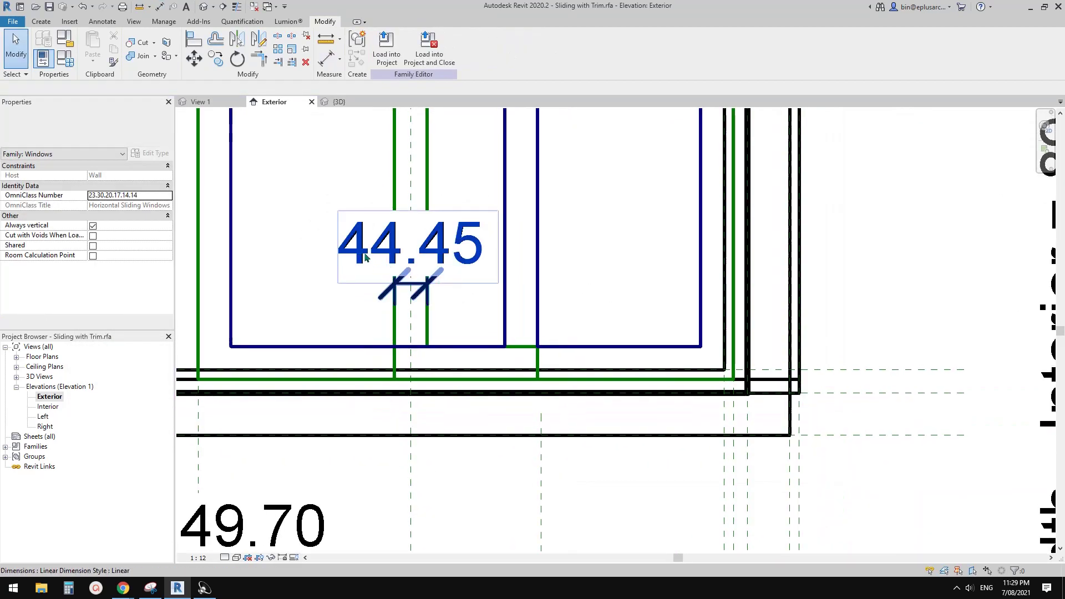
- Delete the width dimension from the right sash's vertical frame member
click(361, 262)
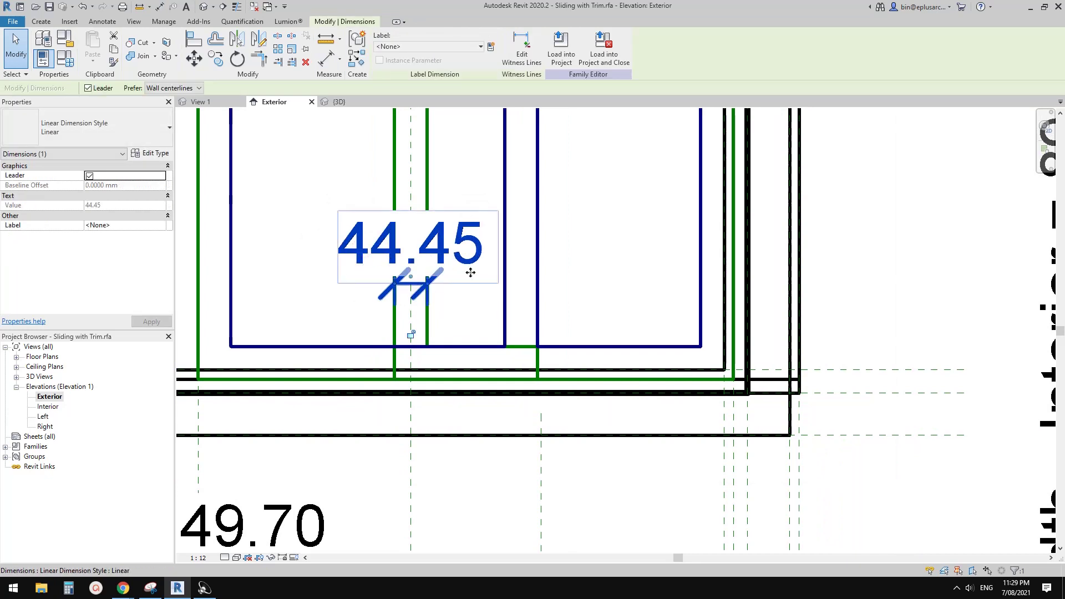
middle_drag(410, 272, 415, 289)
click(407, 337)
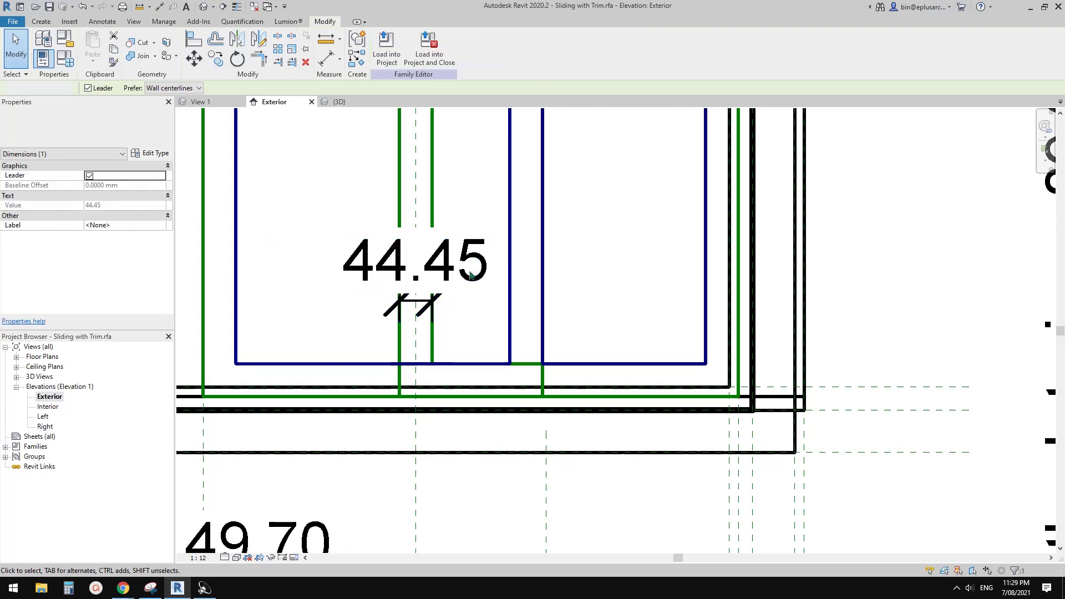
click(399, 263)
key(Delete)
scroll(398, 264, down, 1)
middle_drag(465, 295, 523, 320)
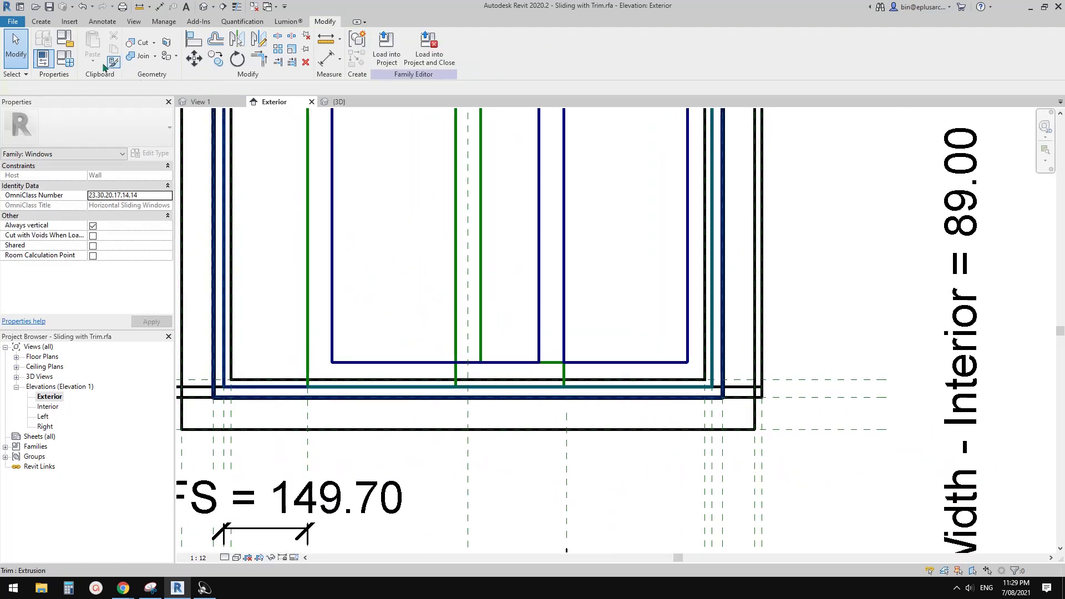
click(65, 58)
scroll(246, 318, down, 2)
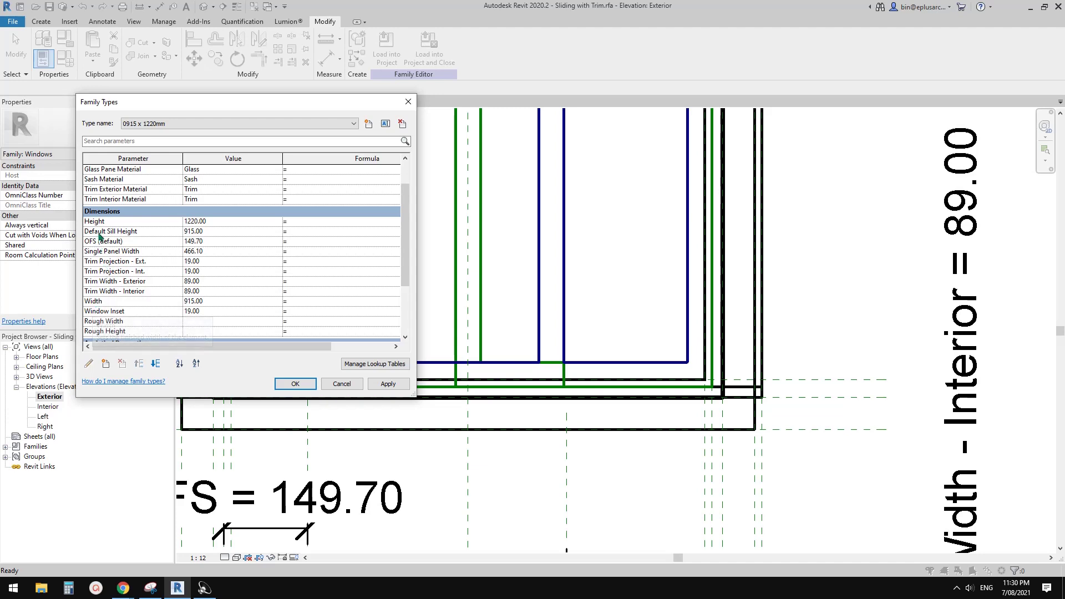
click(301, 250)
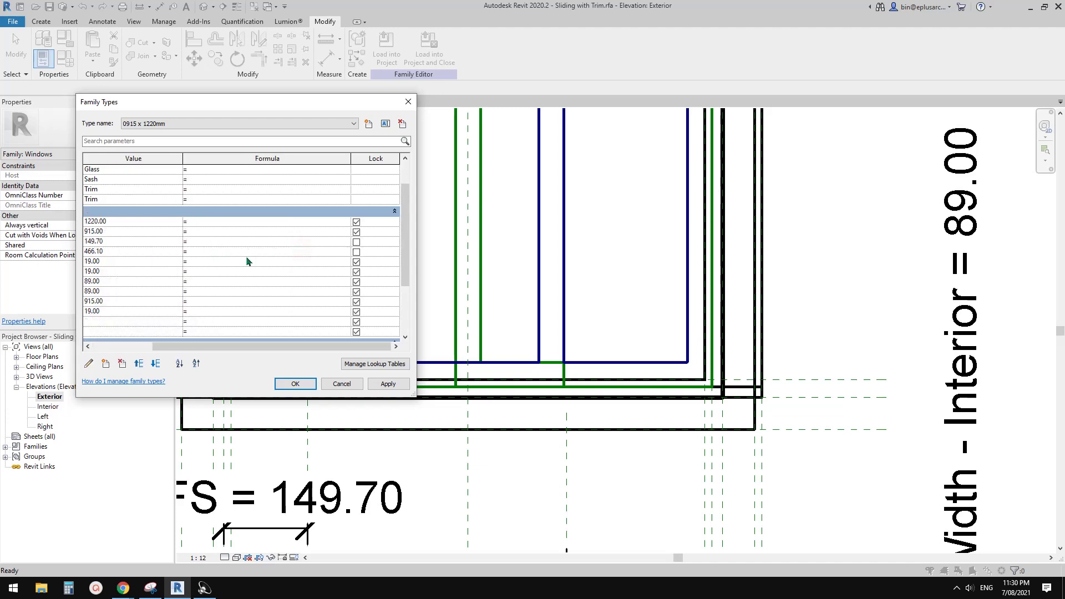
drag(206, 346, 266, 295)
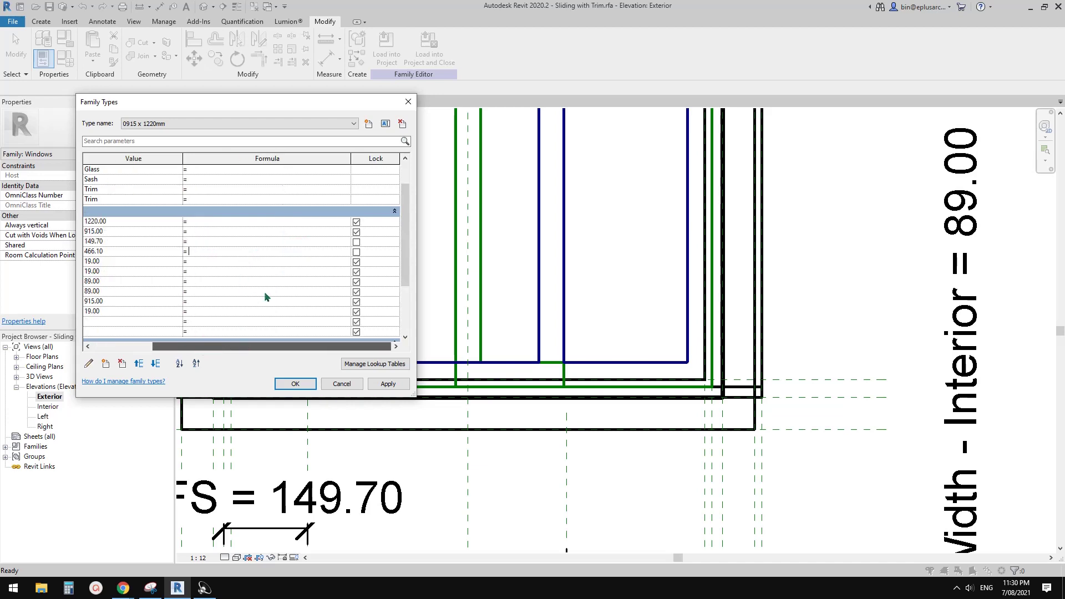
drag(353, 157, 277, 157)
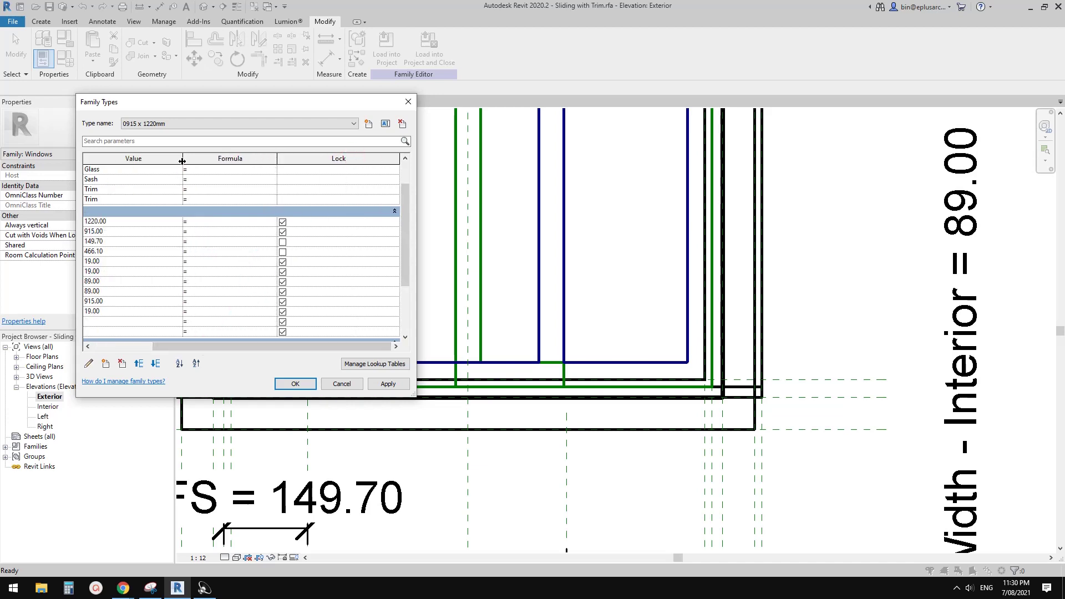
drag(182, 161, 140, 161)
drag(189, 346, 137, 348)
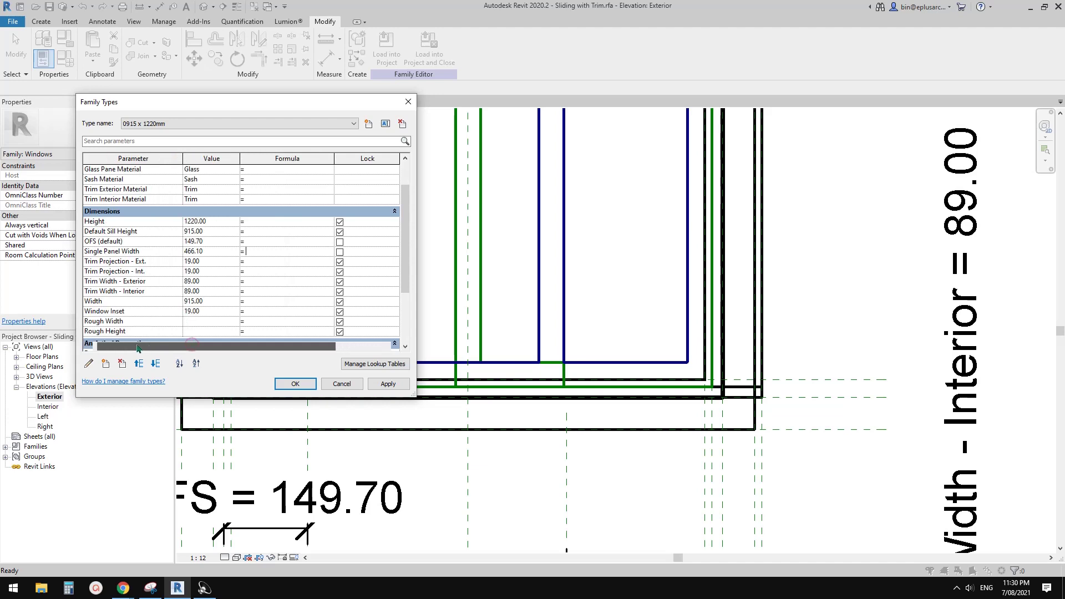
drag(416, 174, 468, 174)
drag(376, 158, 388, 158)
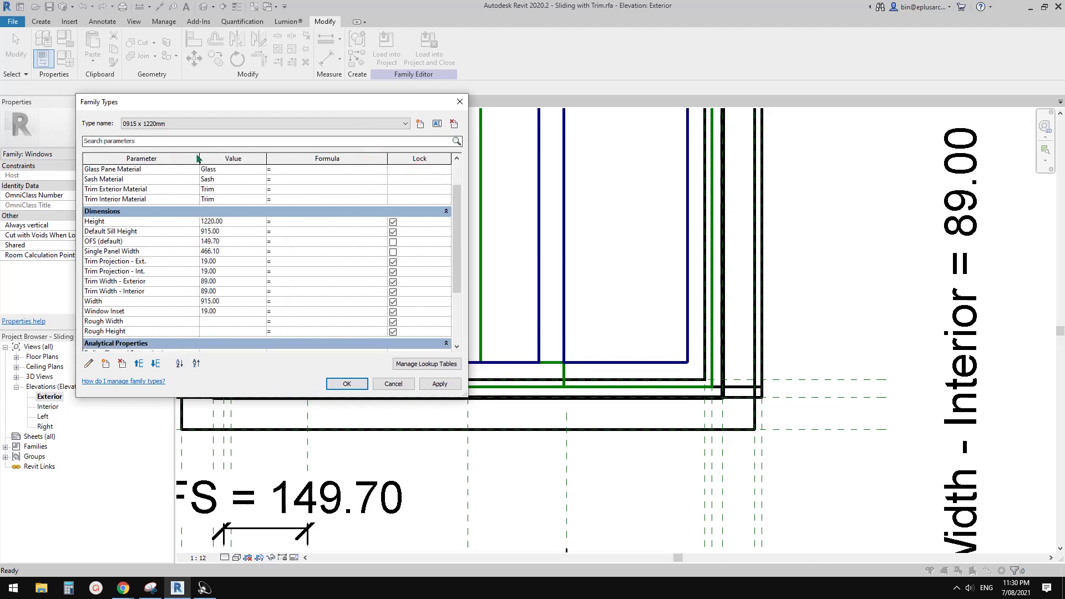
drag(198, 160, 174, 159)
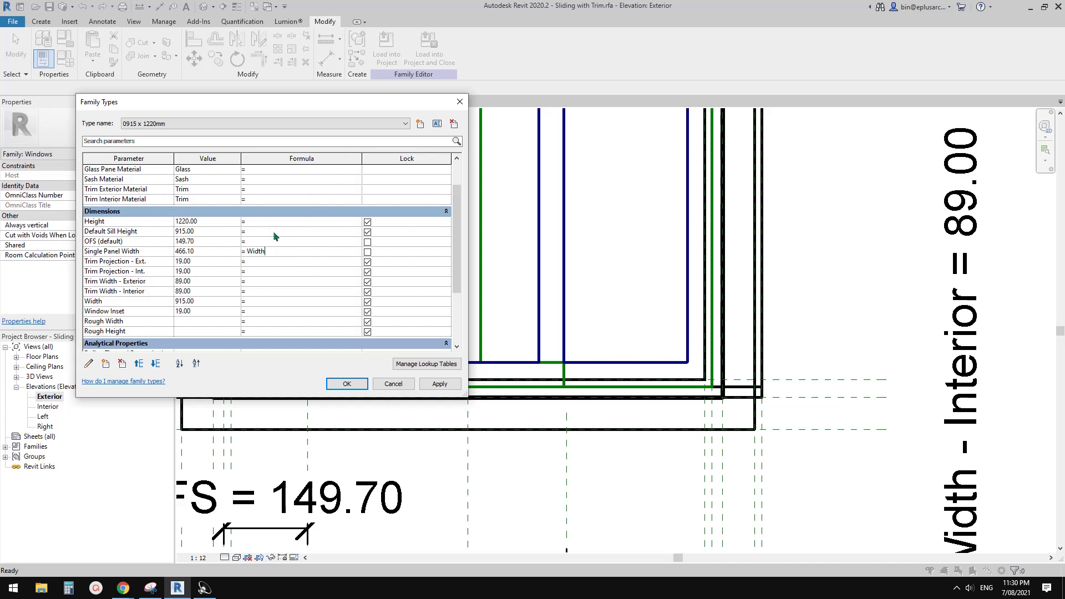
click(393, 384)
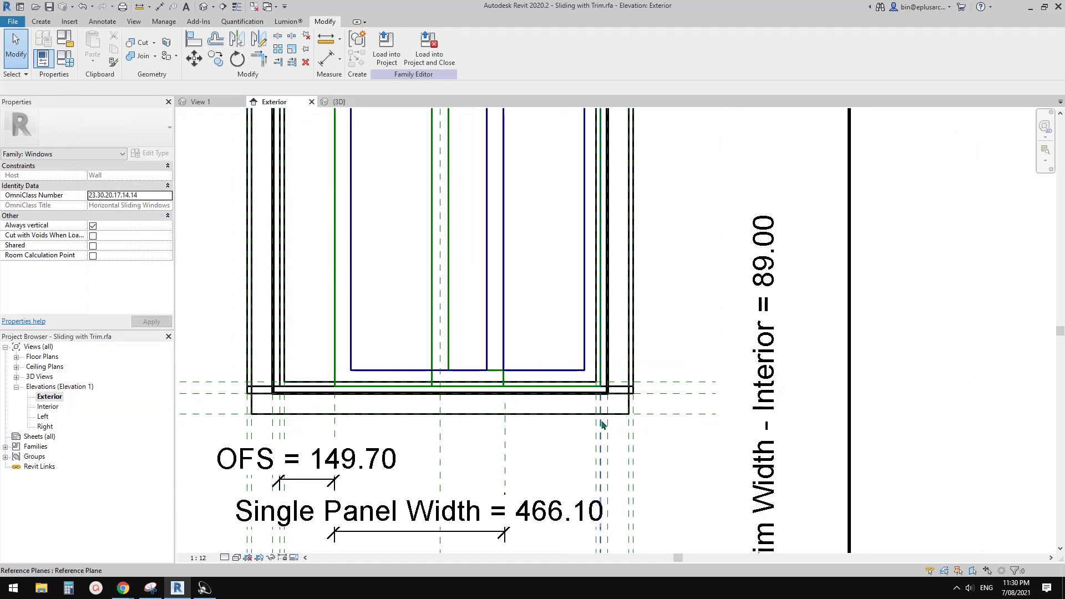
- View the whole window in the exterior elevation, and open the Floor Line floor plan
scroll(496, 404, down, 2)
scroll(450, 383, down, 2)
mouse_move(422, 411)
middle_down()
mouse_move(421, 442)
mouse_move(664, 272)
mouse_move(611, 241)
mouse_move(507, 312)
mouse_move(605, 309)
mouse_move(428, 421)
middle_up()
scroll(464, 365, down, 1)
middle_drag(463, 364, 470, 381)
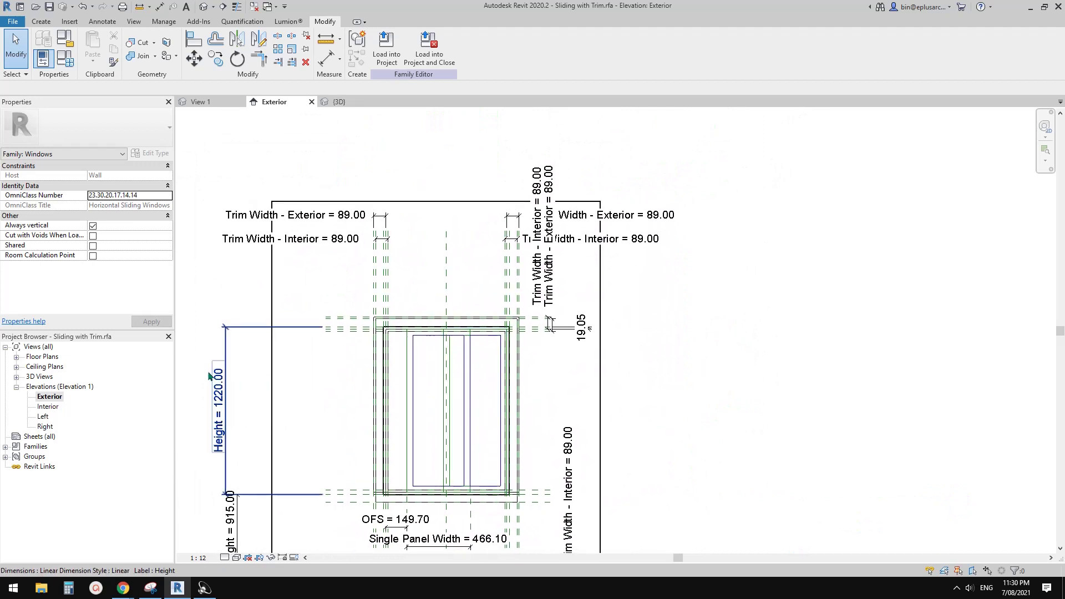
click(36, 357)
click(16, 358)
double_click(48, 366)
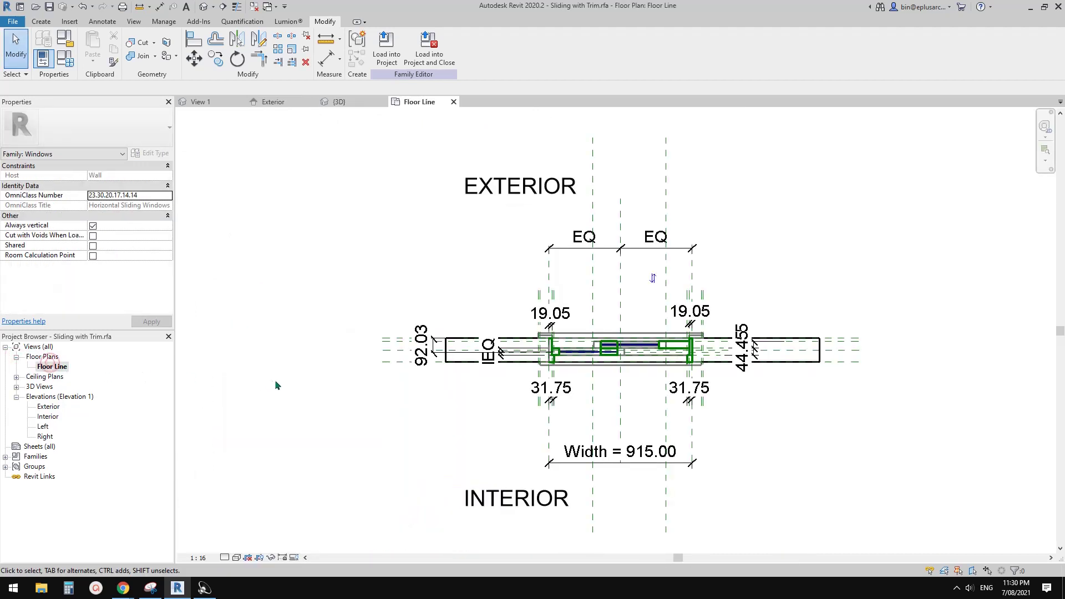
- Examine the jamb frame offset dimensions and the sash overlap in the Floor Line plan
scroll(526, 371, up, 5)
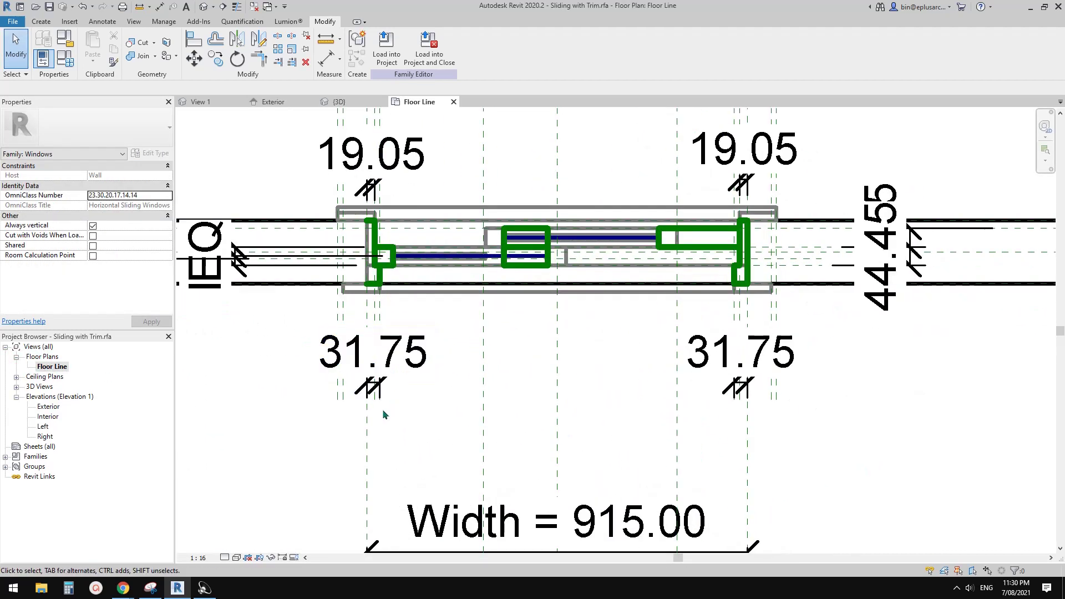
click(369, 431)
scroll(346, 358, up, 4)
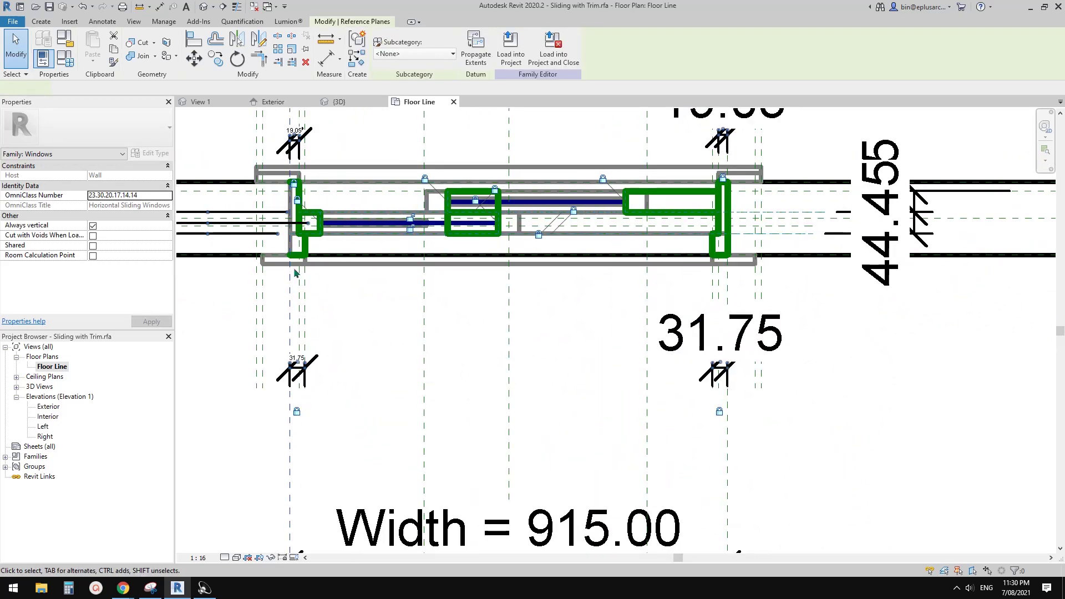
scroll(281, 261, down, 3)
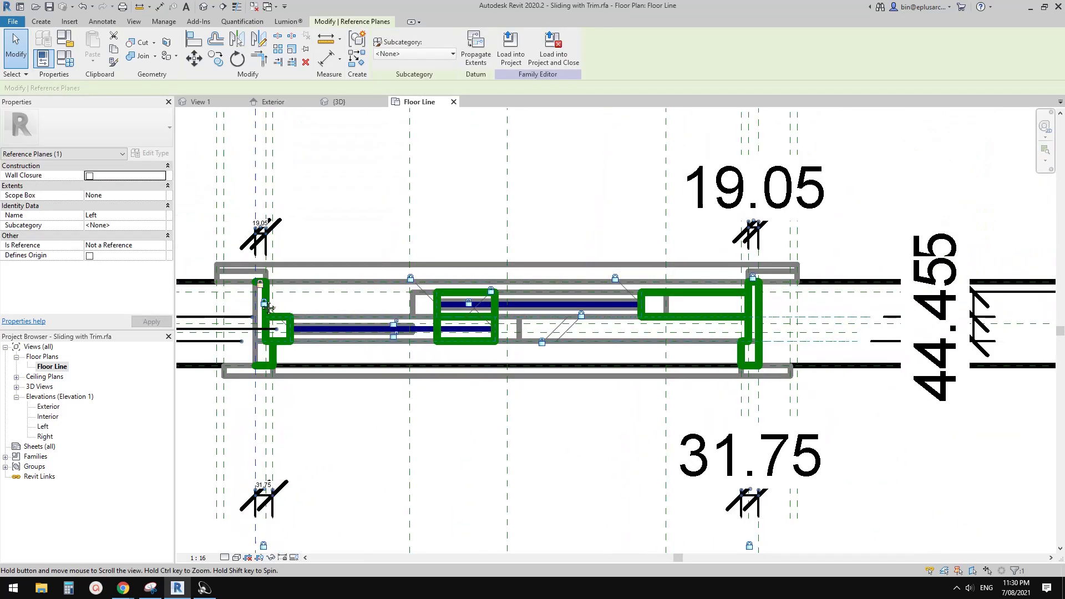
key(Escape)
scroll(277, 266, down, 3)
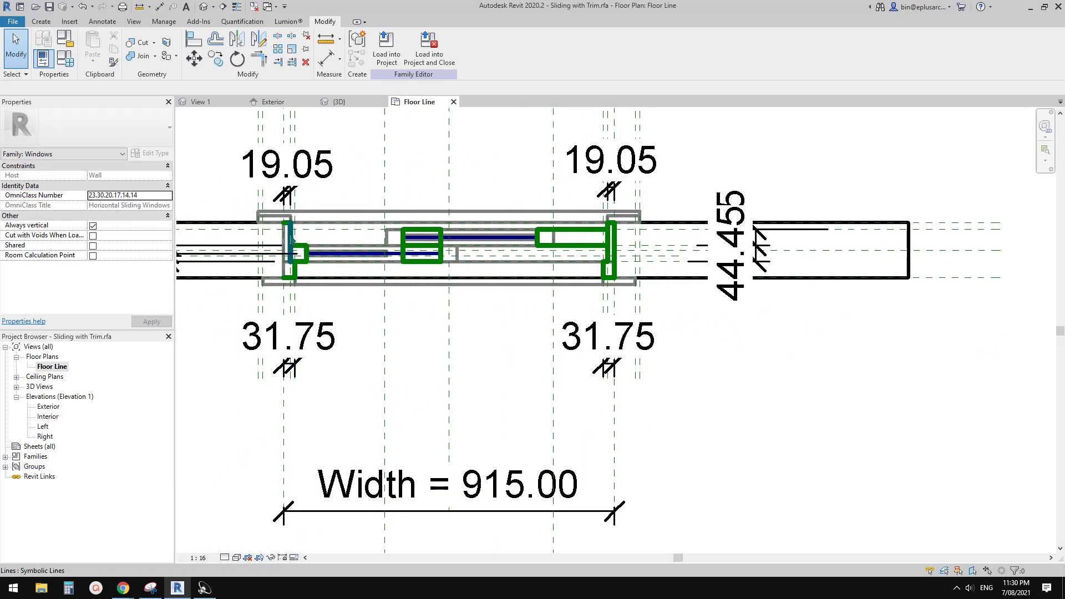
middle_drag(332, 337, 326, 328)
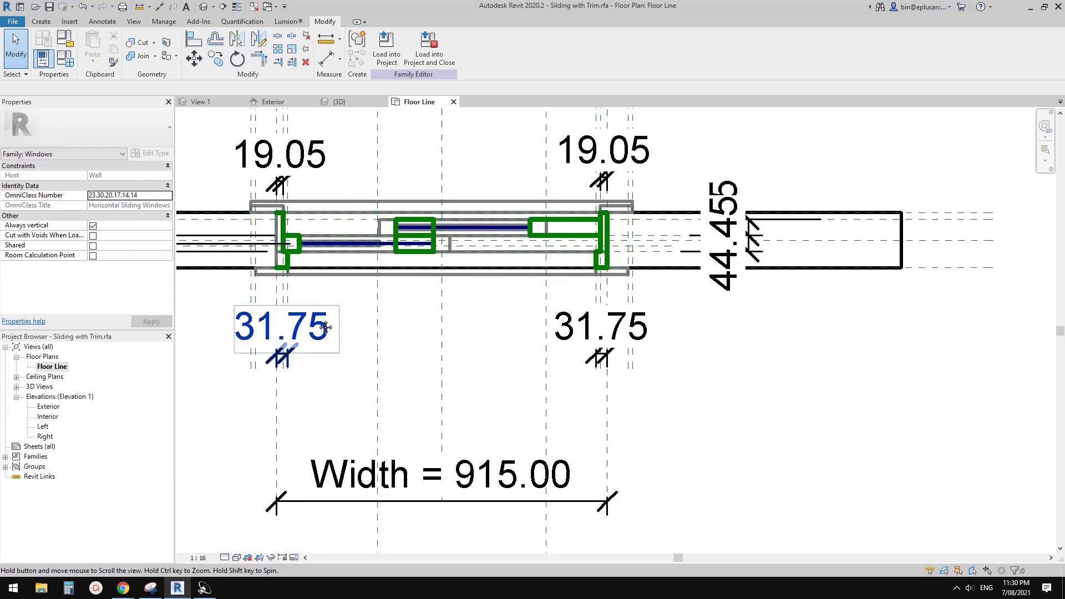
middle_drag(455, 327, 445, 323)
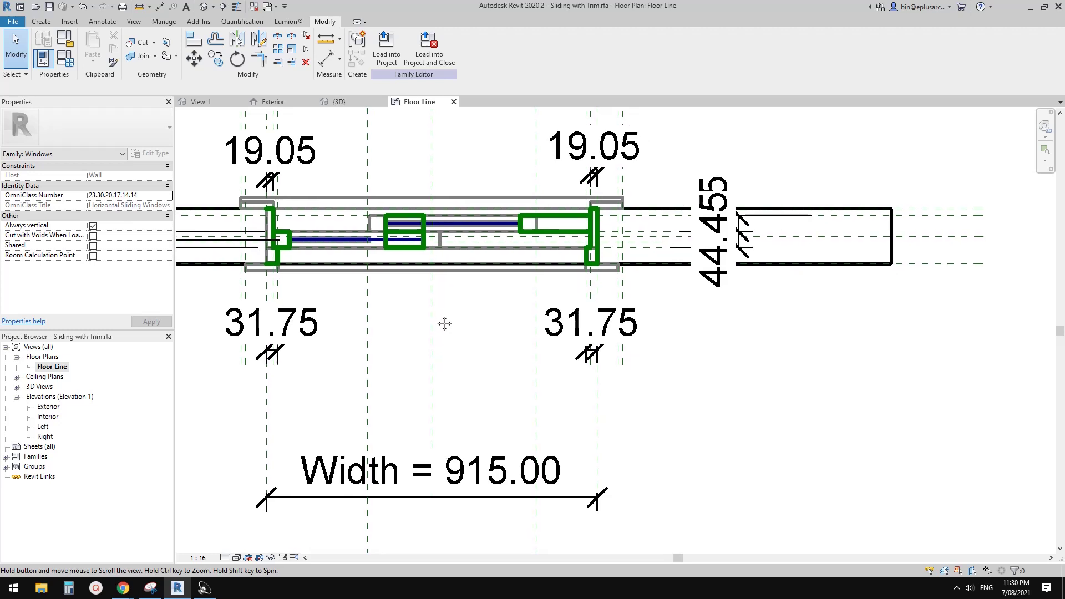
scroll(281, 246, up, 2)
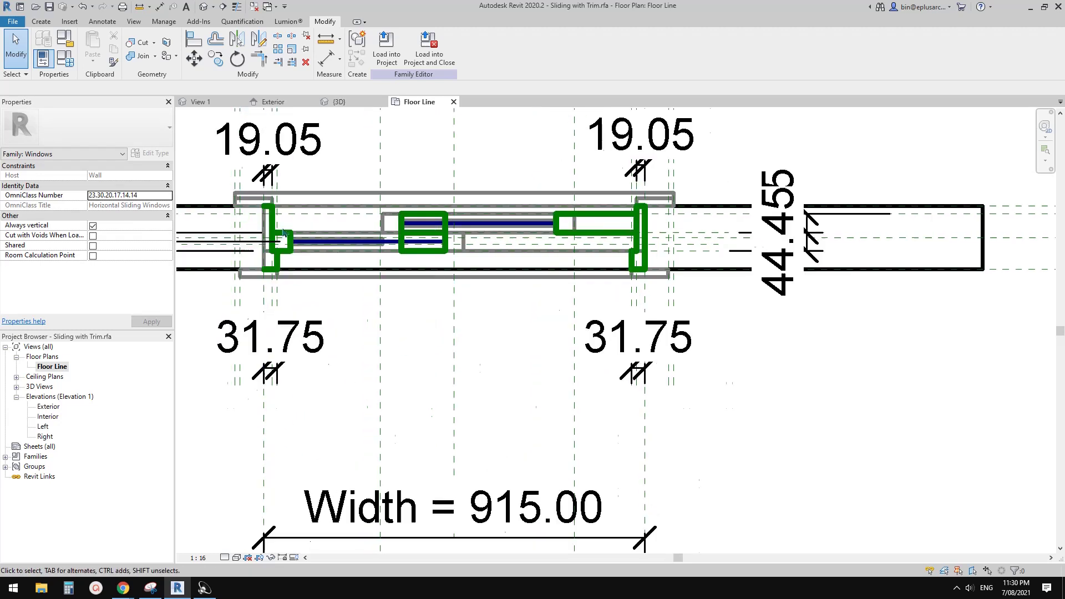
middle_drag(272, 166, 281, 253)
click(282, 253)
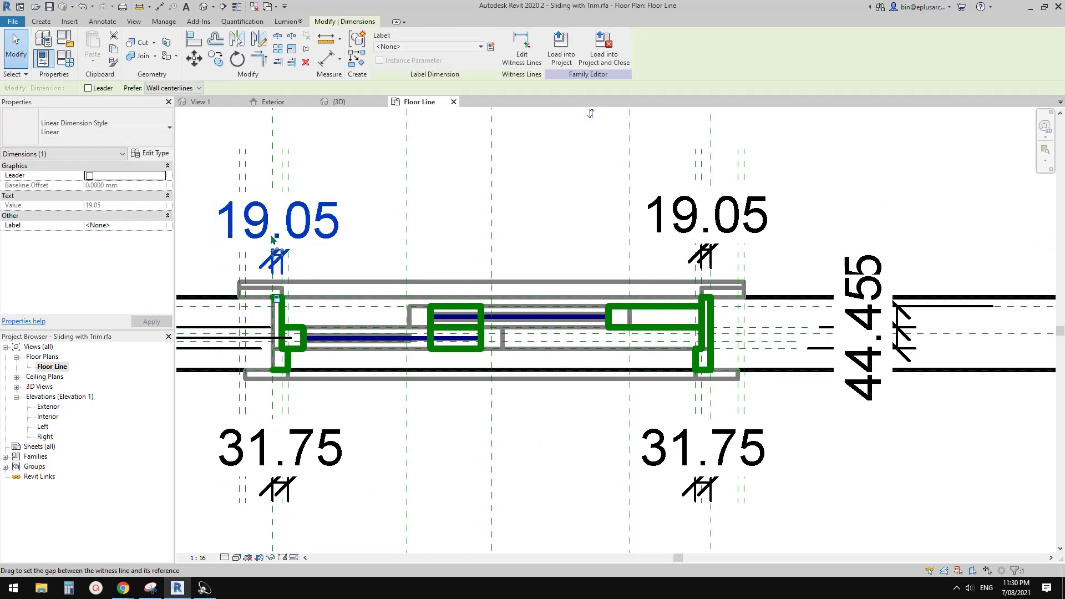
scroll(264, 233, down, 2)
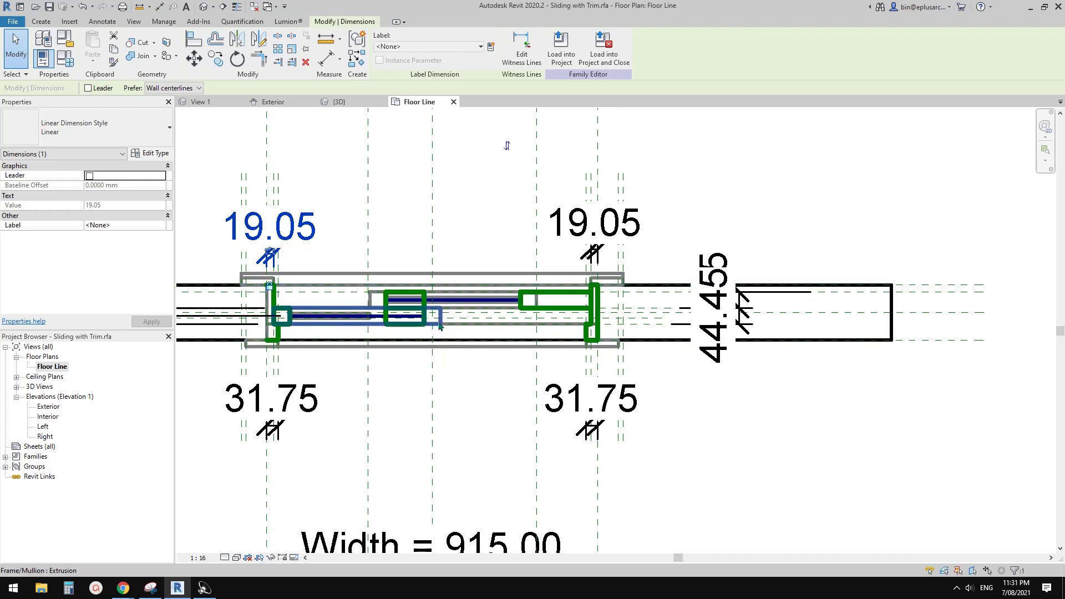
scroll(432, 319, up, 2)
scroll(426, 330, down, 1)
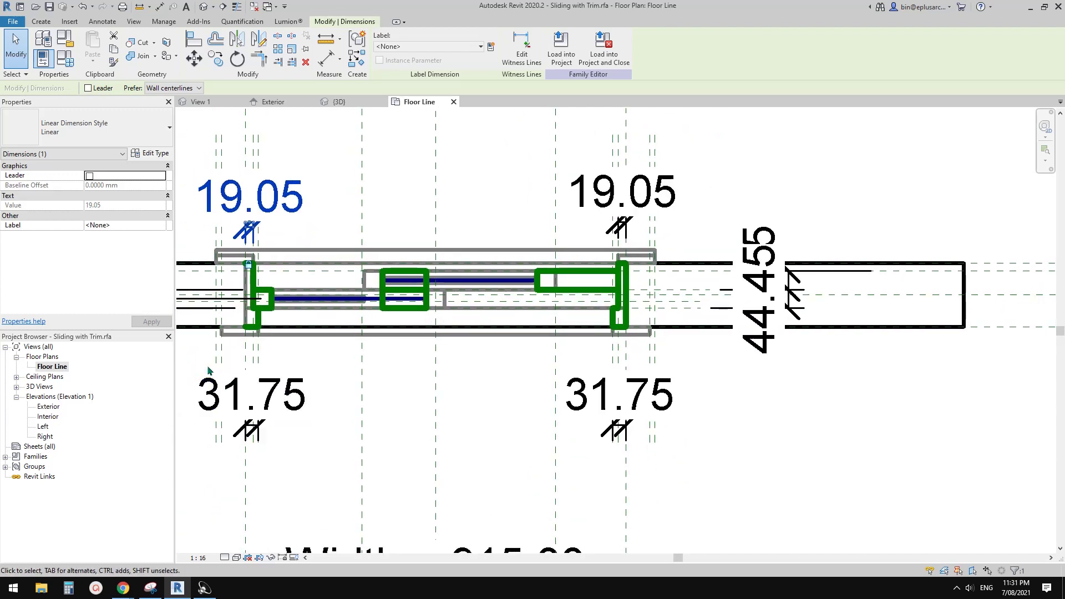
scroll(281, 374, up, 1)
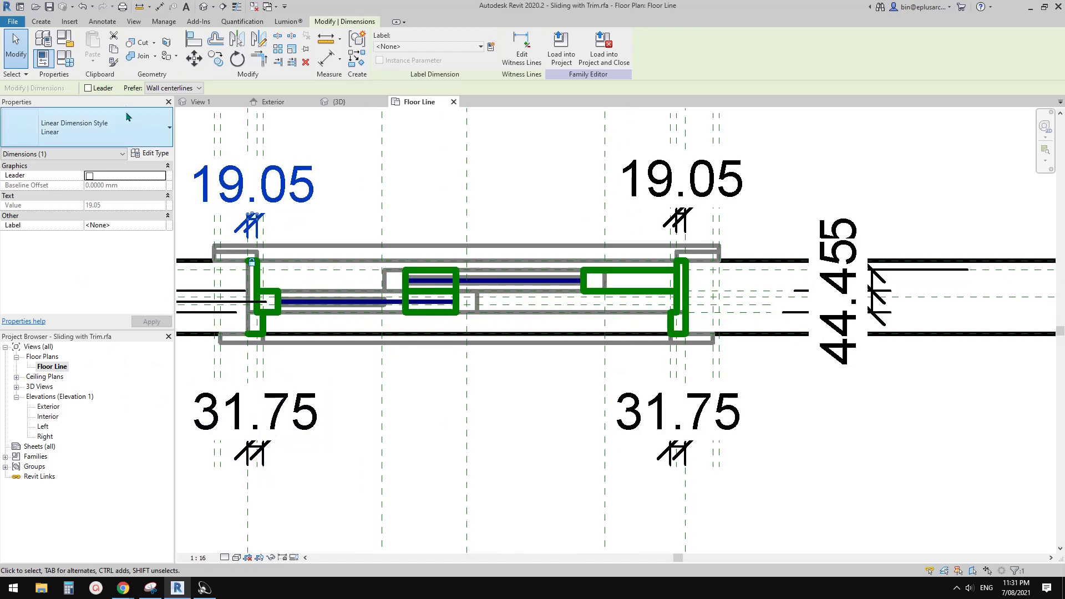
- Give the Single Panel Width parameter the formula (Width - 19.05 mm - 19.05 mm - 44.45 mm) / 2 and apply it
click(64, 59)
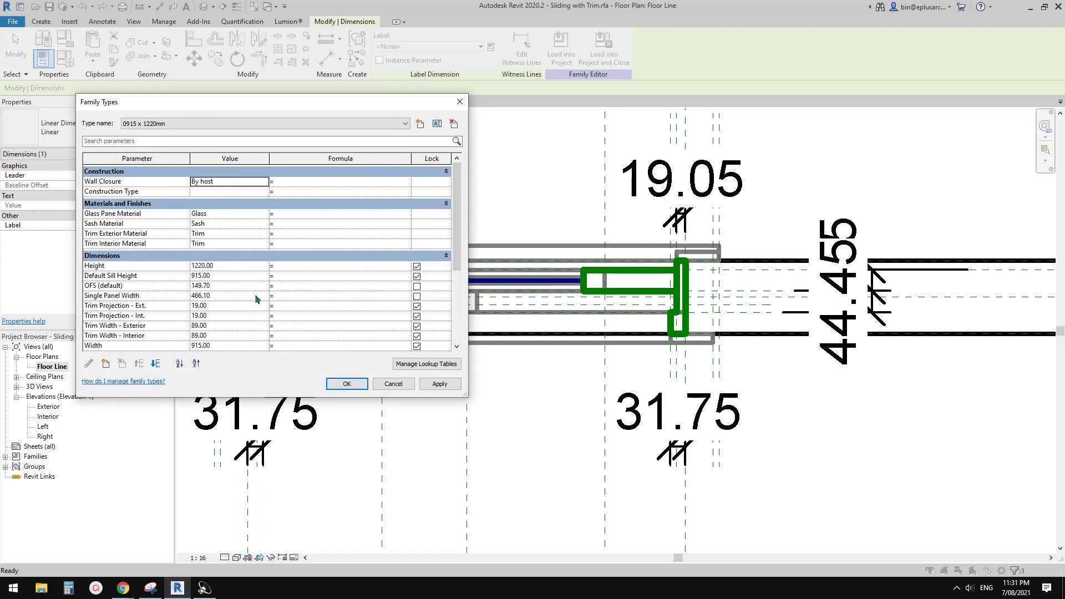
click(296, 295)
key(BackSpace)
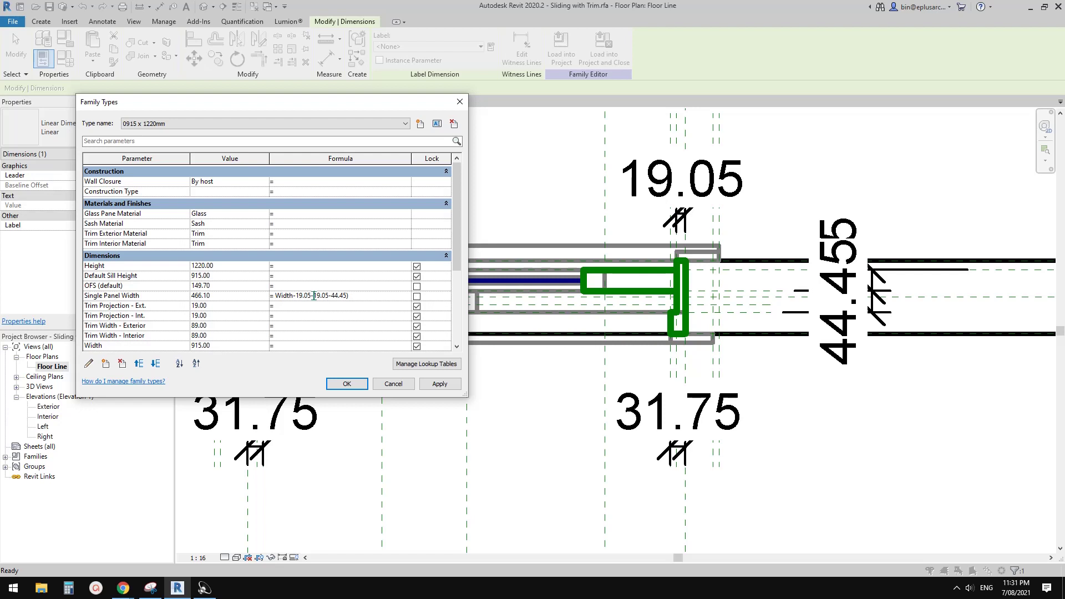
text(()
key(Return)
click(440, 384)
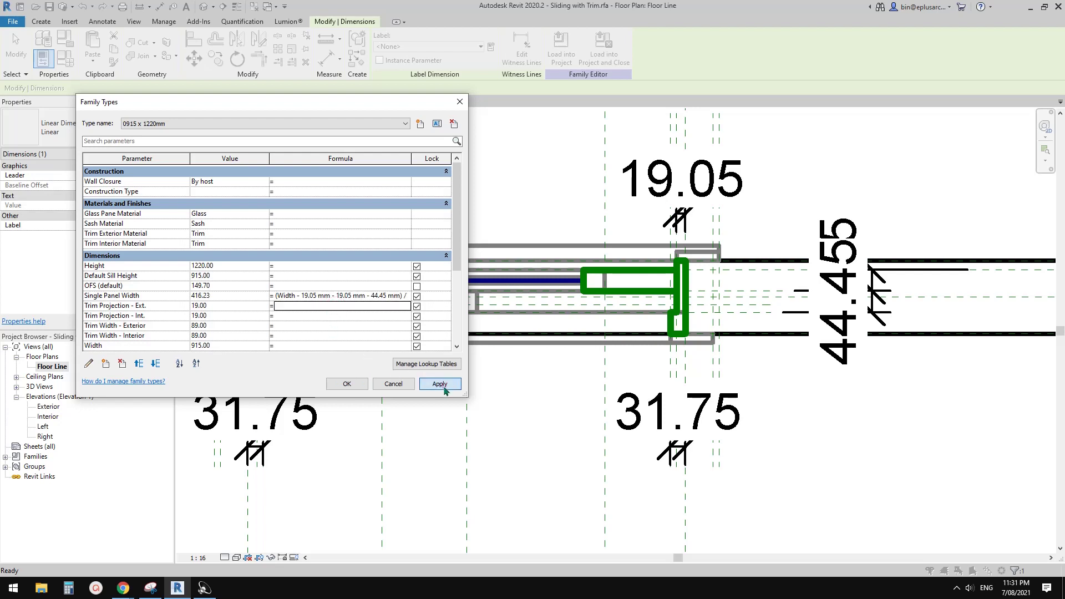
click(347, 384)
click(351, 380)
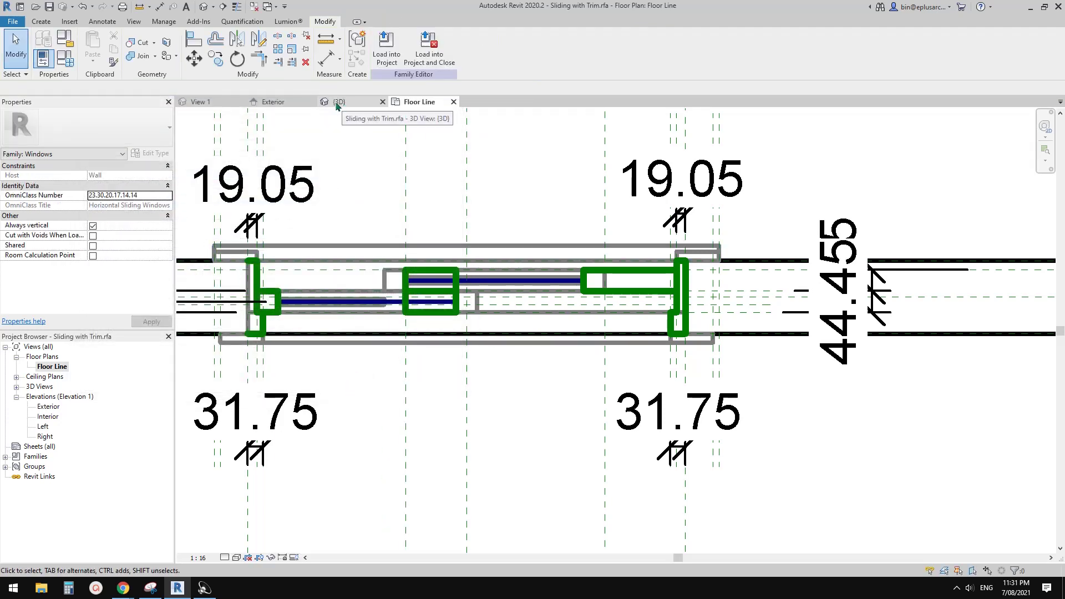
- Open the Exterior elevation and inspect the Single Panel Width dimension below the window
double_click(48, 406)
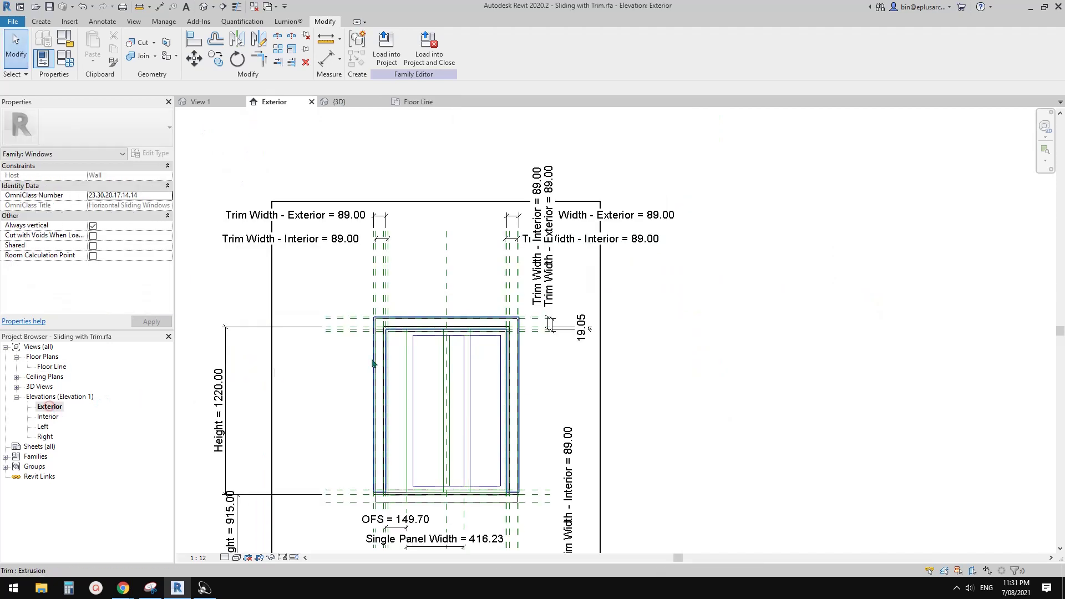
scroll(428, 347, up, 3)
middle_drag(488, 354, 470, 313)
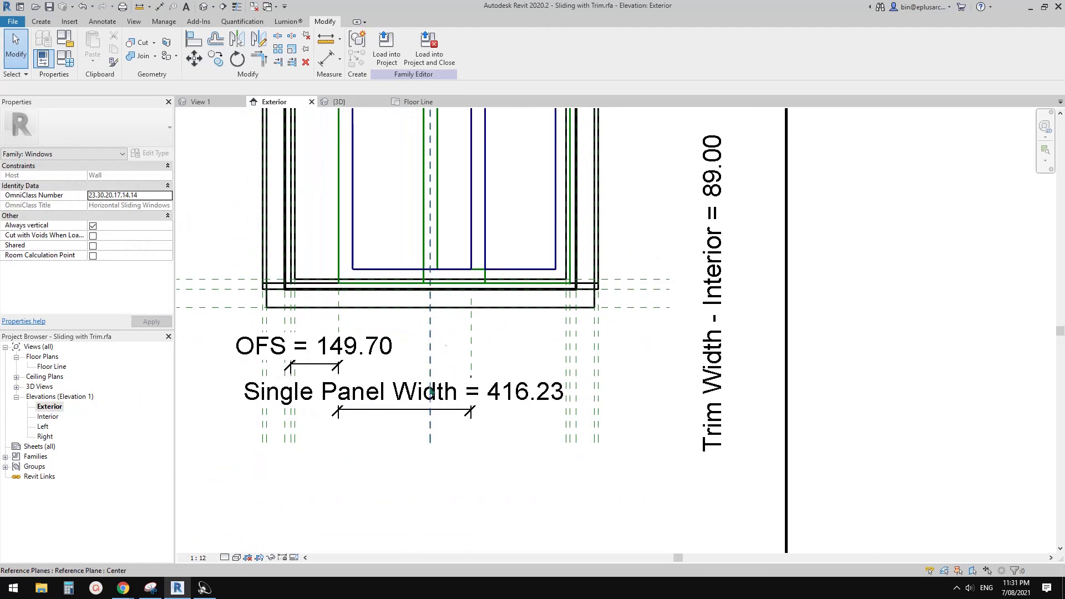
click(347, 385)
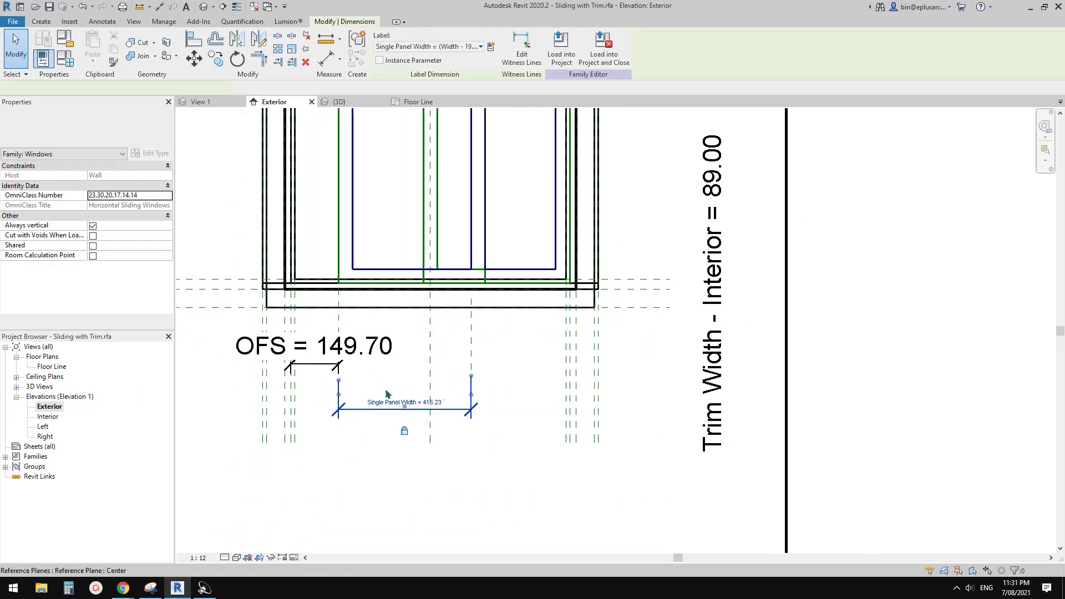
middle_drag(493, 361, 515, 359)
scroll(453, 357, up, 1)
key(Escape)
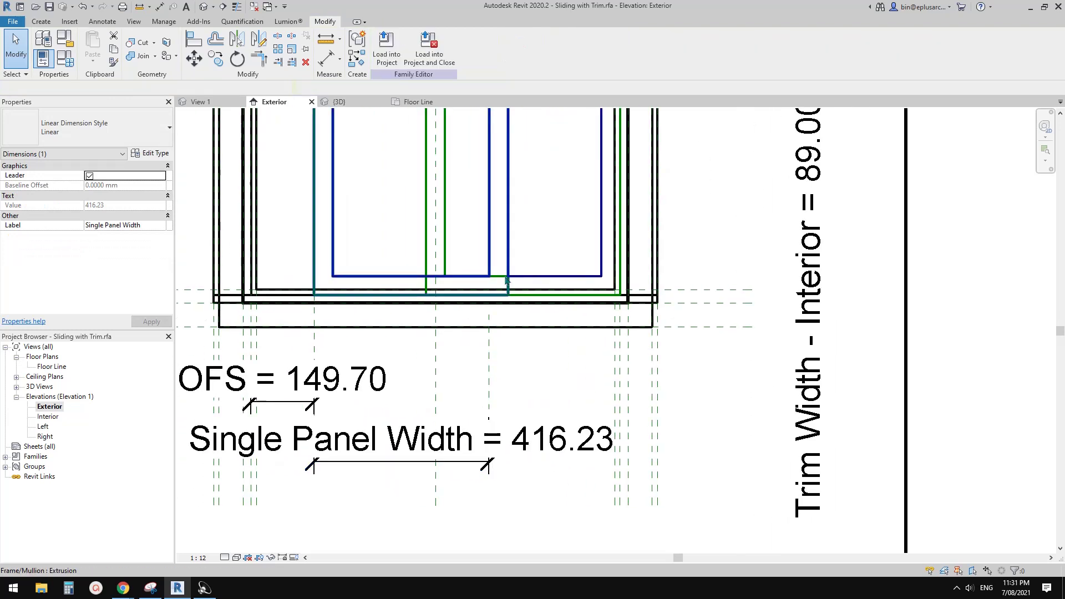
- Align the left sash frame's outer right edge to the reference plane at the right end of the Single Panel Width dimension and lock it
click(501, 243)
middle_drag(491, 317, 489, 357)
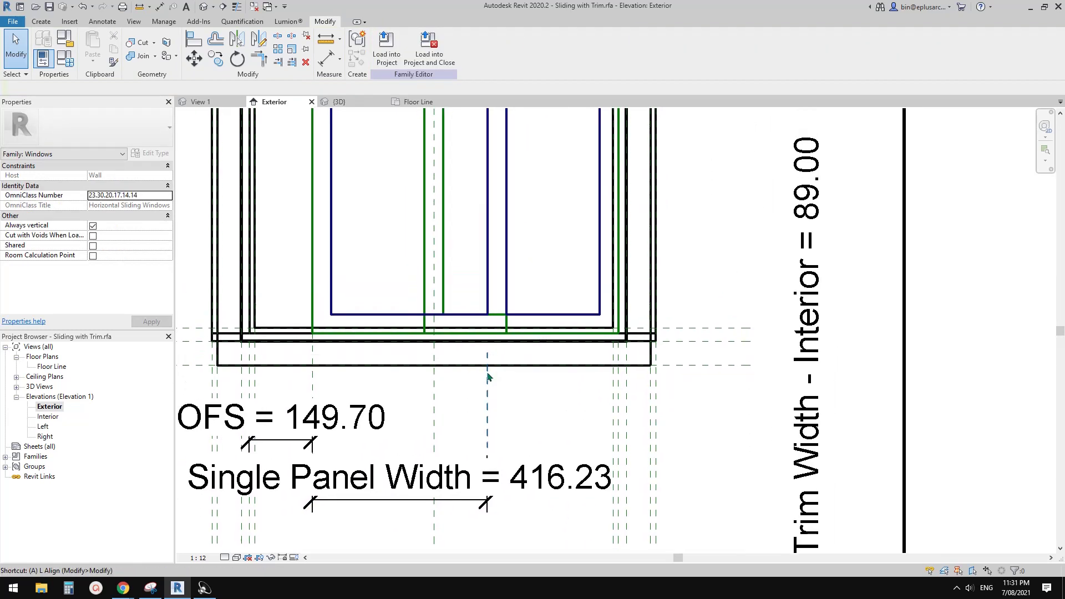
key(a)
key(l)
click(489, 408)
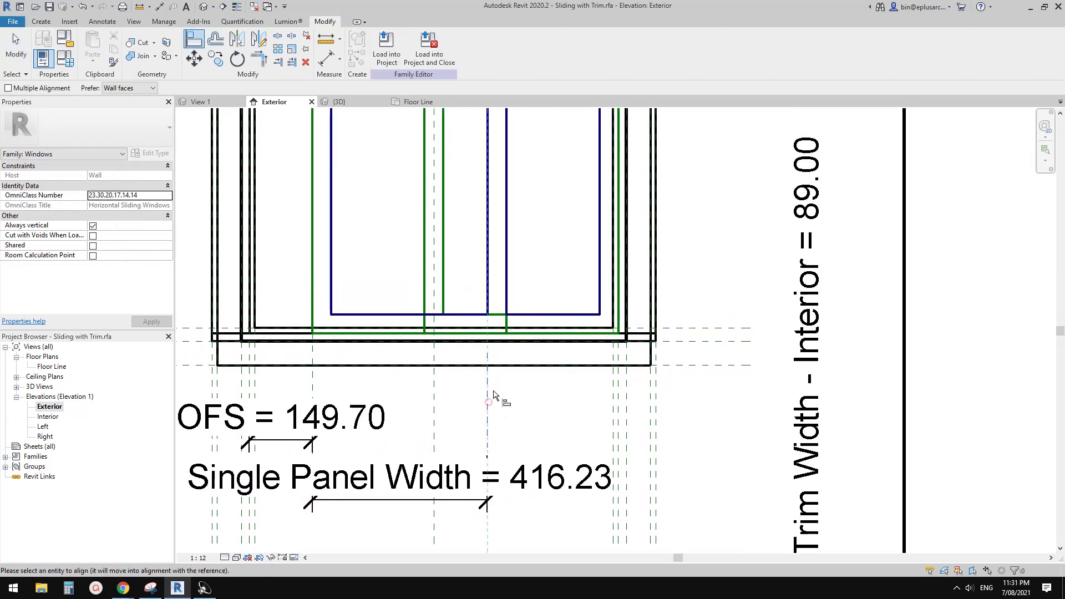
click(507, 289)
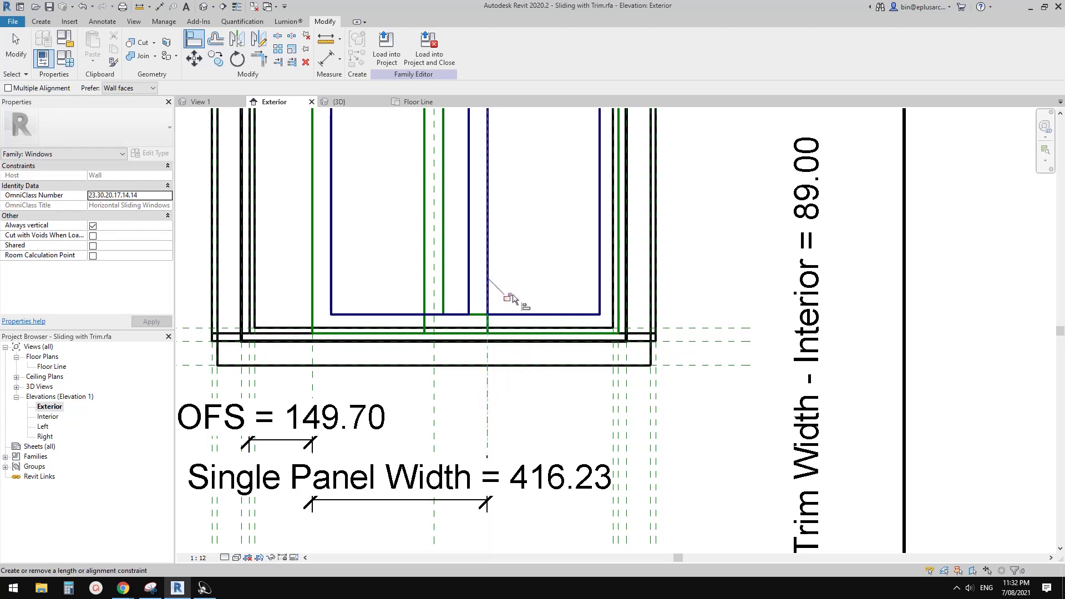
click(507, 298)
middle_drag(411, 401, 514, 383)
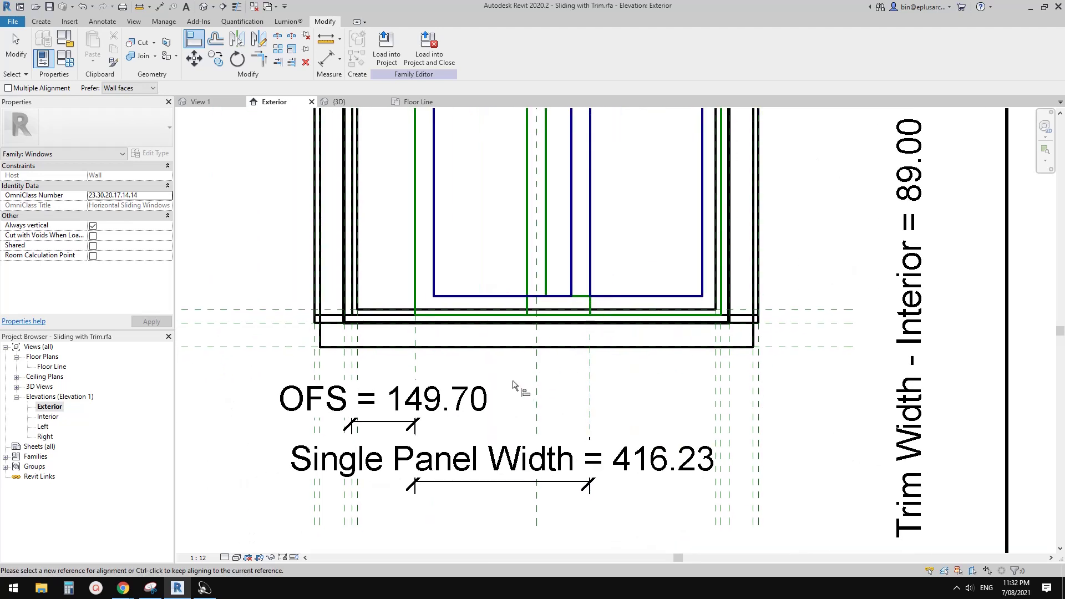
key(Escape)
- Set the OFS parameter to 0 in the family types and apply the change
click(415, 364)
click(399, 411)
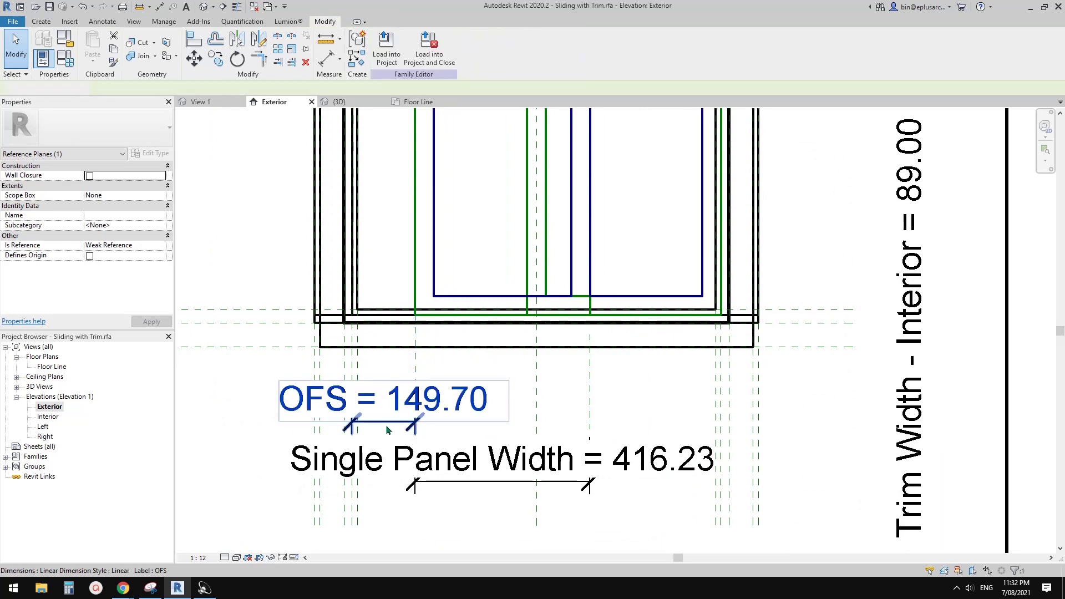
middle_drag(399, 411, 582, 444)
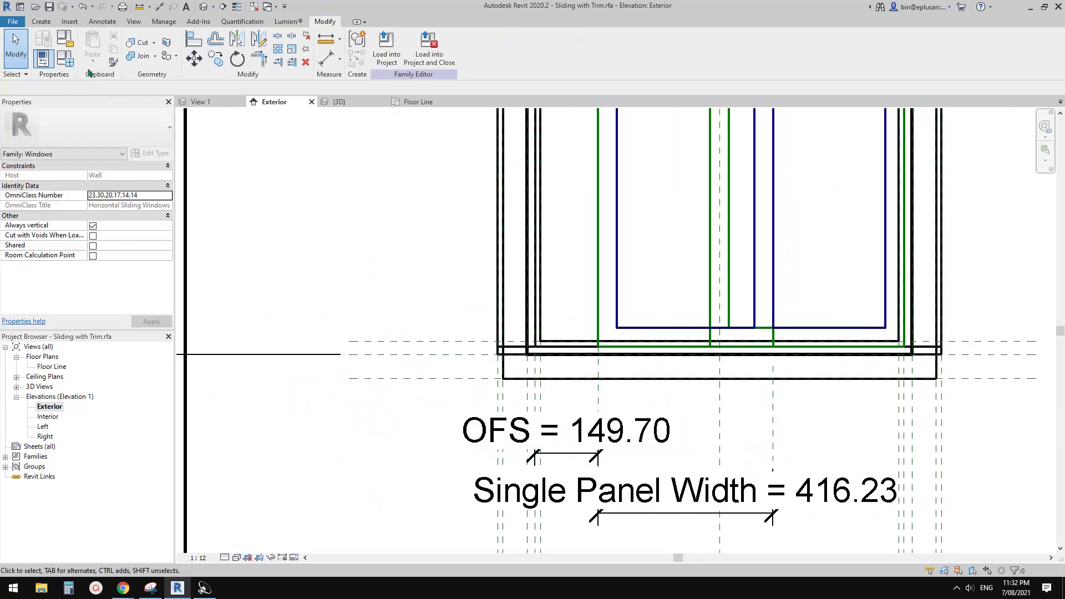
click(67, 60)
drag(274, 100, 237, 93)
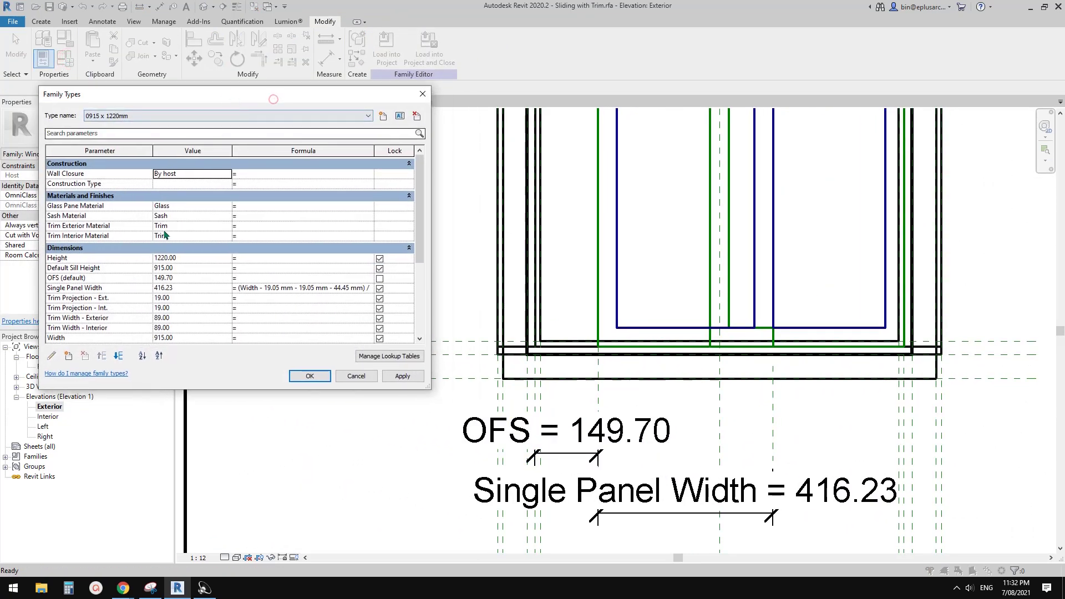
scroll(165, 233, down, 1)
click(188, 235)
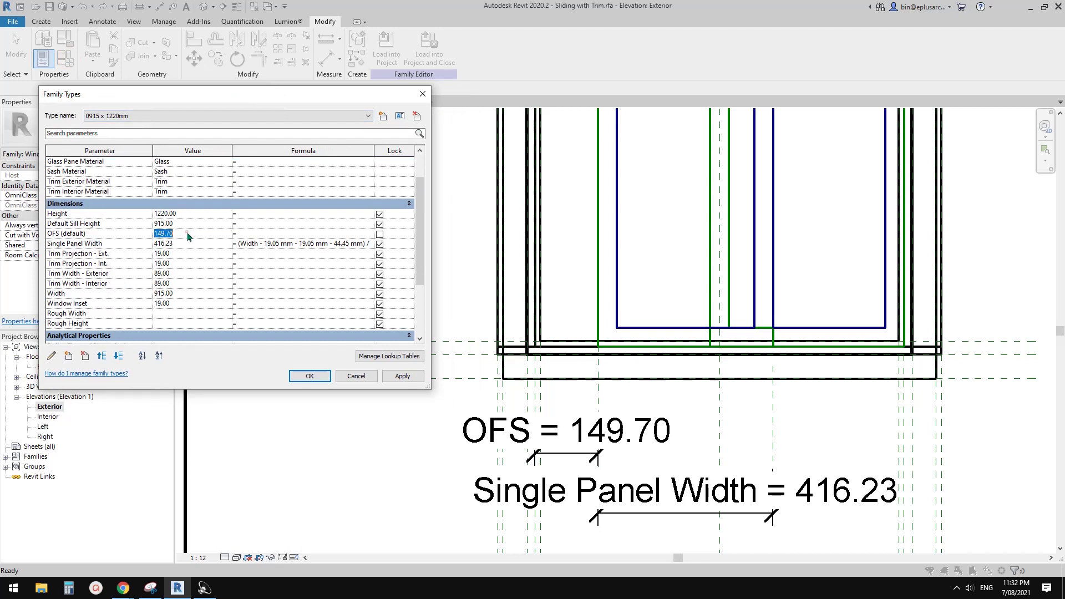
text(0)
click(403, 377)
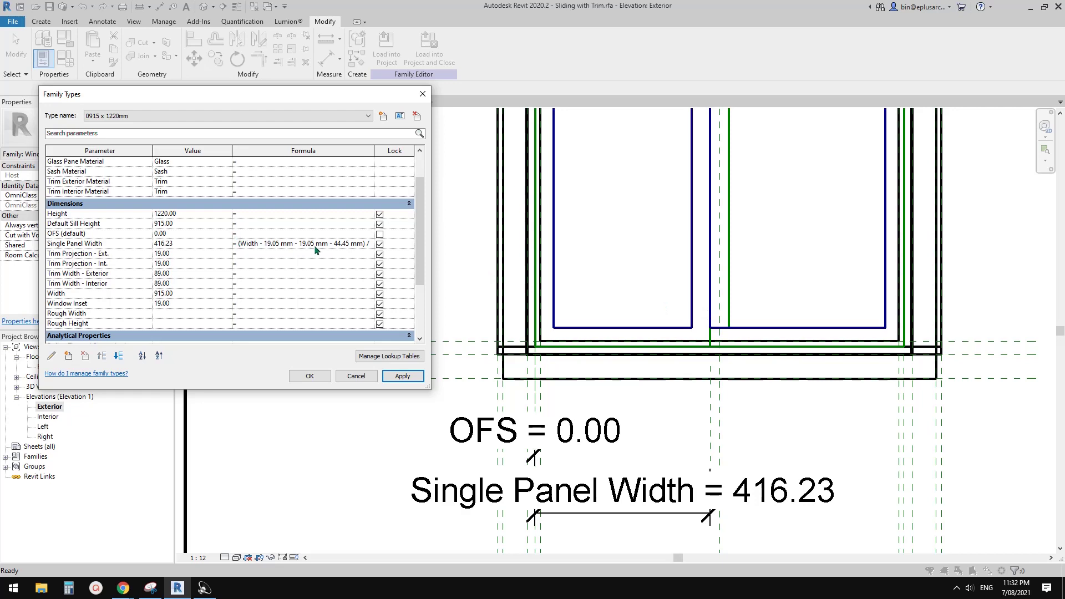
- Change the Single Panel Width formula so that 44.45 mm is added instead of subtracted, and apply it
drag(334, 244, 329, 244)
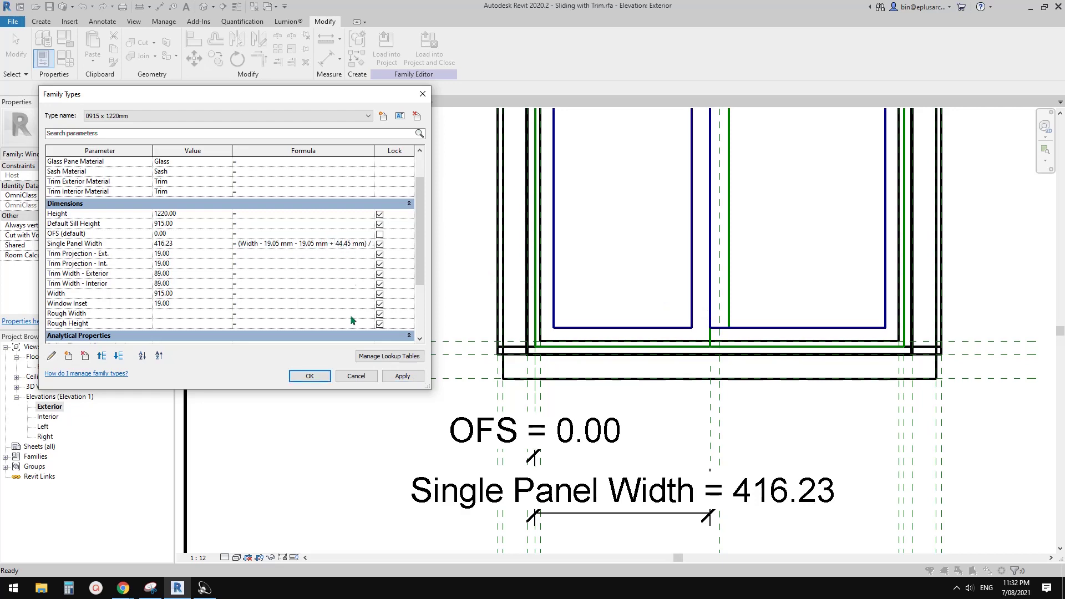
text(+)
click(402, 376)
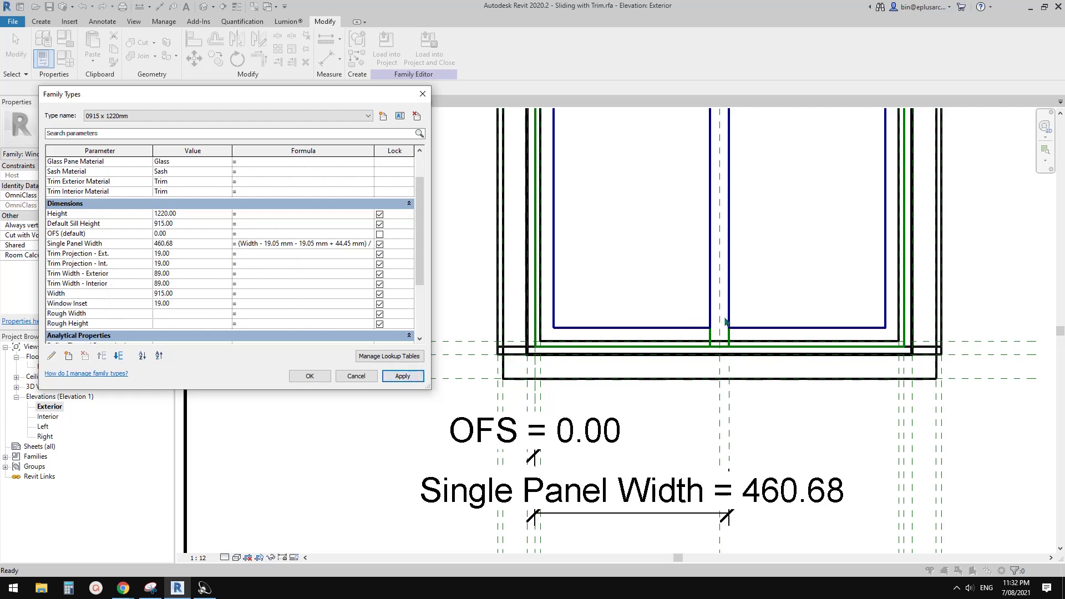
click(319, 377)
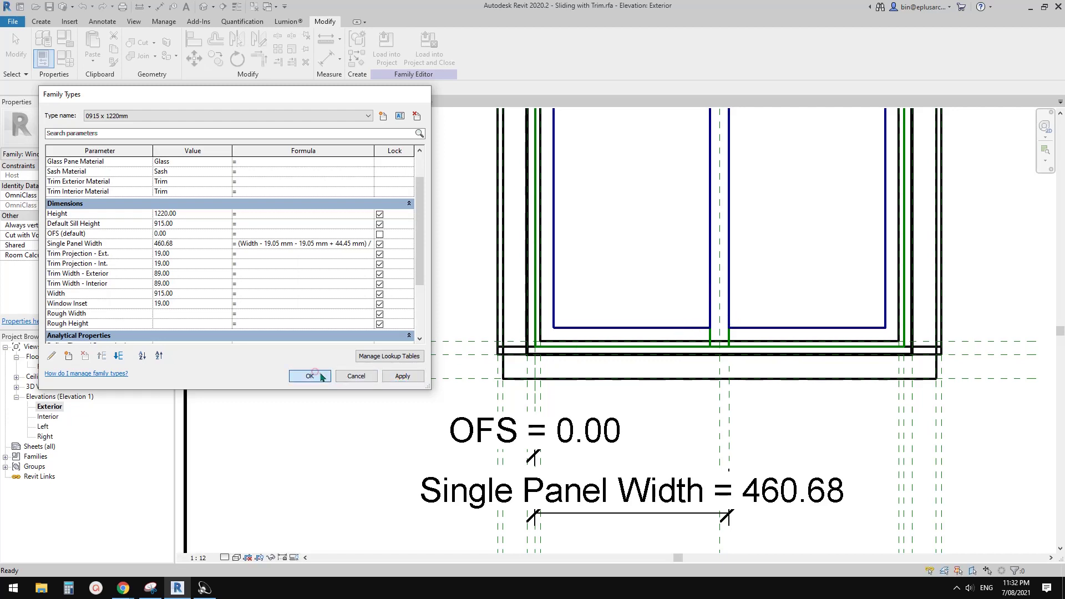
- Open the 3D view of the window and set its view scale to 1:20
click(203, 8)
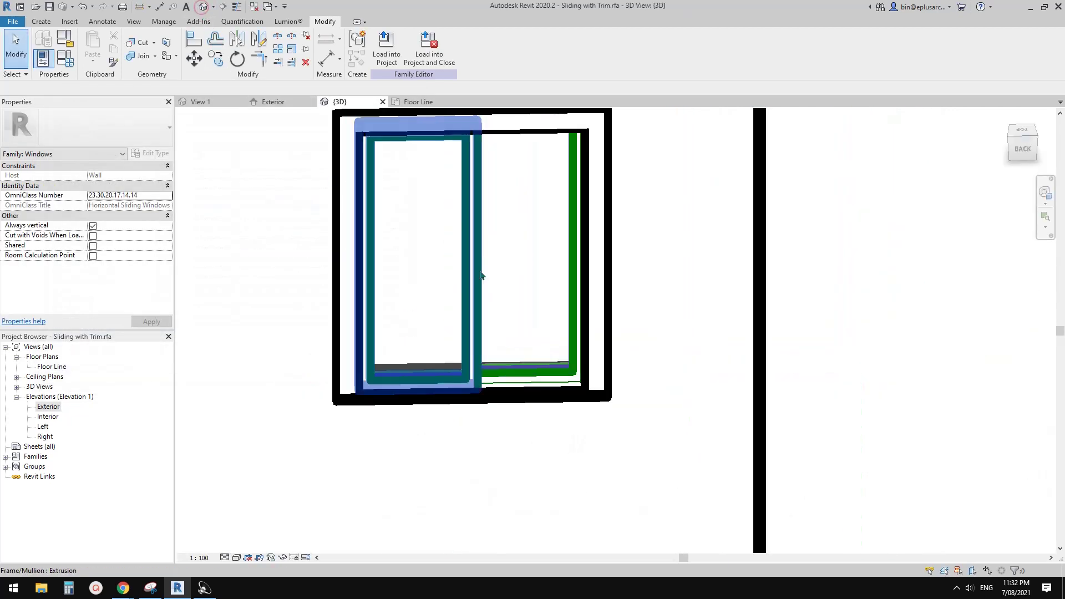
scroll(513, 354, up, 5)
shift+middle_drag(354, 332, 431, 357)
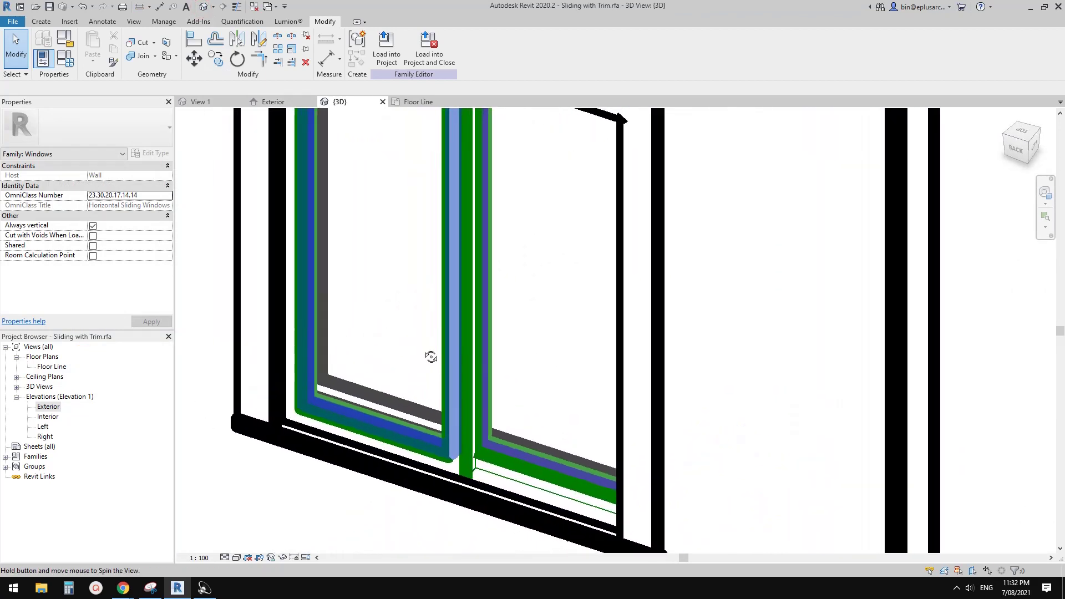
click(207, 562)
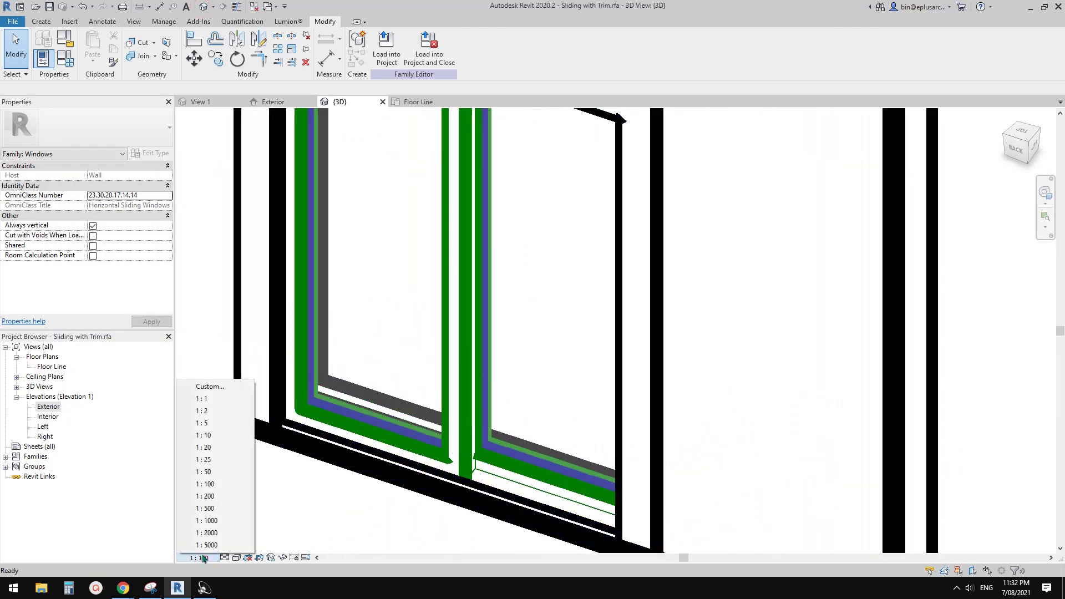
click(212, 447)
scroll(388, 428, down, 6)
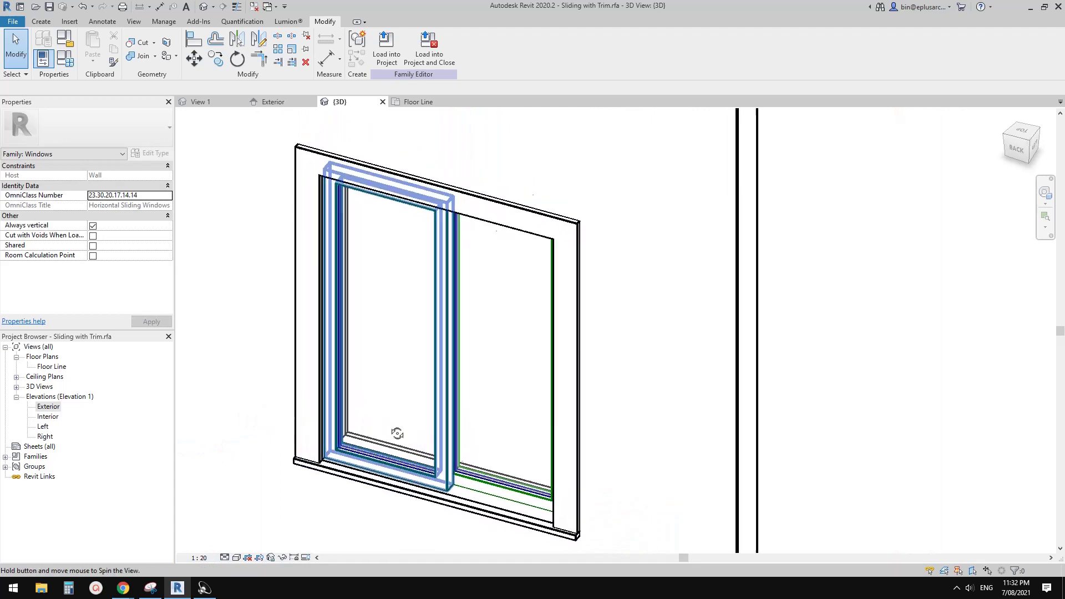
- Set the window's 3D view to the Shaded visual style
key(s)
key(d)
mouse_move(369, 458)
shift+middle_down()
mouse_move(381, 456)
mouse_move(347, 455)
shift+middle_up()
scroll(341, 455, up, 2)
middle_drag(290, 231, 395, 223)
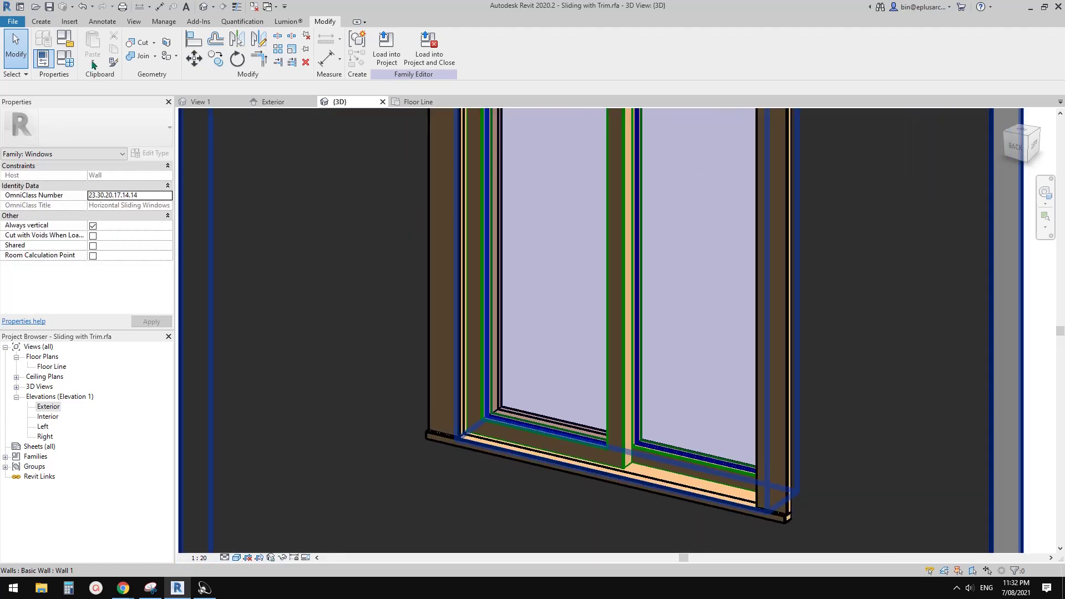
- Flex the sliding sash with OFS values of 100 and 200 in the family types, applying each, and close the dialog
click(67, 57)
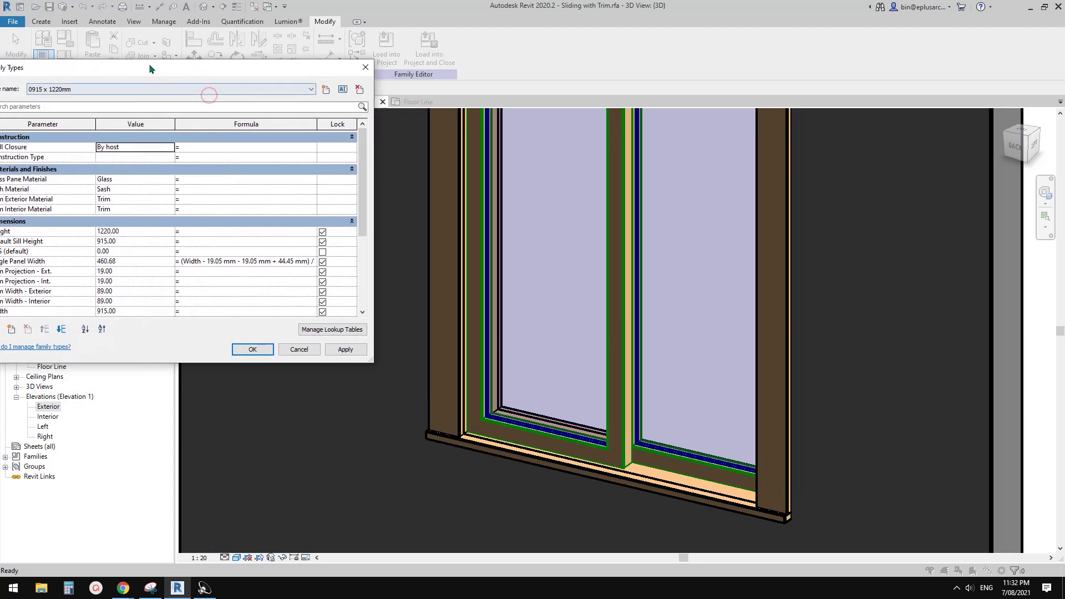
drag(209, 95, 182, 60)
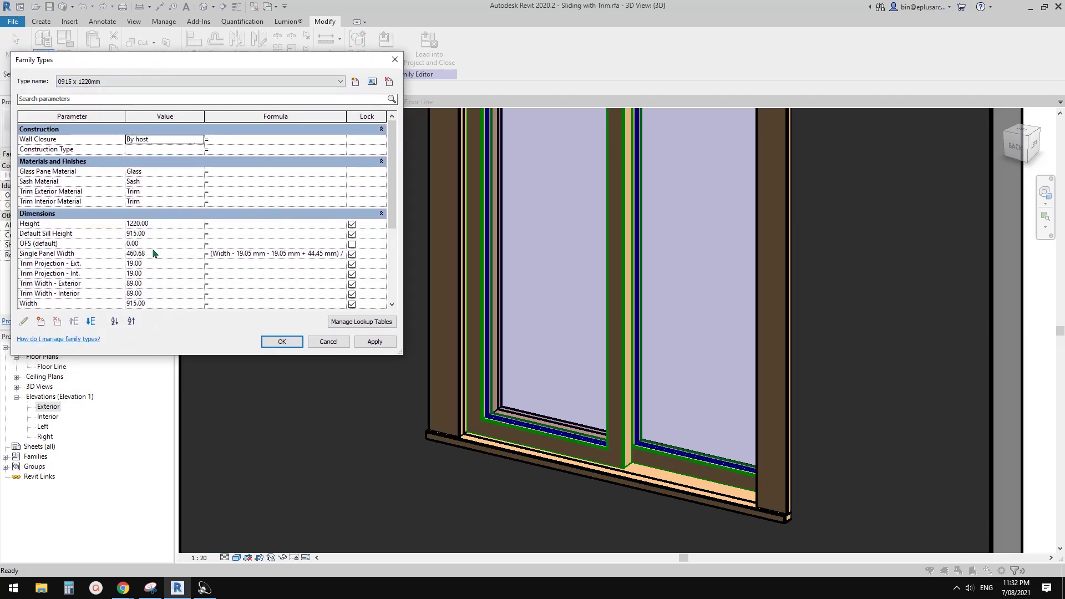
click(166, 244)
text(100)
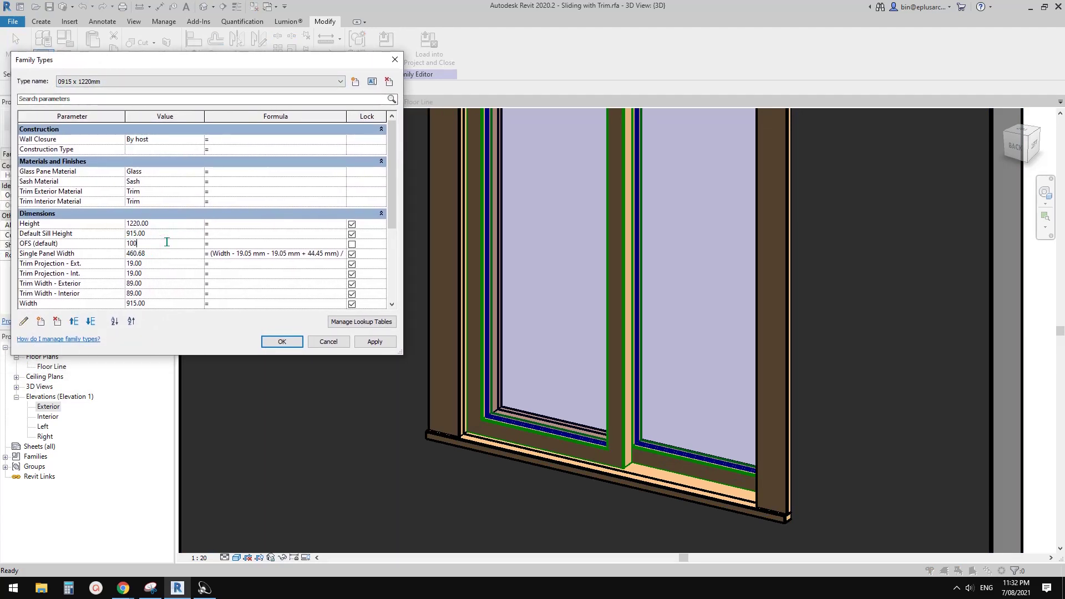
click(365, 340)
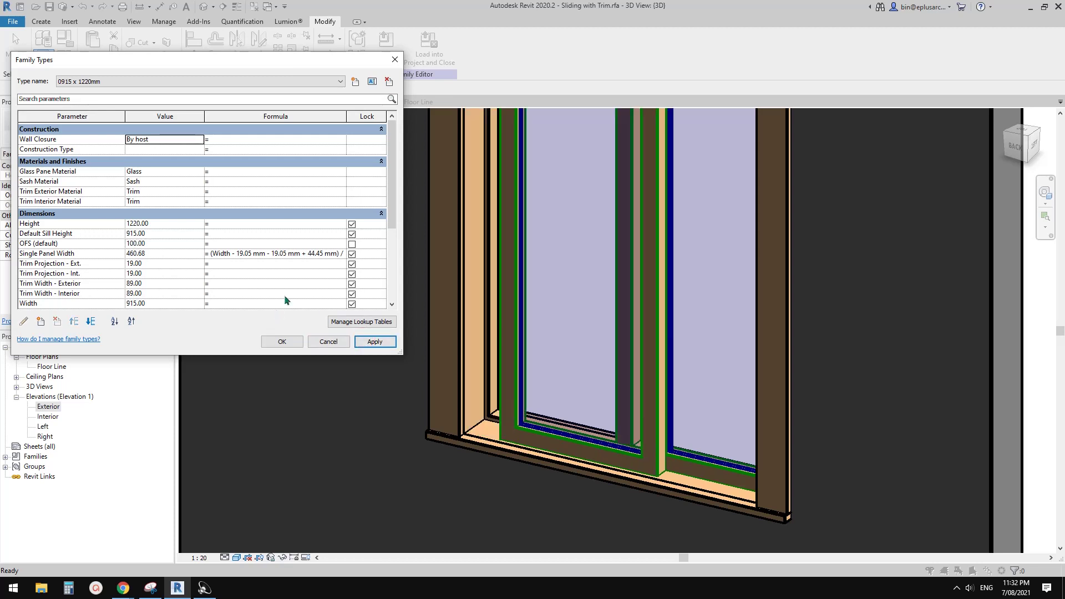
click(181, 243)
text(200)
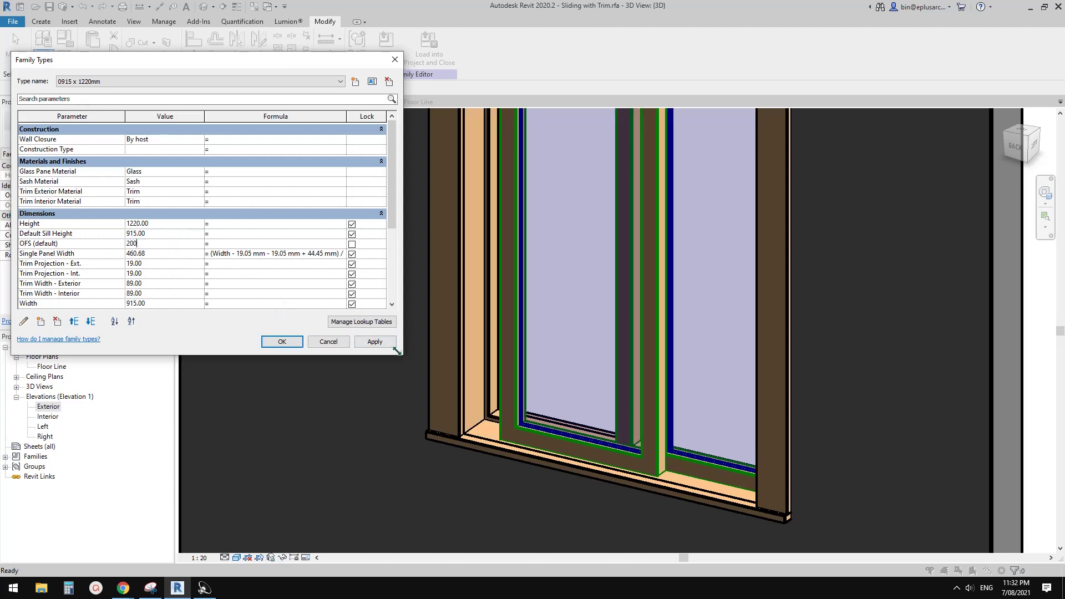
click(374, 342)
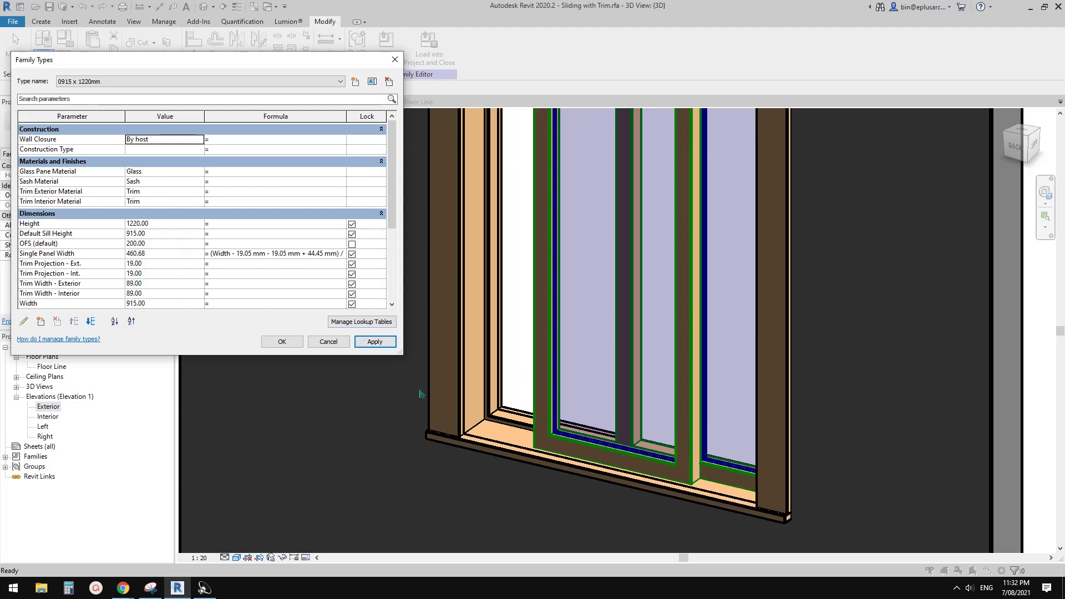
click(297, 343)
- Open the sketch of the fixed sash's glass extrusion for editing, working from the front side of the window
scroll(399, 355, down, 3)
shift+middle_drag(583, 381, 385, 387)
scroll(385, 387, up, 4)
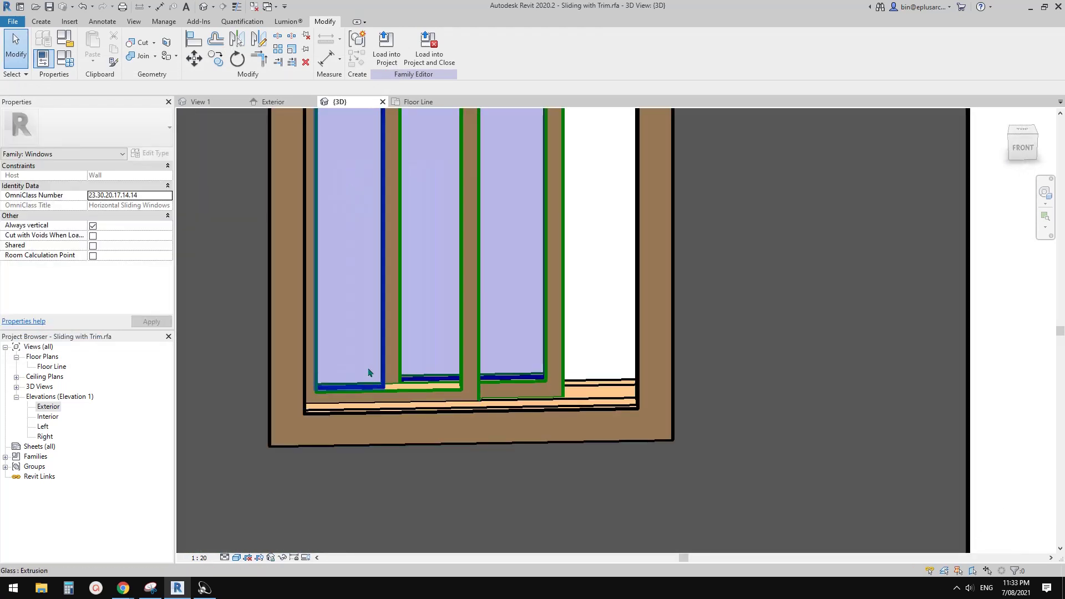
click(369, 372)
shift+middle_drag(369, 373, 399, 409)
shift+middle_drag(404, 360, 409, 281)
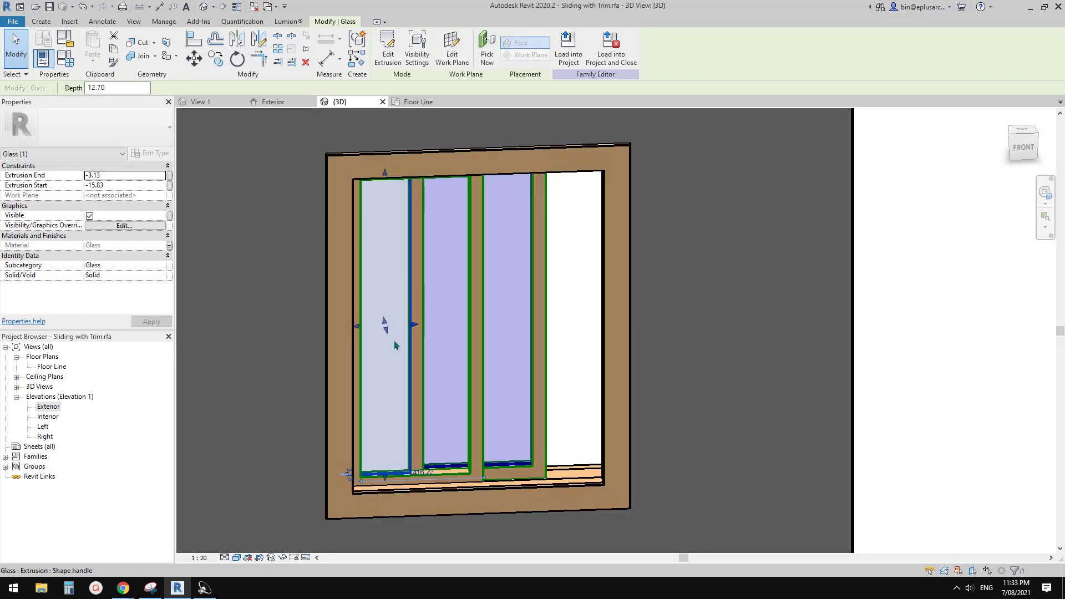
shift+middle_drag(395, 345, 364, 332)
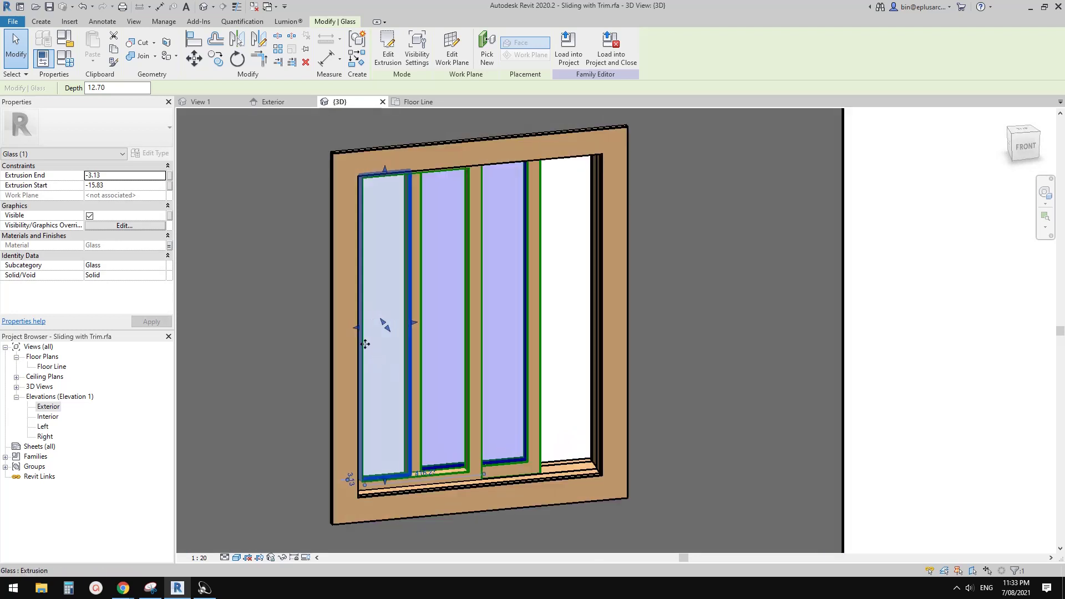
scroll(466, 356, up, 3)
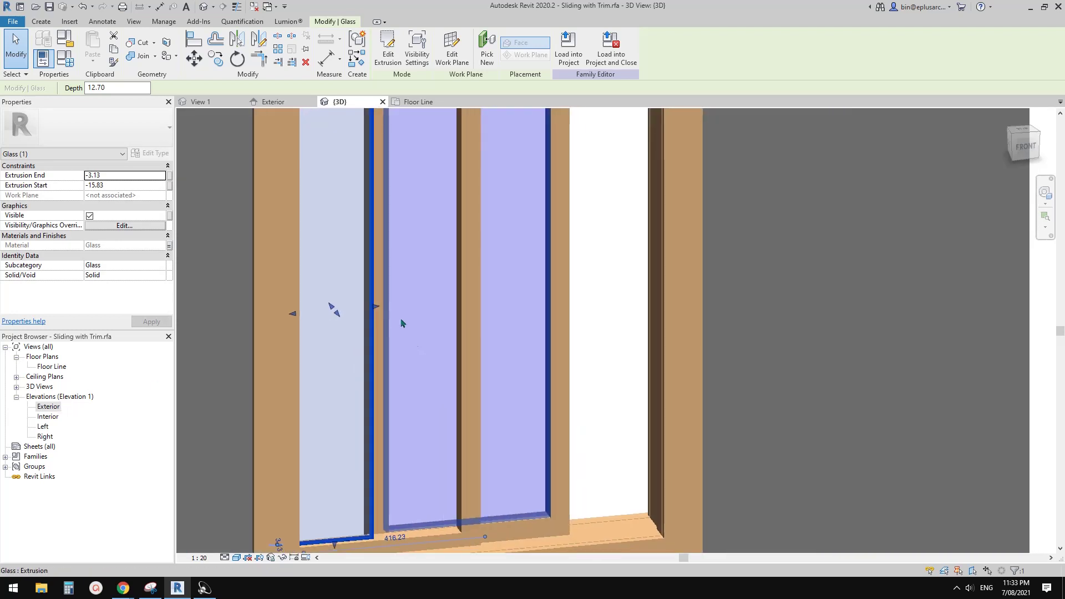
scroll(400, 316, down, 2)
middle_drag(385, 303, 420, 284)
click(389, 55)
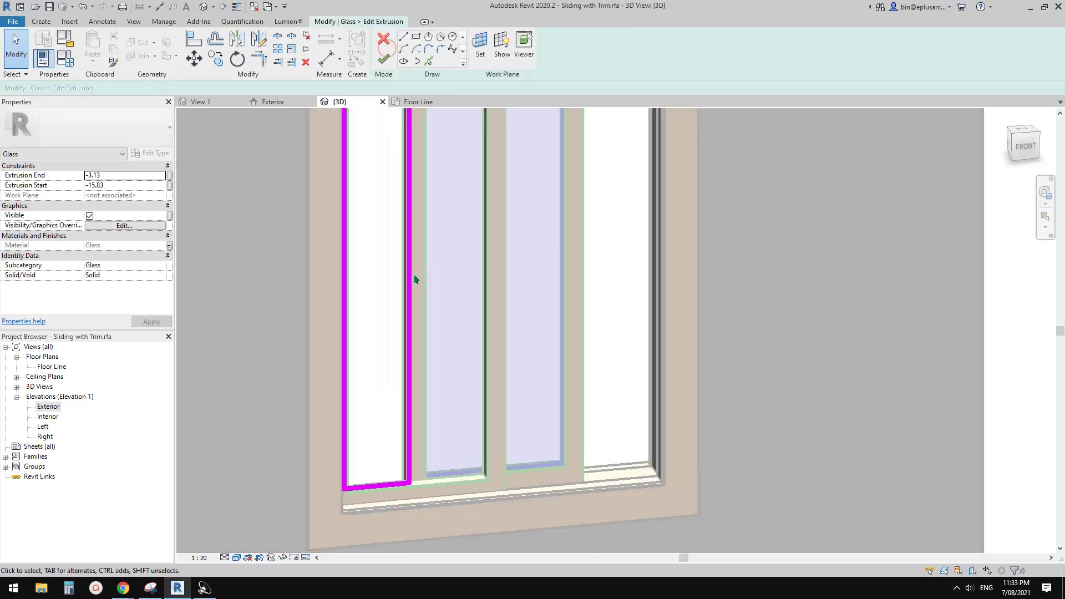
- Unlock the alignment constraint on the glass sketch's vertical line nearest the sliding sash
click(409, 294)
click(403, 337)
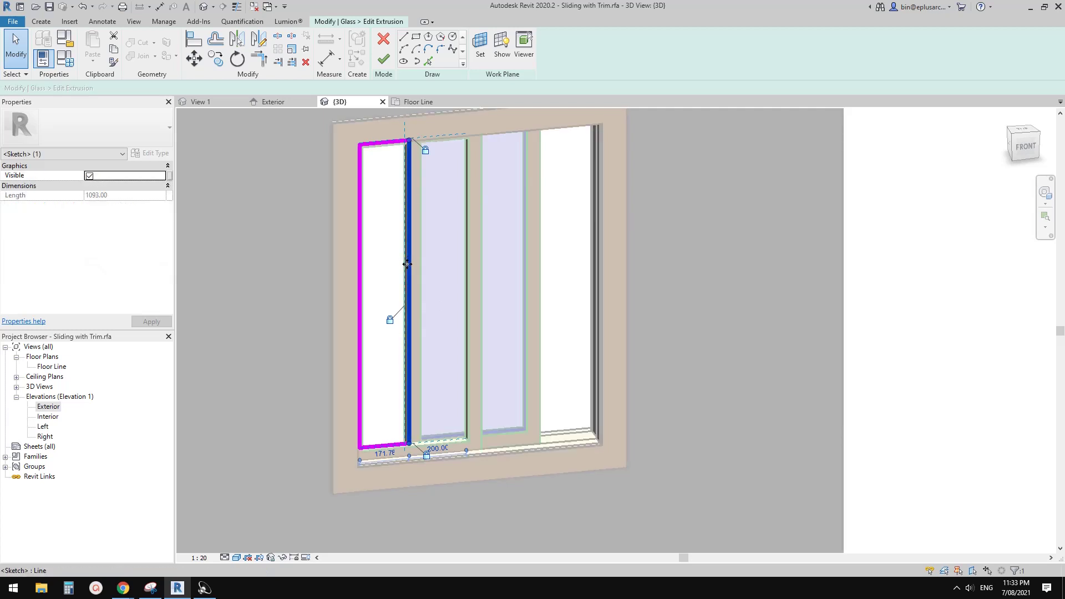
scroll(422, 314, up, 1)
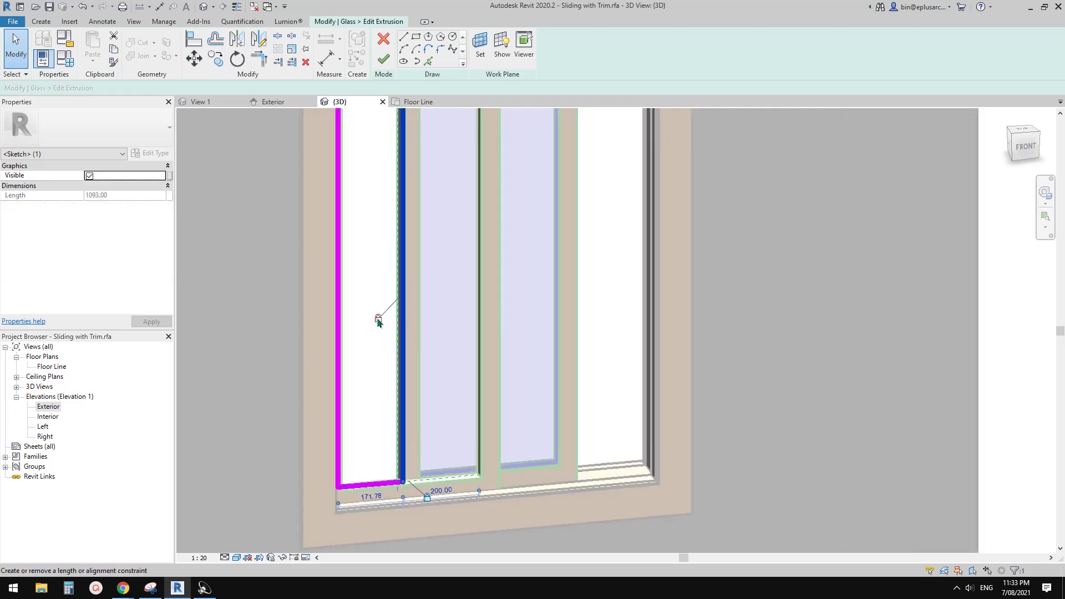
scroll(444, 348, down, 2)
- Align the unlocked glass sketch line to the inner edge of the fixed sash frame, lock it, and finish the sketch
key(a)
key(l)
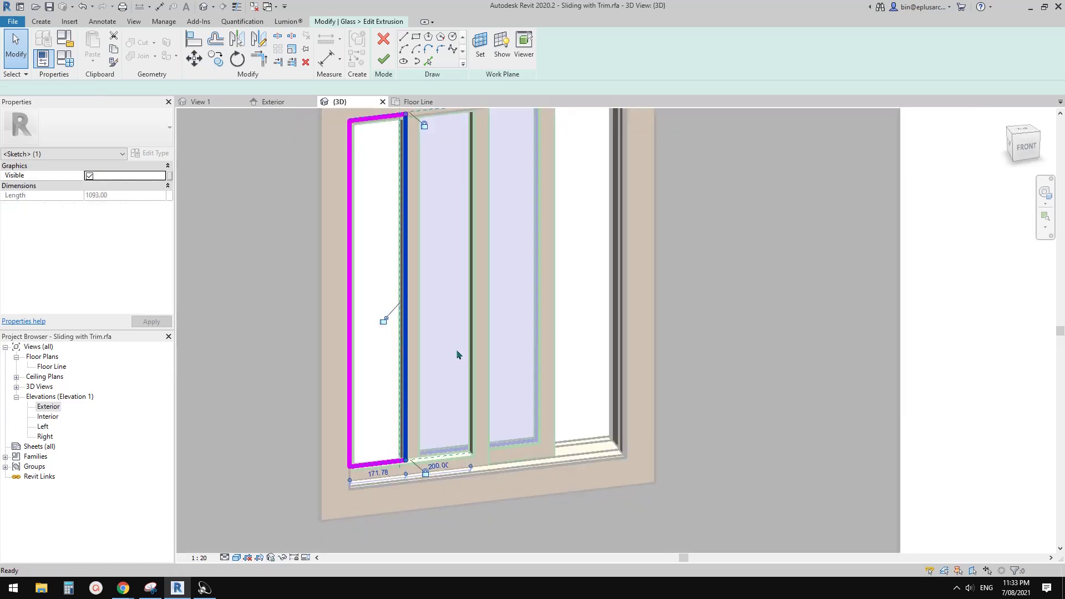
scroll(456, 356, up, 3)
shift+middle_drag(470, 376, 482, 390)
key(Tab)
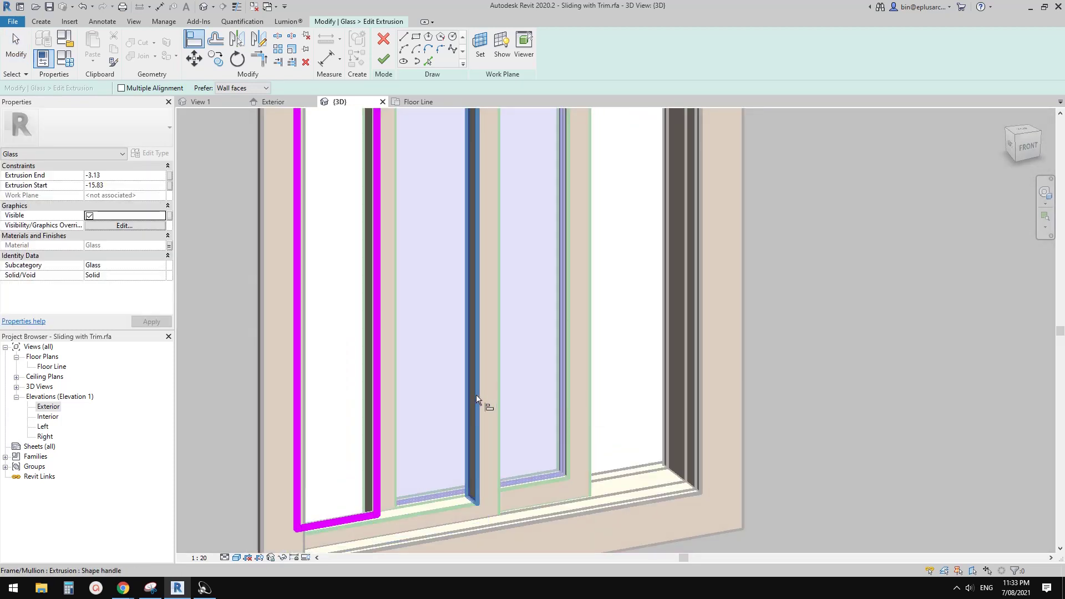
click(477, 394)
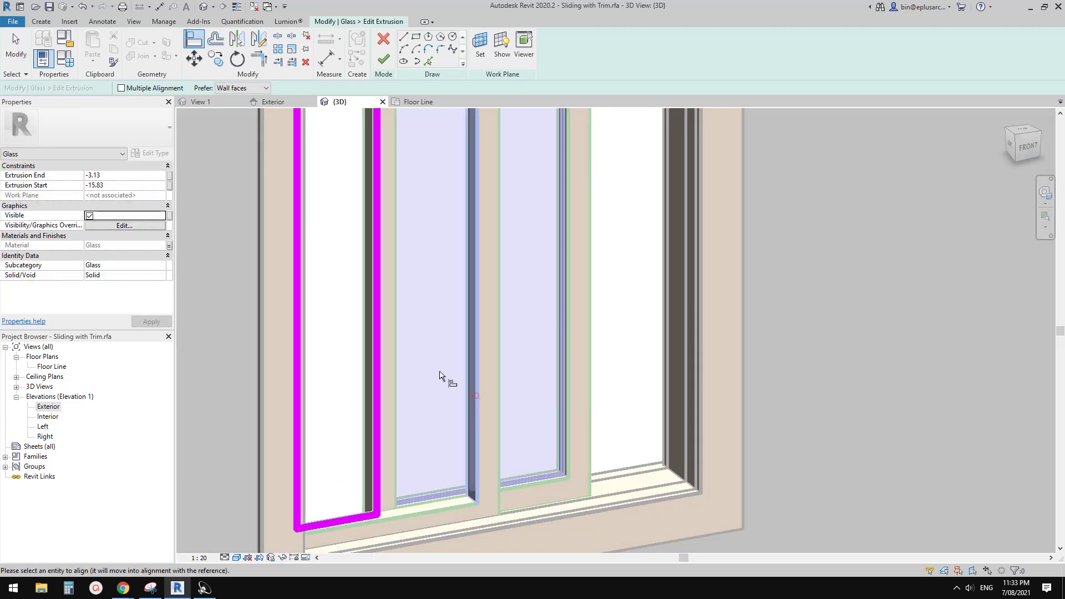
click(376, 313)
key(Escape)
key(Escape)
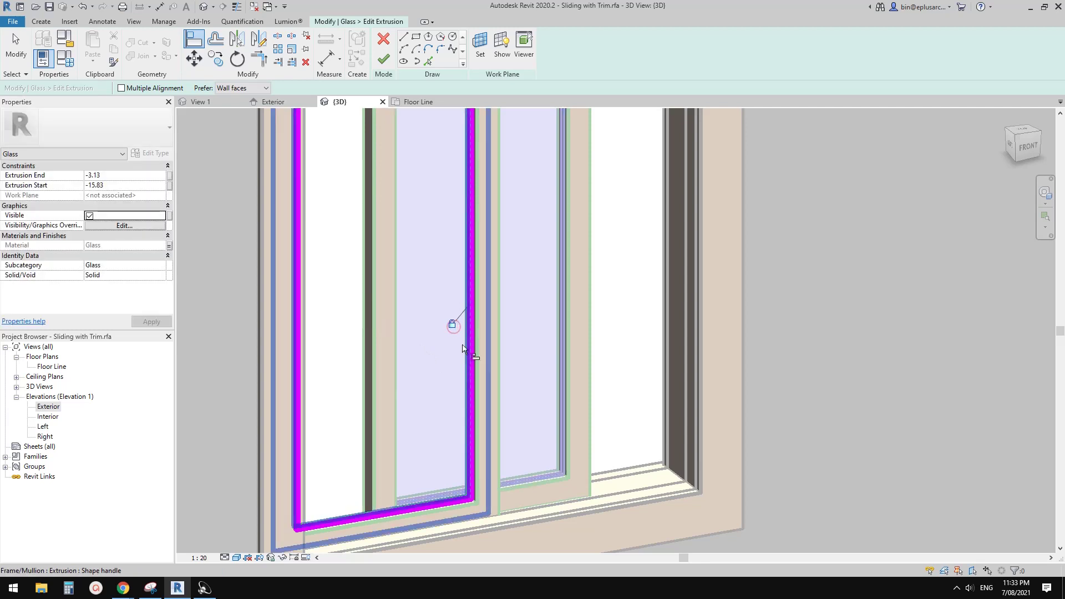
scroll(441, 294, down, 2)
click(384, 60)
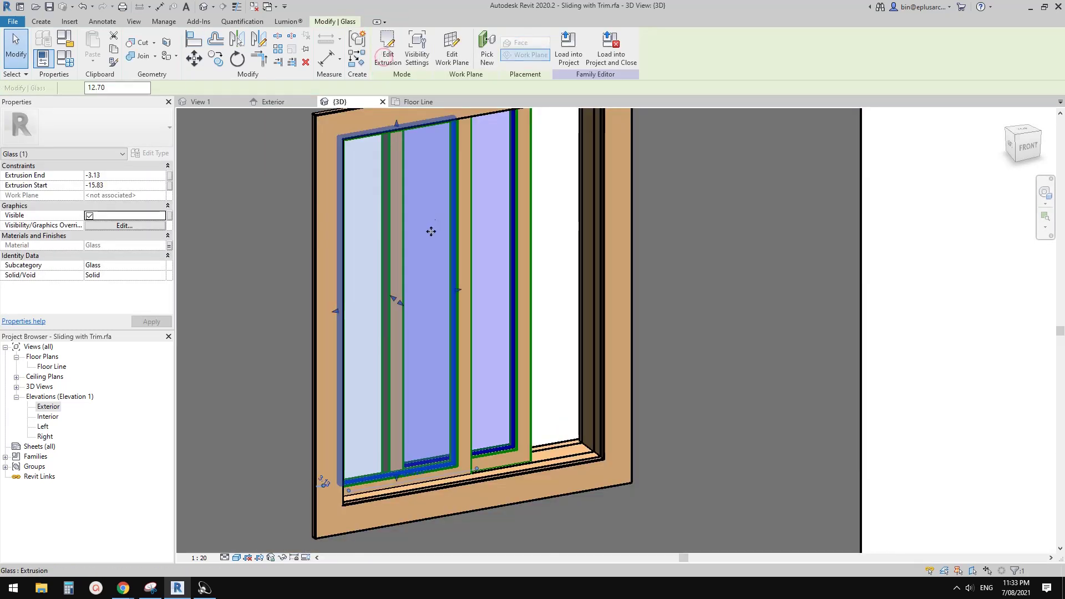
key(Escape)
- Set the OFS parameter to 0 in the family types and apply it with the back of the window in view
shift+middle_drag(430, 233, 577, 357)
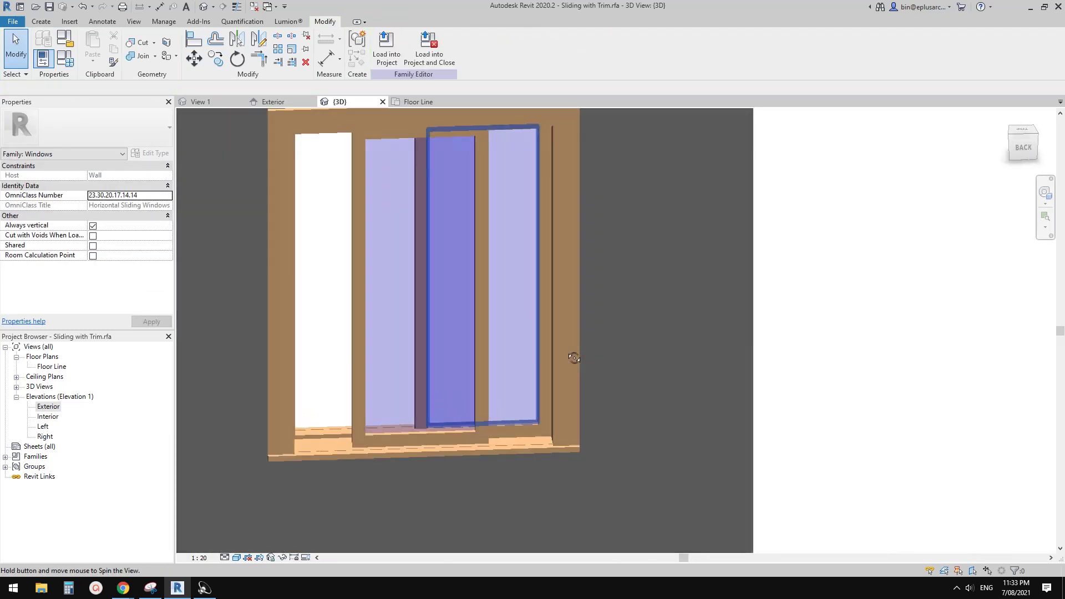
mouse_move(430, 370)
shift+middle_down()
mouse_move(428, 323)
mouse_move(438, 326)
mouse_move(381, 387)
mouse_move(428, 356)
shift+middle_up()
scroll(428, 356, down, 1)
shift+middle_drag(433, 285, 456, 330)
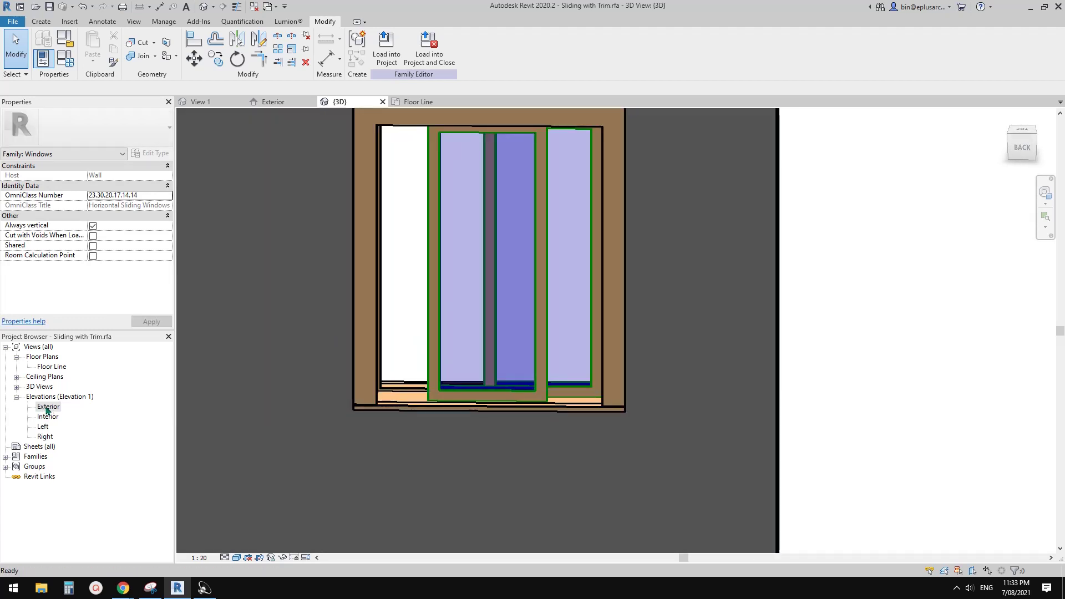
middle_drag(388, 333, 441, 352)
middle_drag(441, 352, 522, 370)
click(65, 58)
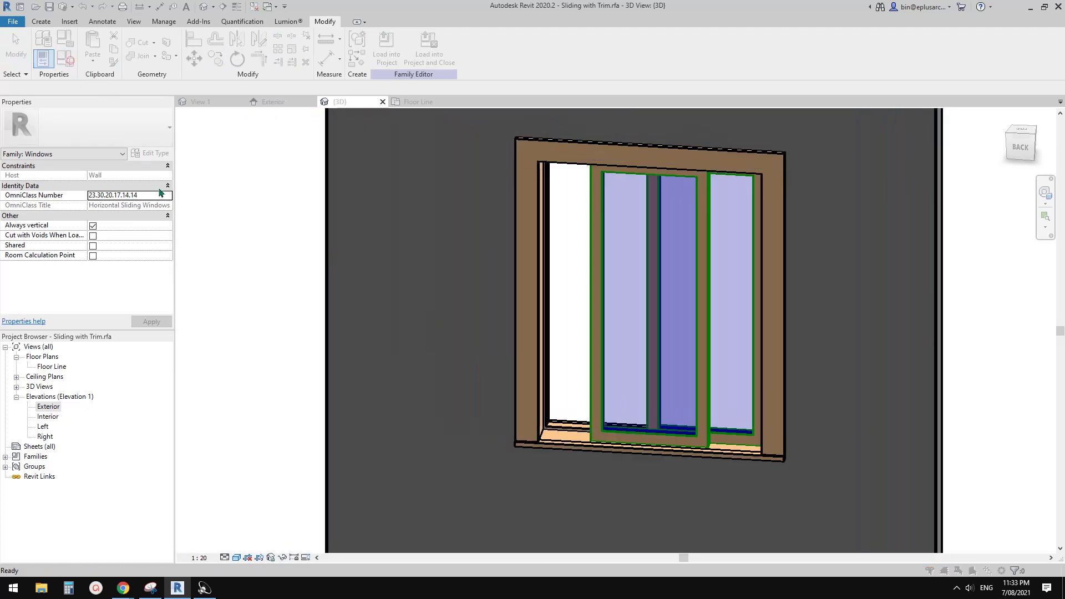
click(162, 245)
text(0)
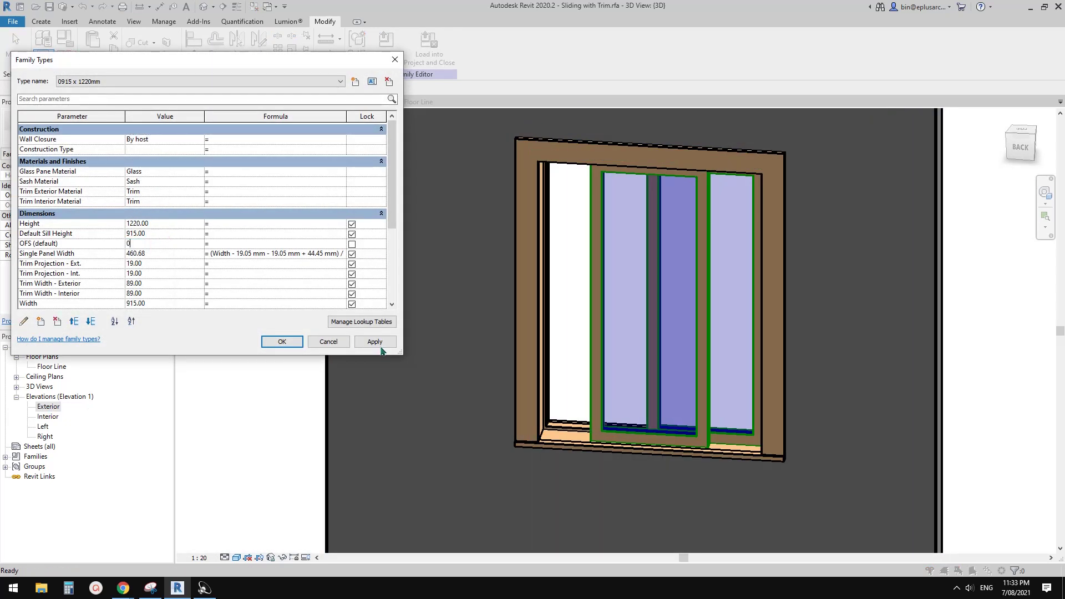
click(375, 341)
- Flex the sliding sash with OFS values of 100 and 400, applying each one
click(169, 243)
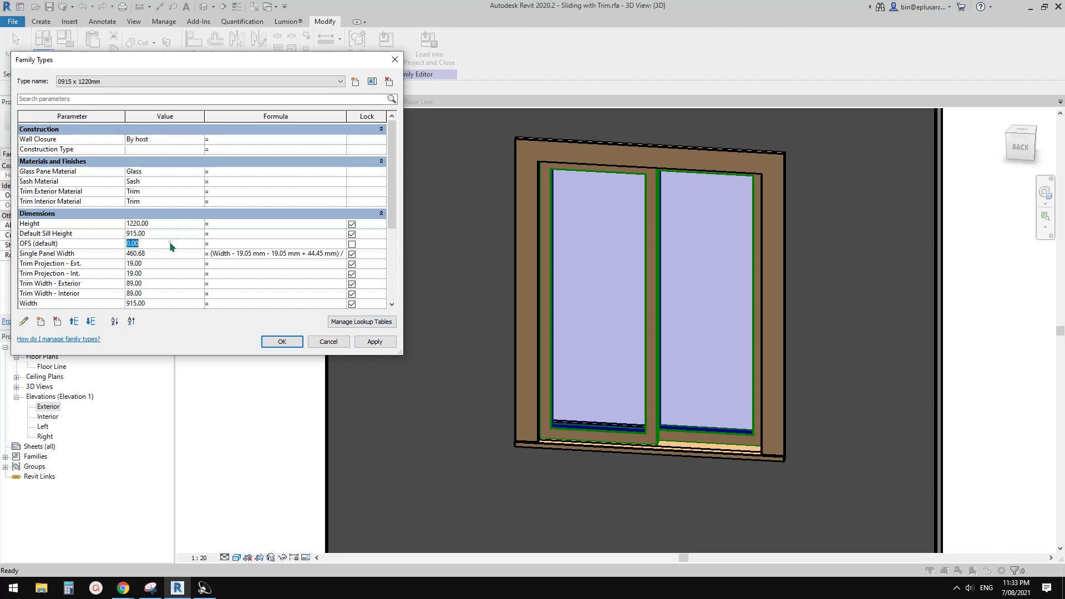
text(100)
click(374, 341)
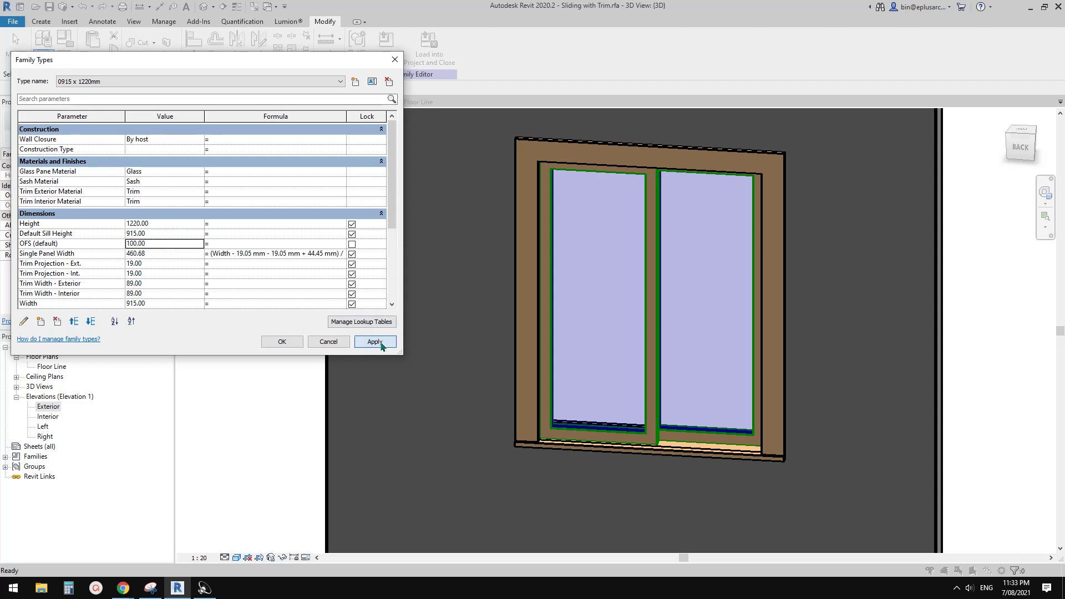
click(168, 244)
text(400)
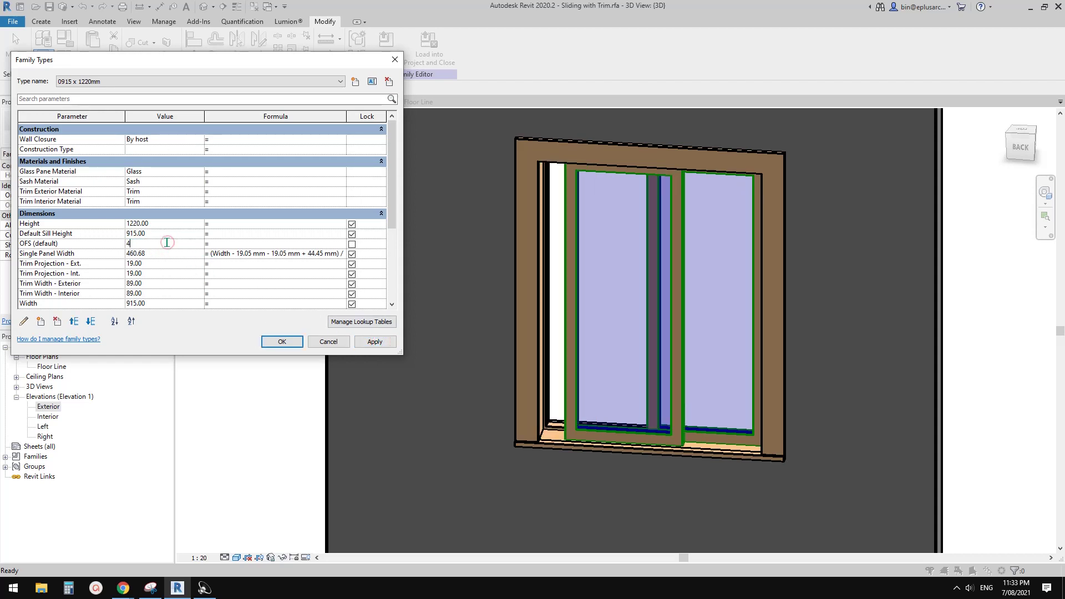
click(372, 342)
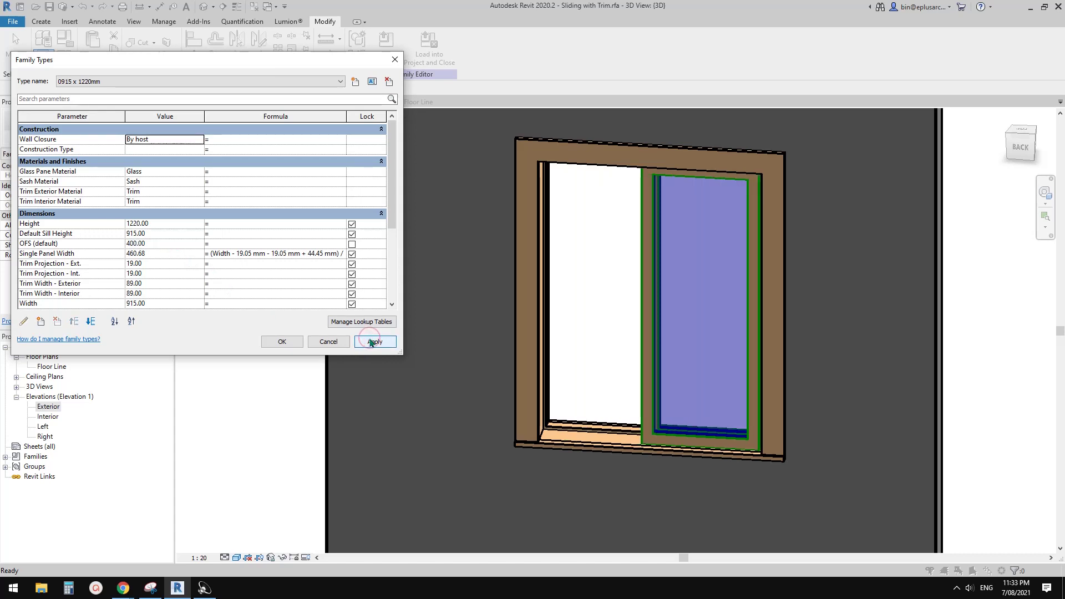
- Try an OFS value of 600 for the sliding sash and apply it, accepting the warnings
click(171, 248)
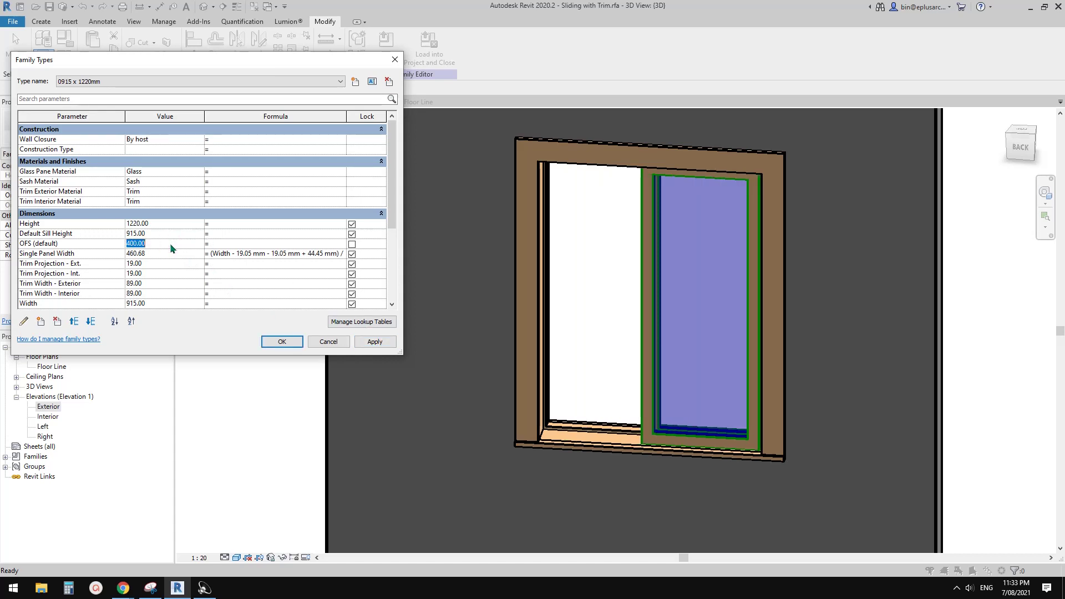
text(600)
click(370, 342)
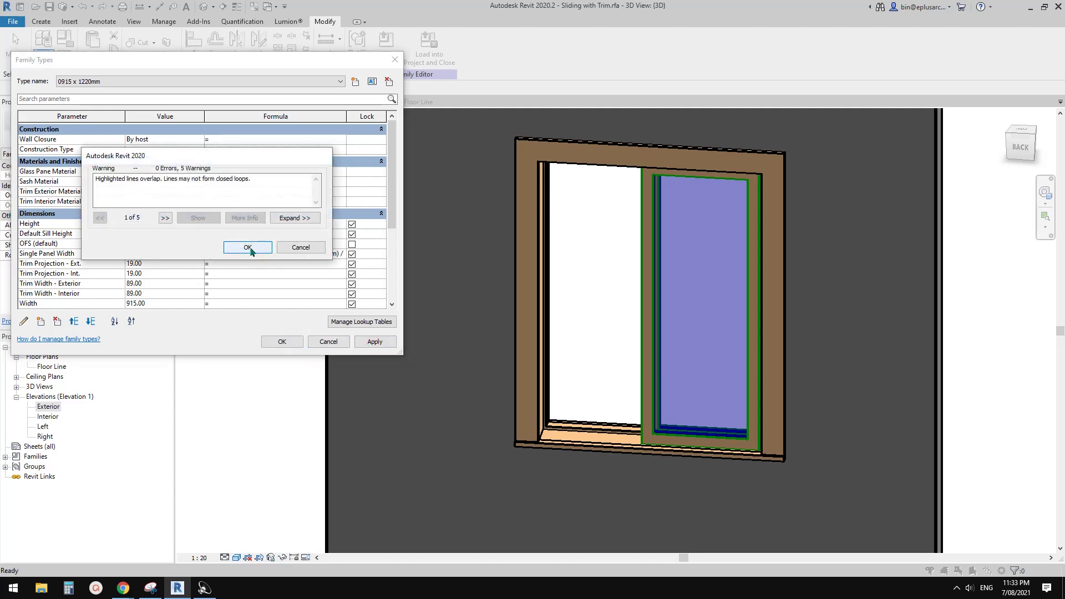
click(250, 249)
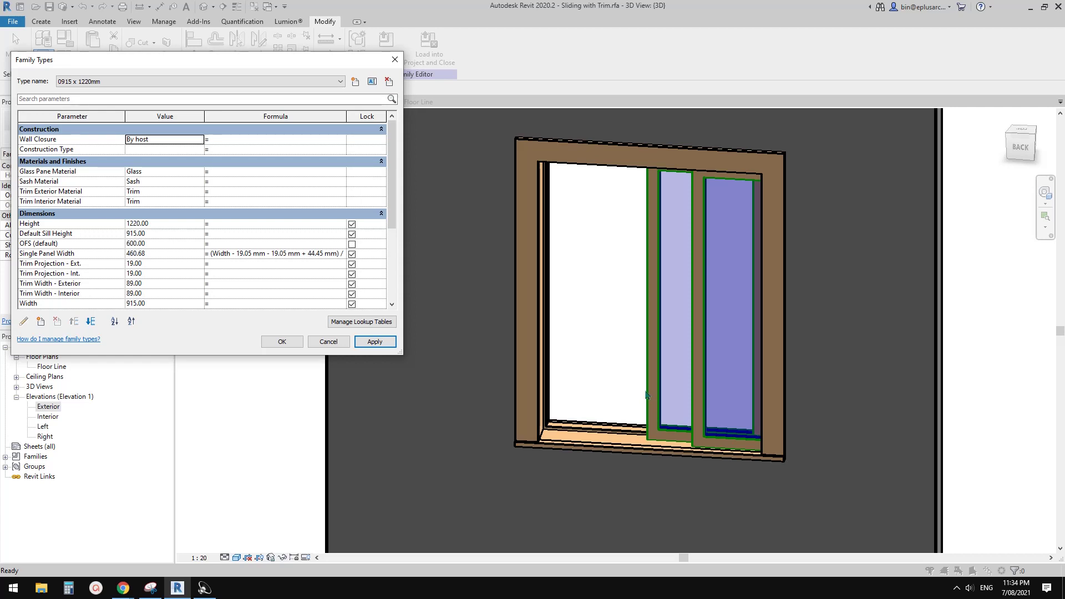
- Set the OFS parameter back to 0, apply it, and close the family types
click(169, 244)
text(0)
click(374, 342)
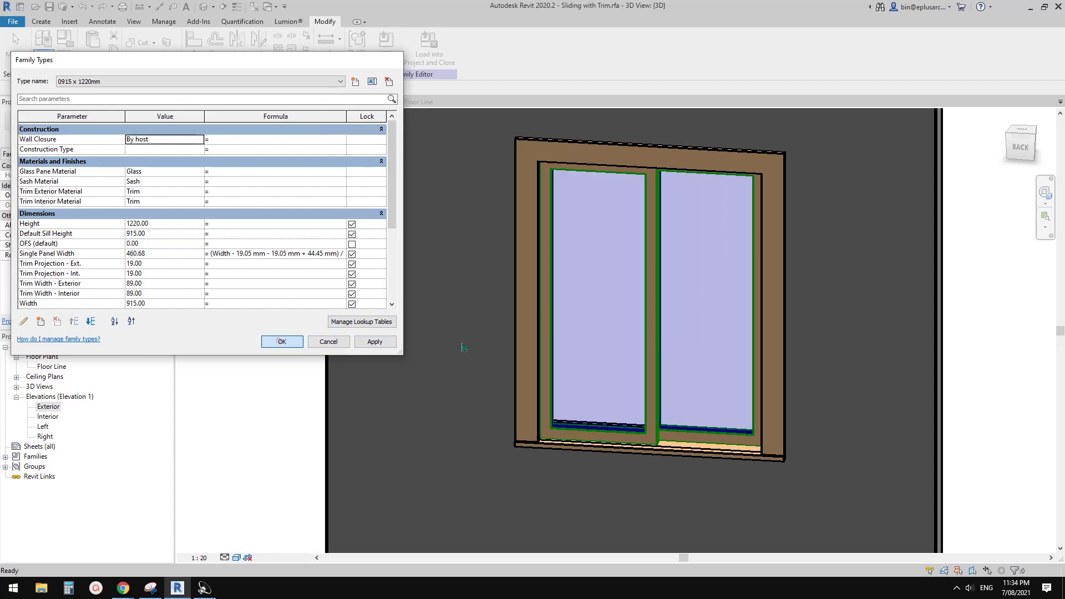
key(Return)
- Add a length family parameter named OFS2 as an instance parameter grouped under Dimensions
scroll(577, 368, up, 4)
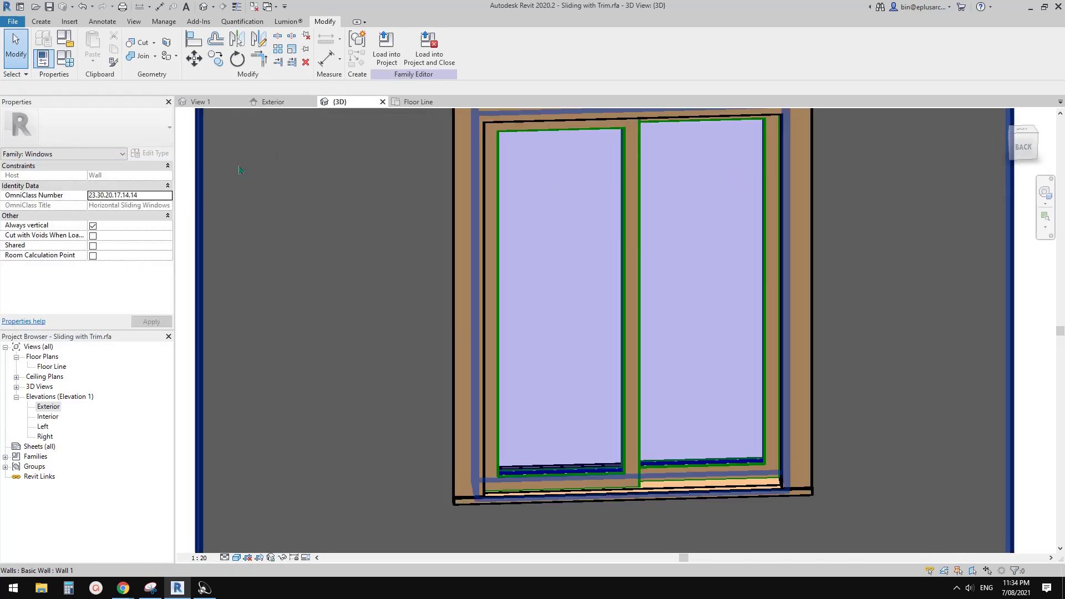
click(65, 57)
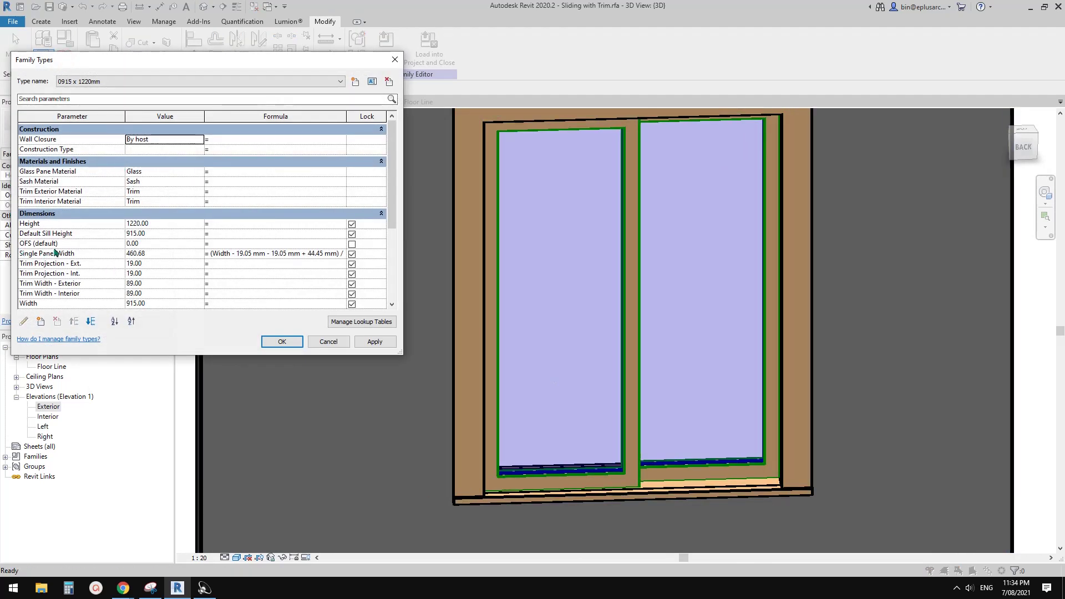
click(42, 322)
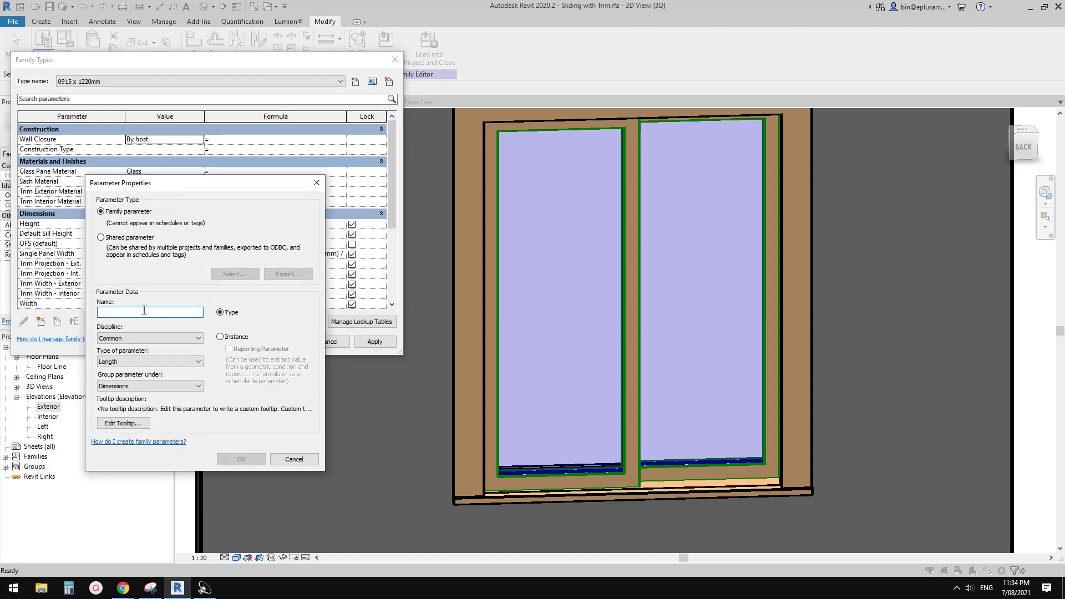
text(ofs)
key(BackSpace)
text(OFS2)
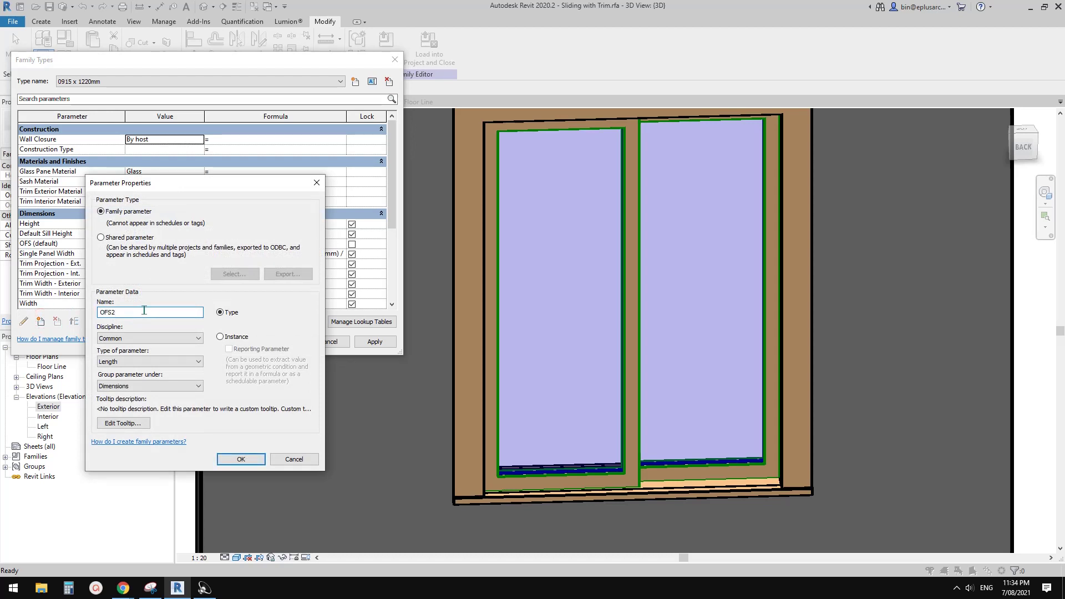
click(227, 337)
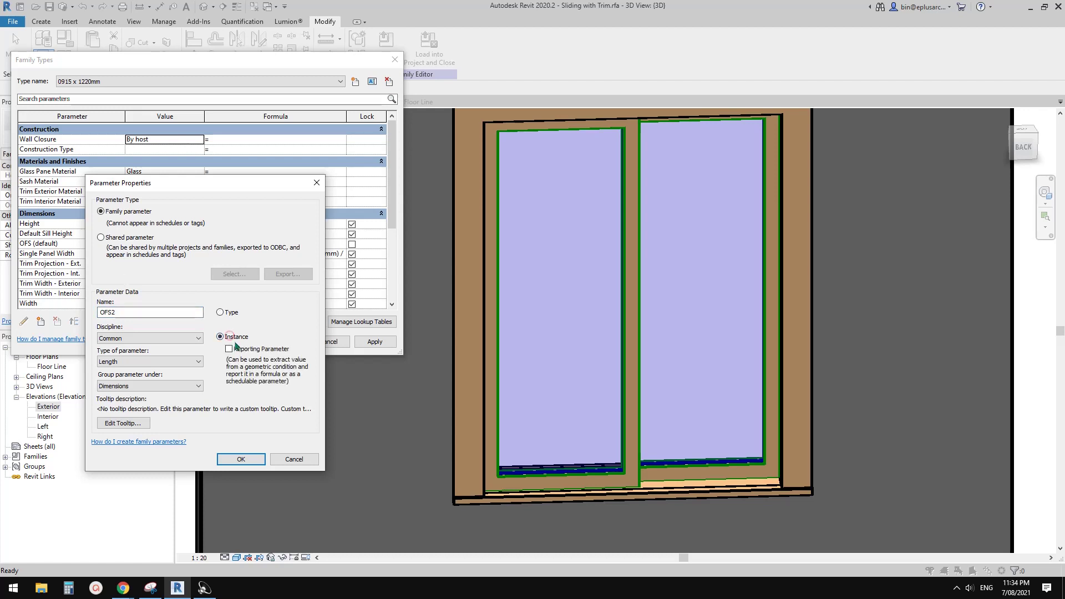
click(241, 458)
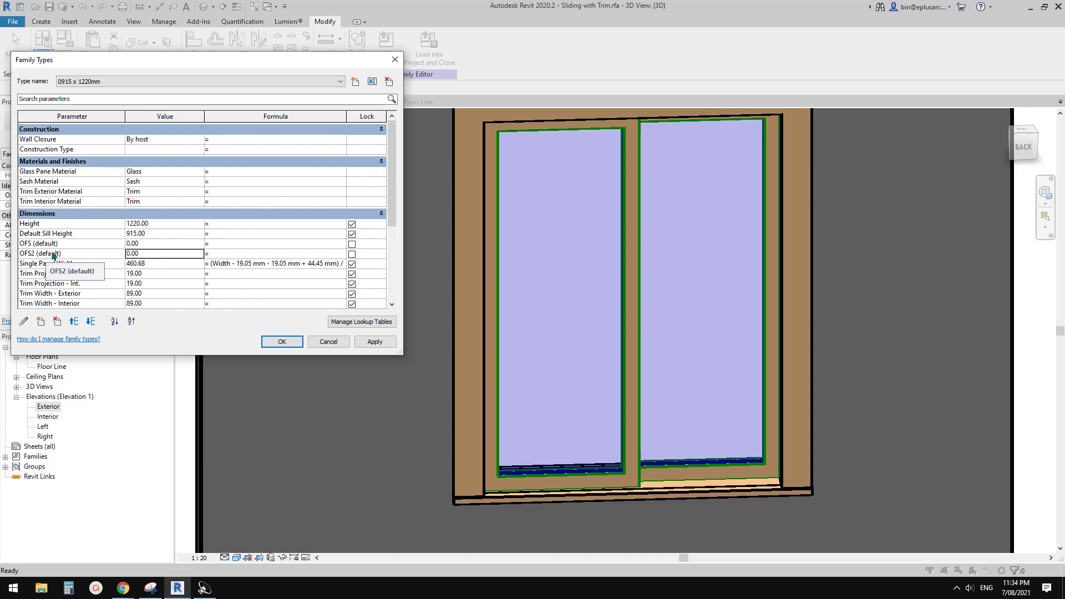
- Give OFS2 the formula if(OFS > Single Panel Width - 44.45, OFS, Single Panel Width - 44.45) and accept the family types
click(227, 254)
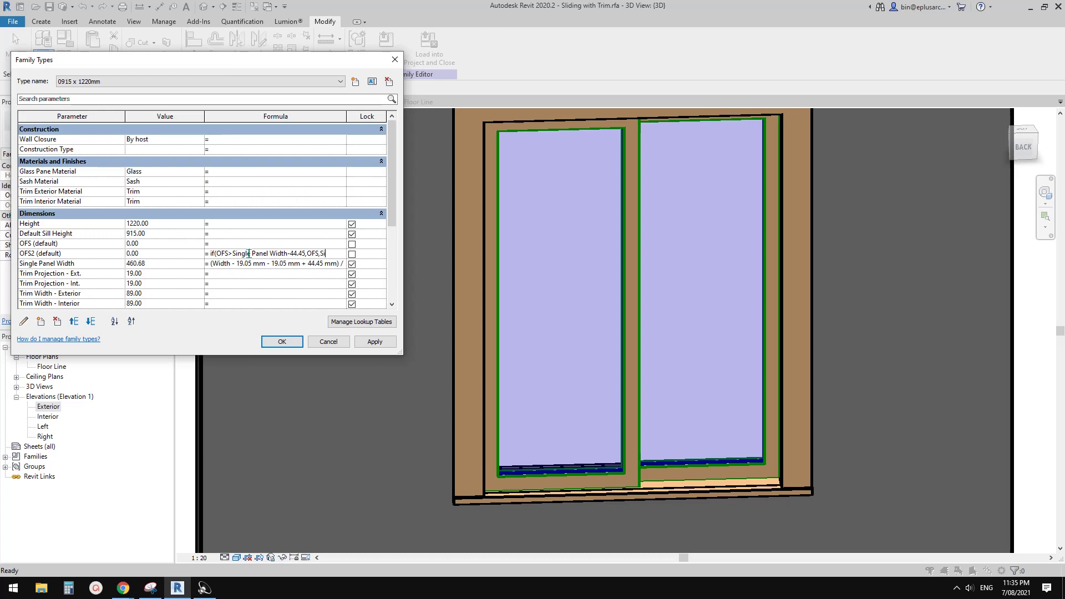
text(anel Width)
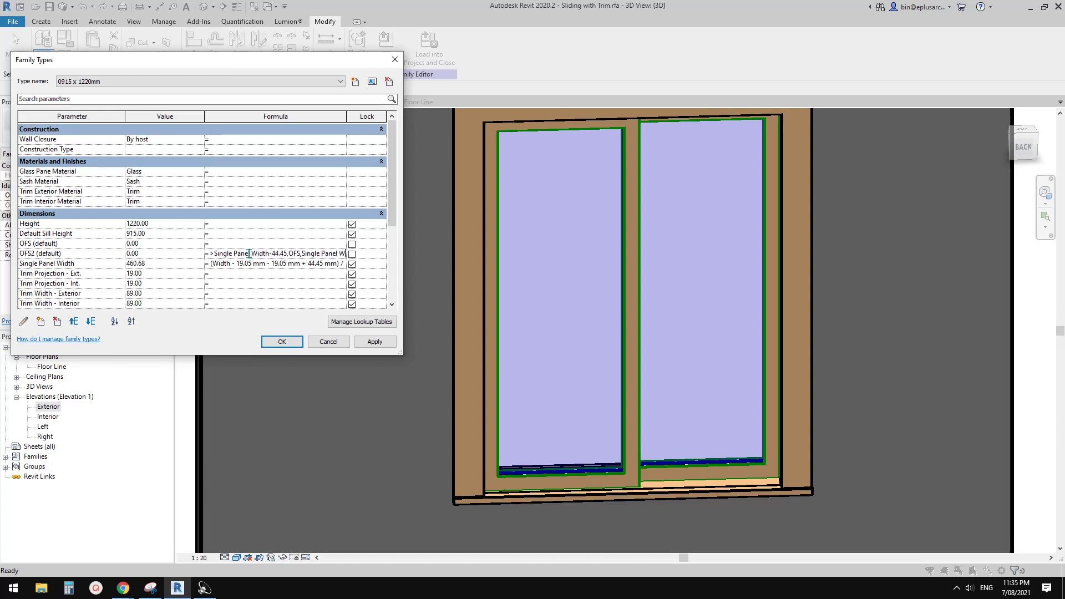
text( -44.45))
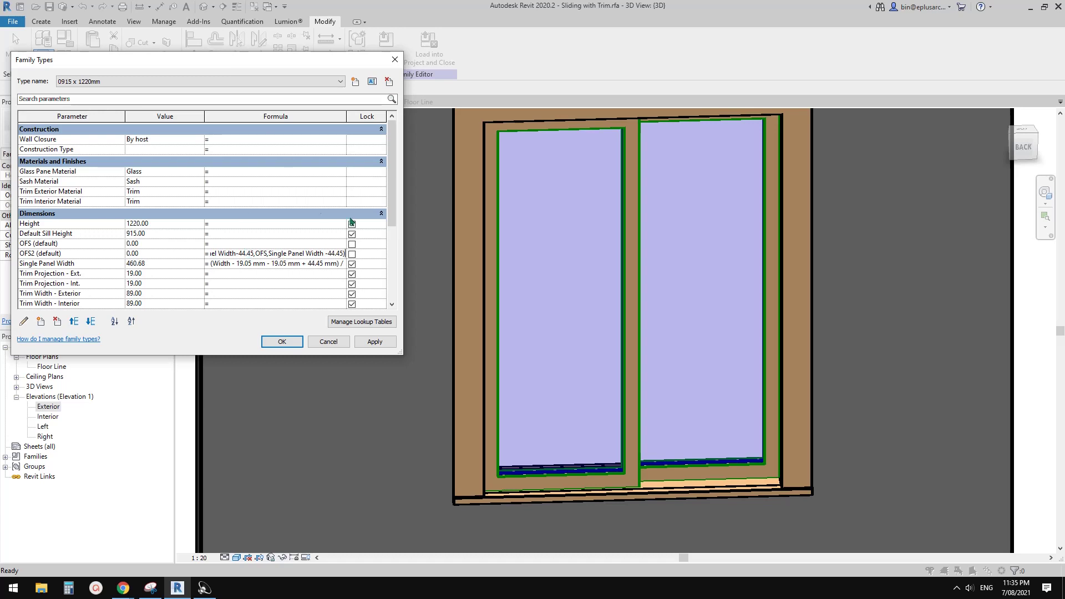
click(287, 343)
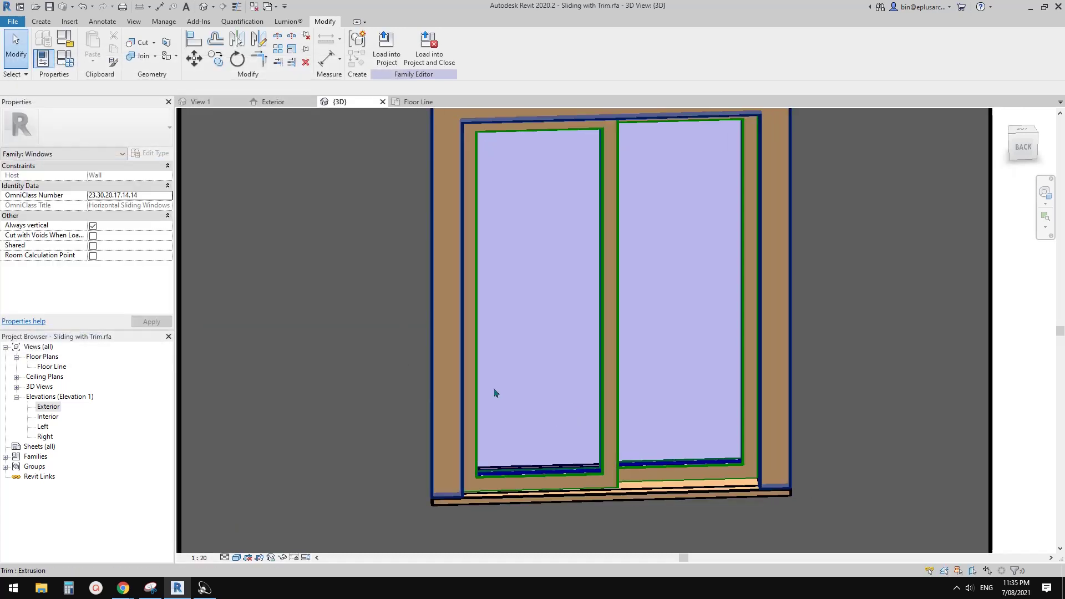
scroll(516, 419, up, 3)
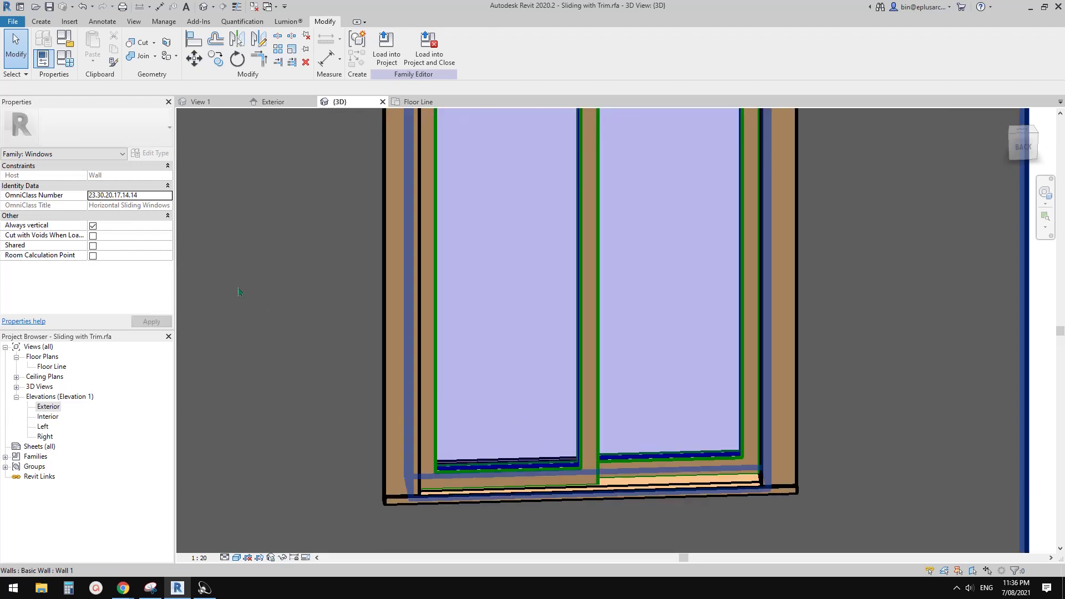
middle_drag(489, 445, 551, 450)
click(70, 55)
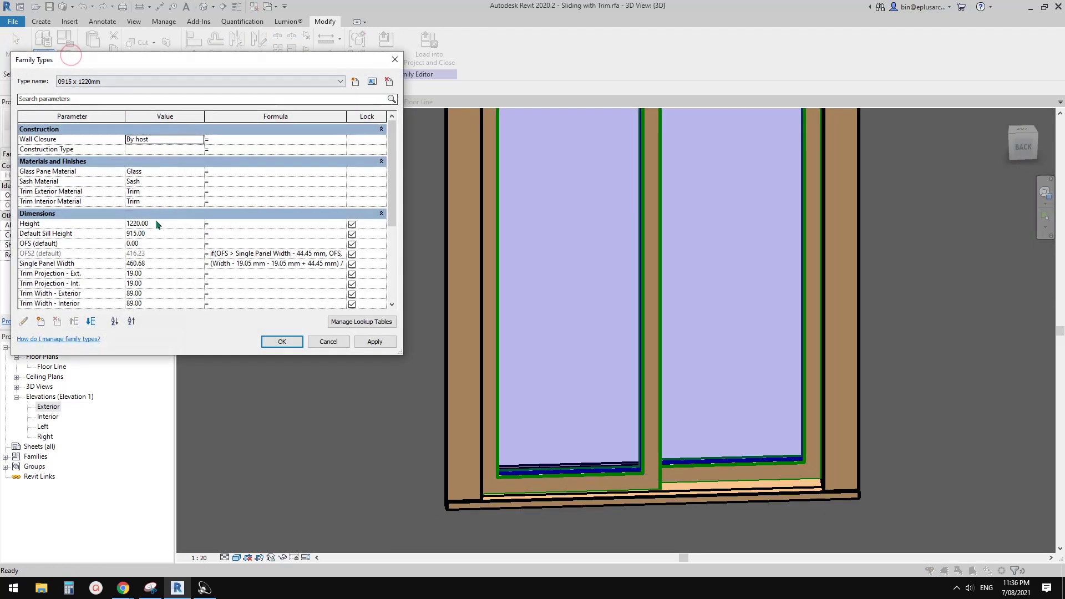
click(155, 243)
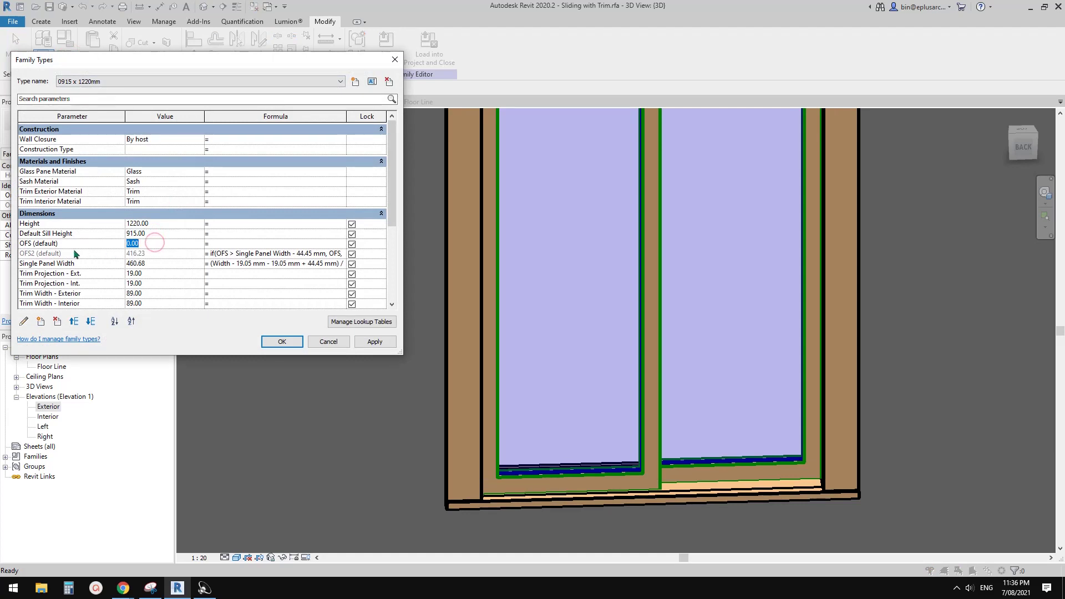
click(282, 341)
- In the Exterior elevation, change the label of the sliding sash's OFS dimension to OFS2
double_click(48, 407)
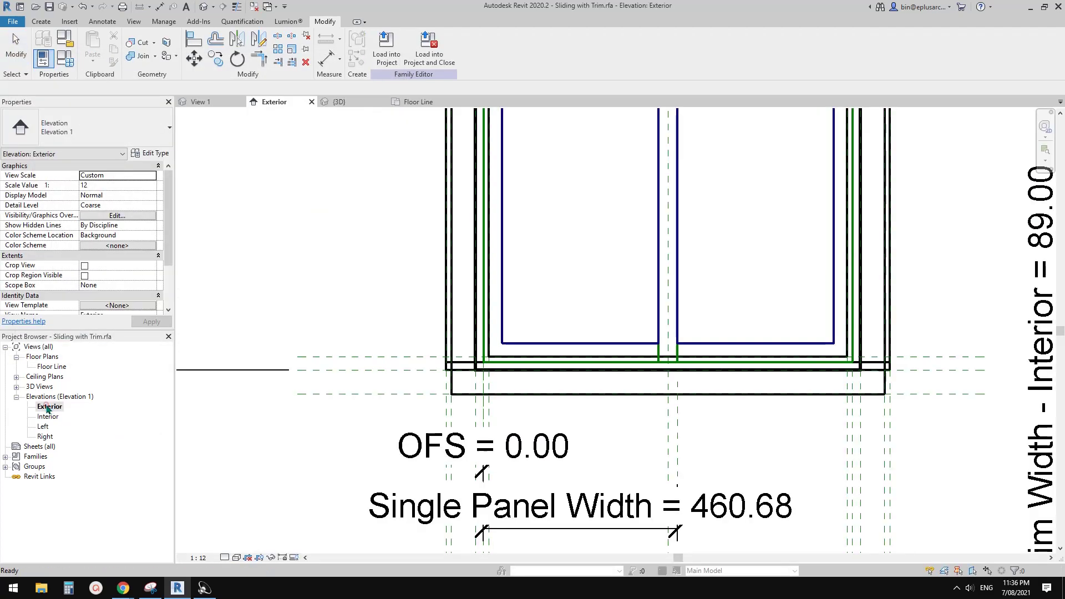
scroll(424, 320, down, 1)
click(424, 321)
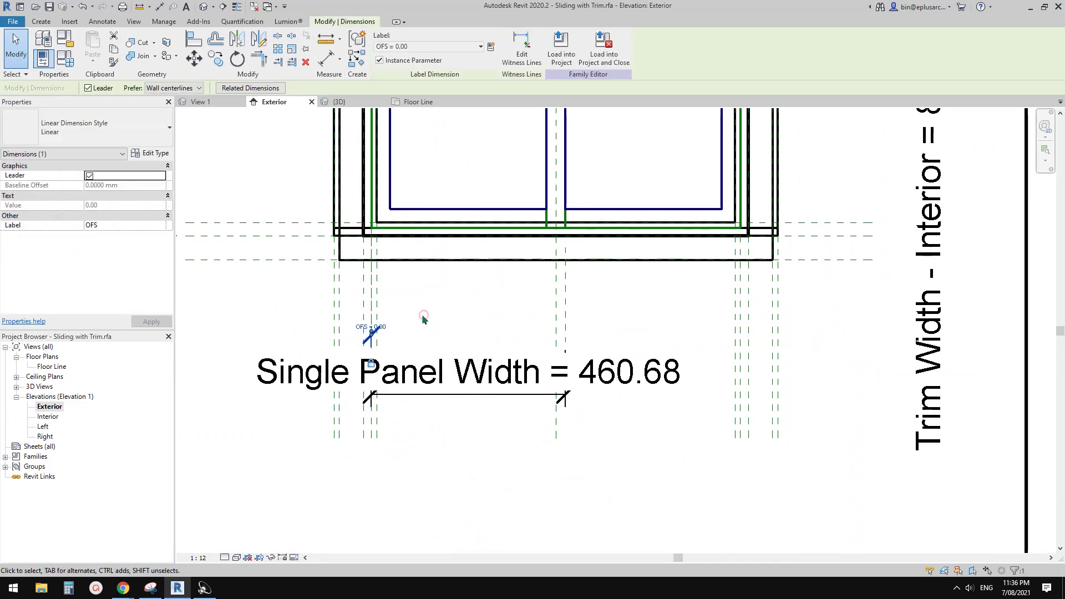
click(405, 48)
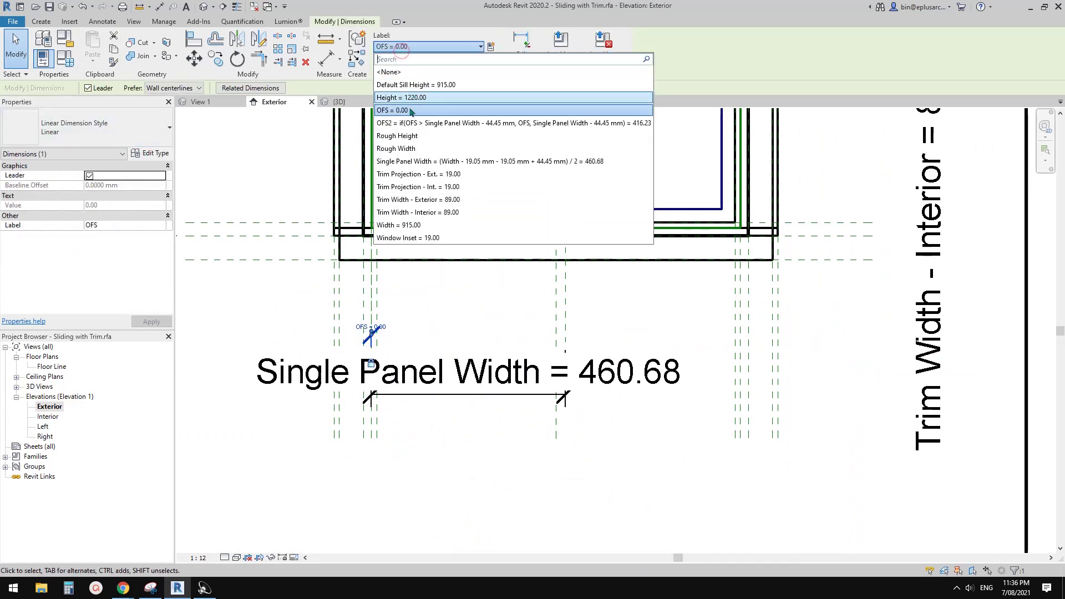
click(406, 123)
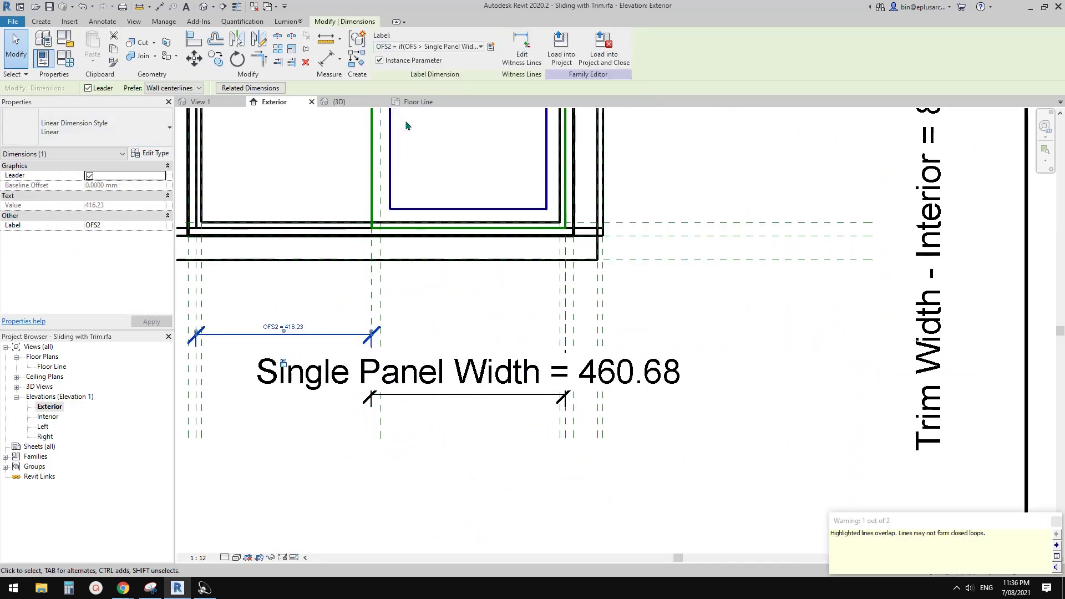
middle_drag(543, 279, 520, 316)
click(454, 467)
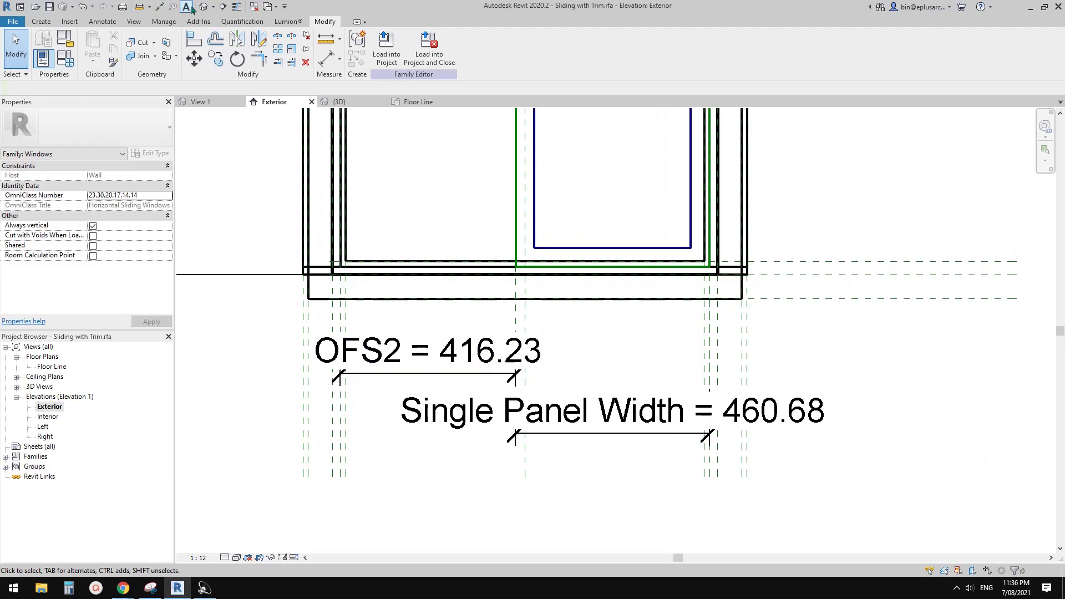
- Change the comparison in the OFS2 formula to OFS < Single Panel Width - 44.45 mm and apply it with the 3D view showing
click(338, 101)
shift+middle_drag(412, 242, 616, 329)
click(67, 59)
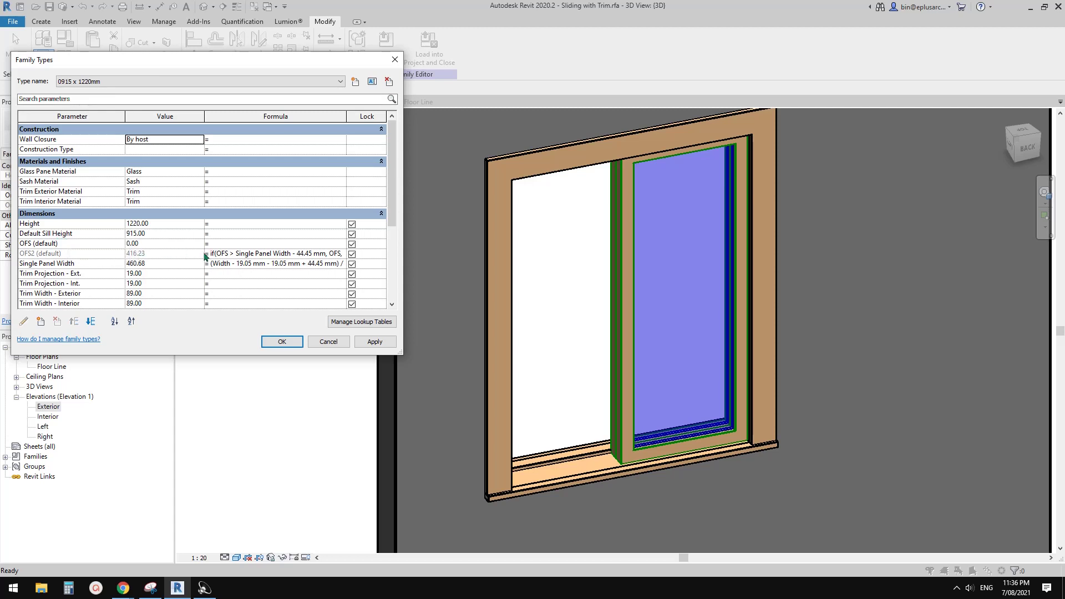
click(239, 253)
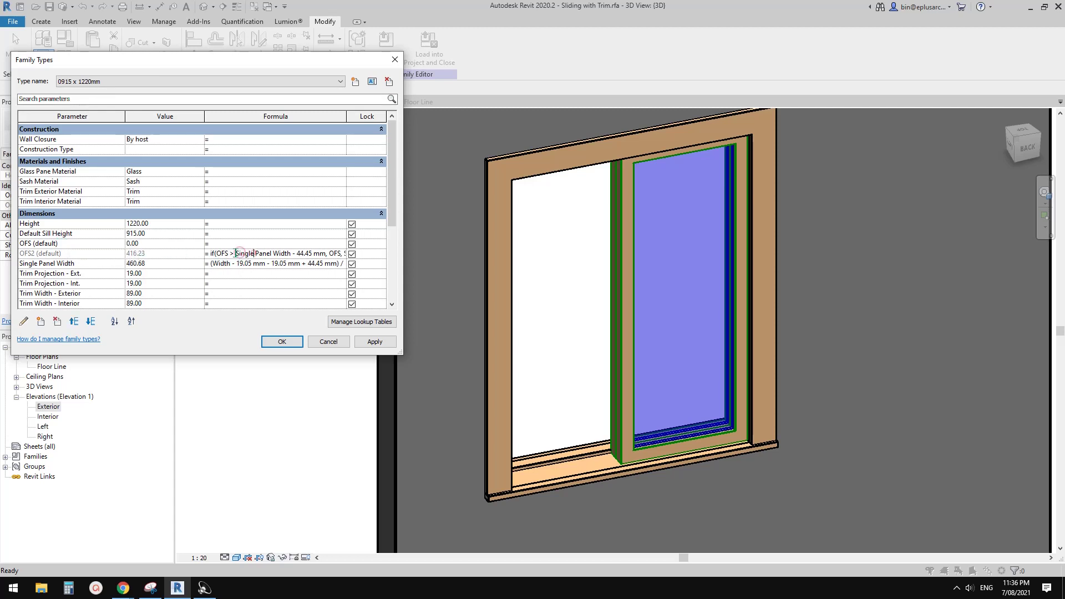
click(233, 254)
key(BackSpace)
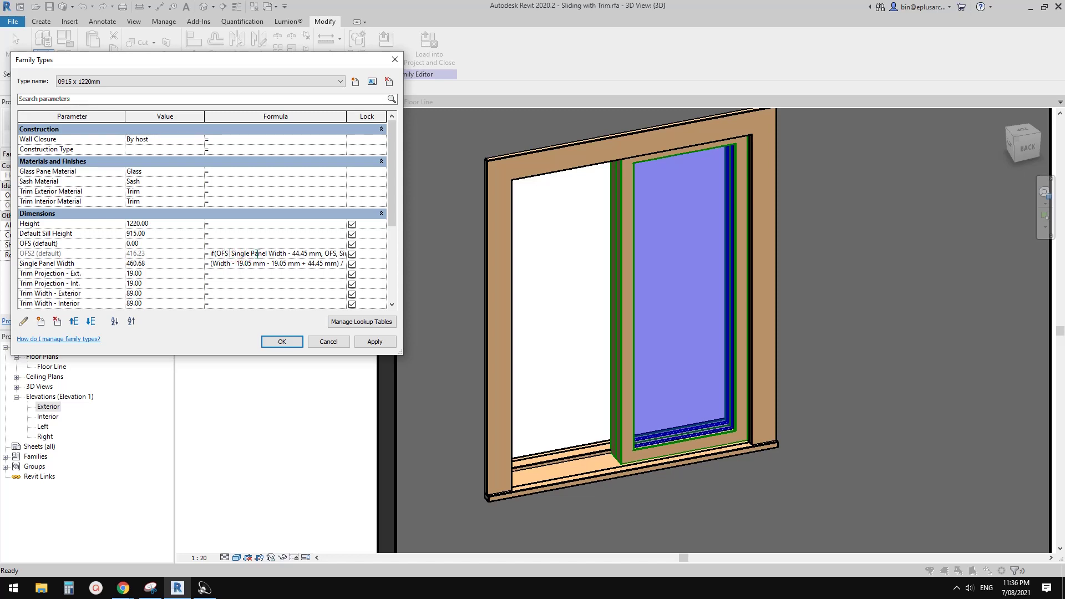
text(<)
click(373, 343)
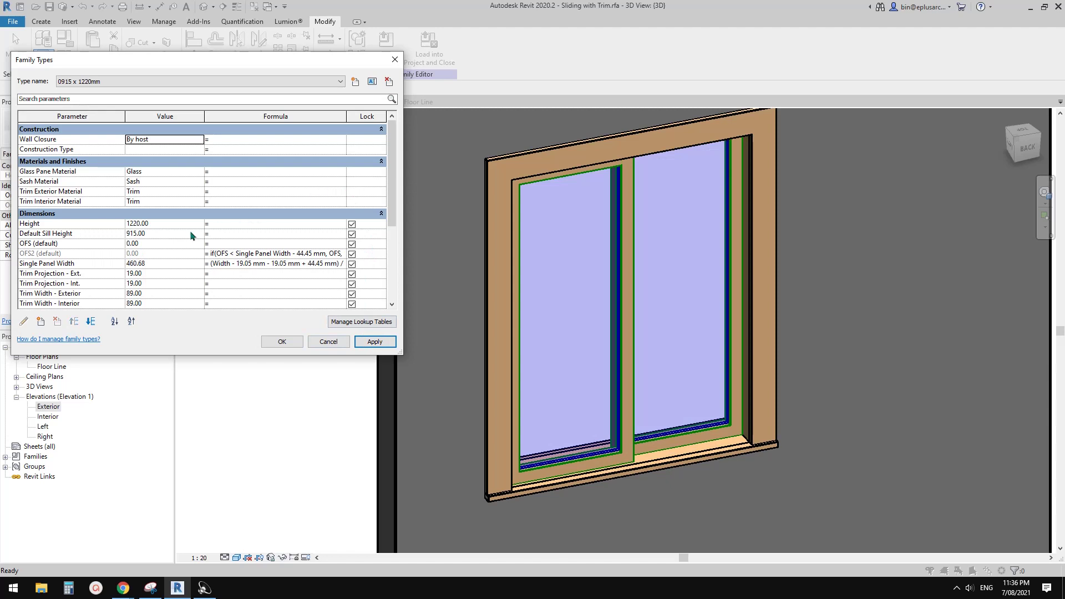
- Flex the sliding sash with OFS values of 100 and 300, applying each one
click(160, 243)
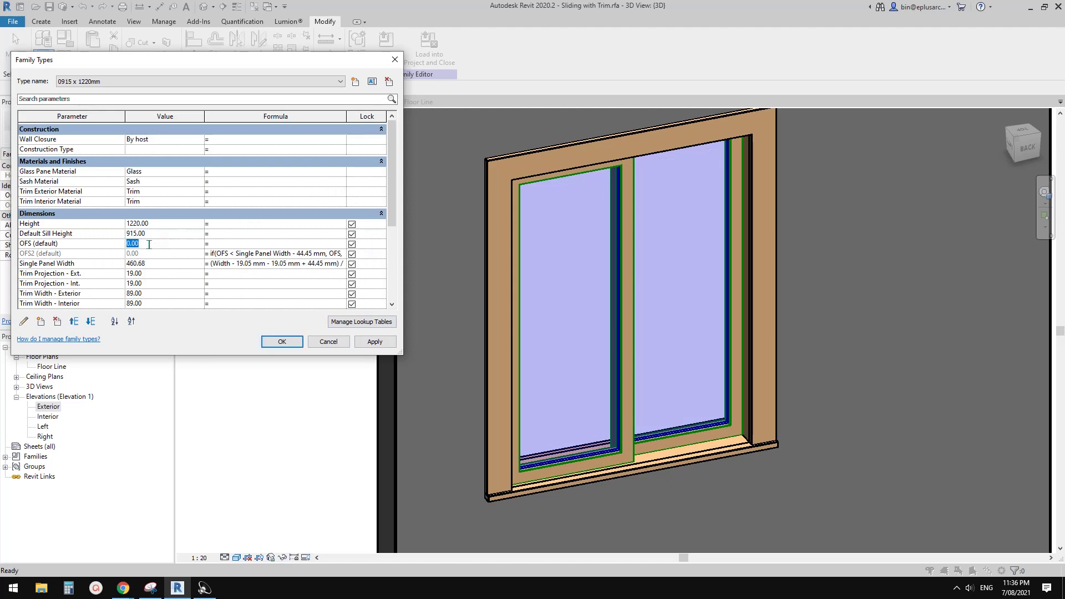
click(375, 342)
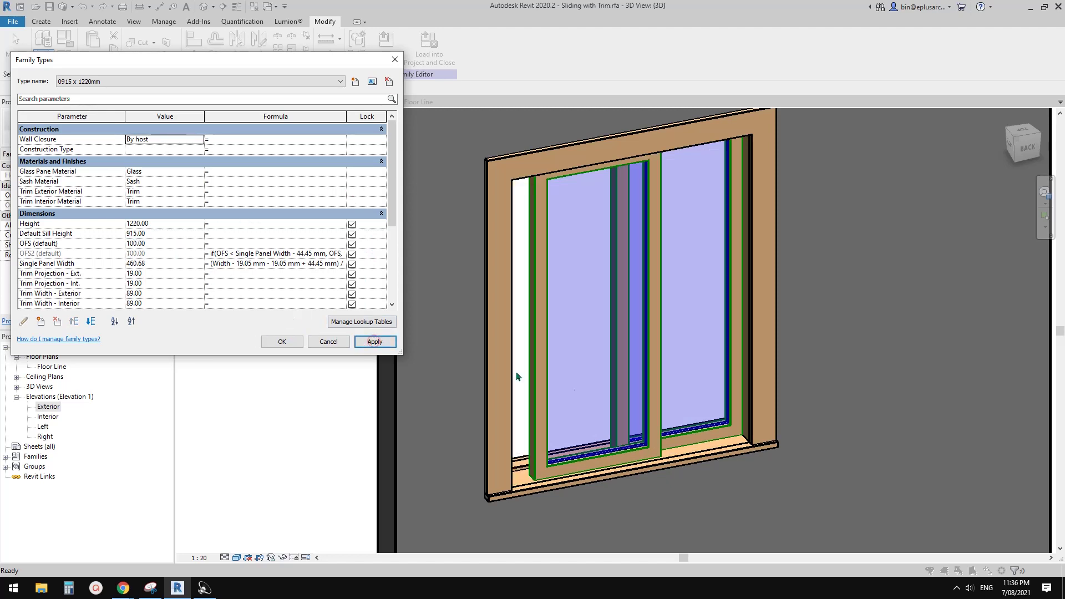
click(158, 244)
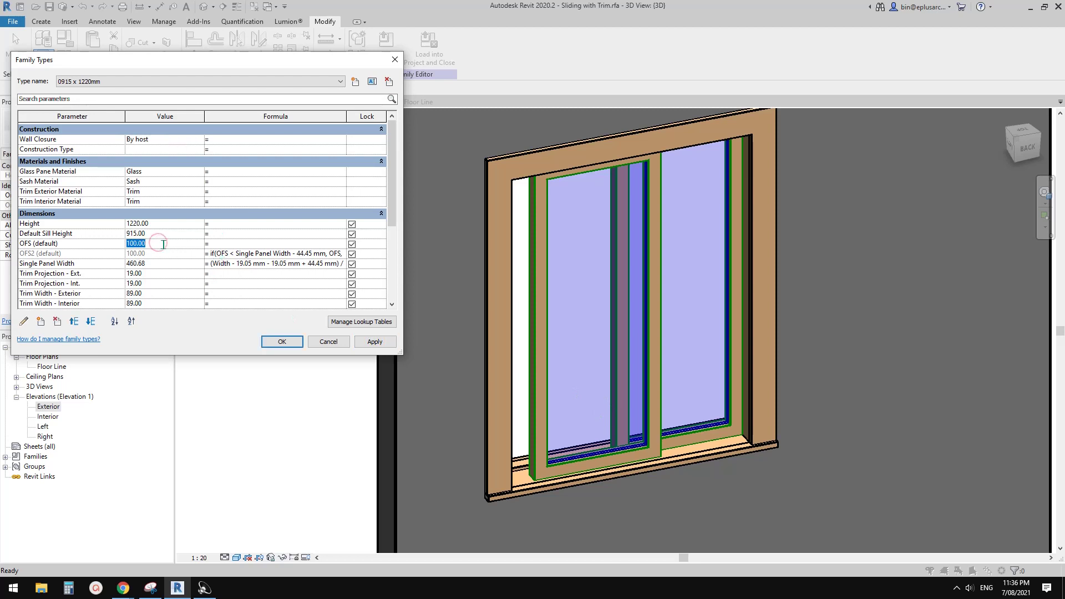
text(300)
click(372, 343)
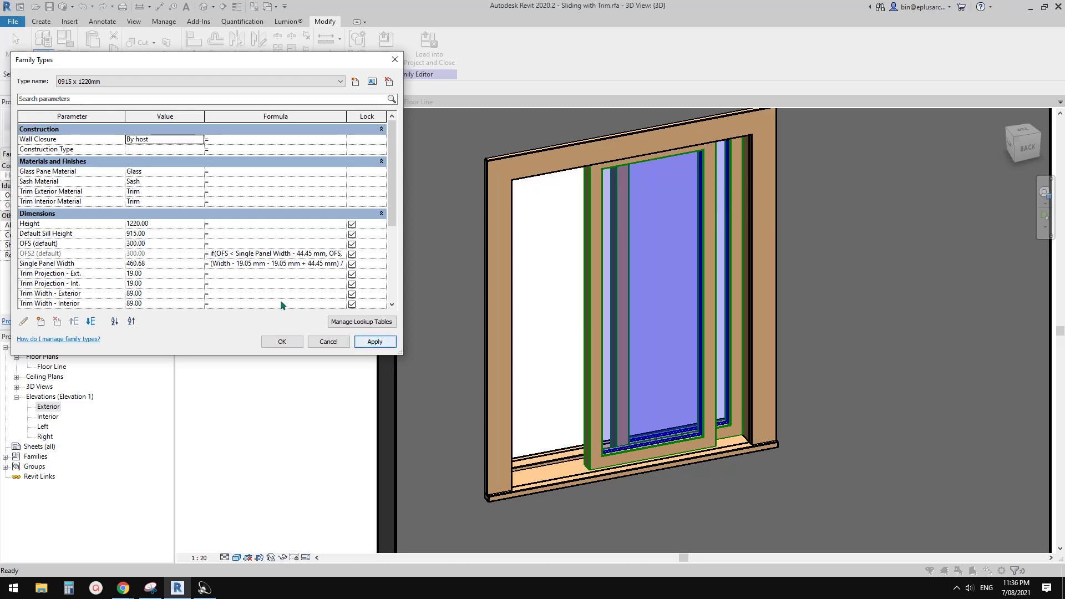
- Set OFS to 500 to test the travel limit, apply it despite the overlap warnings, and close the family types
click(169, 242)
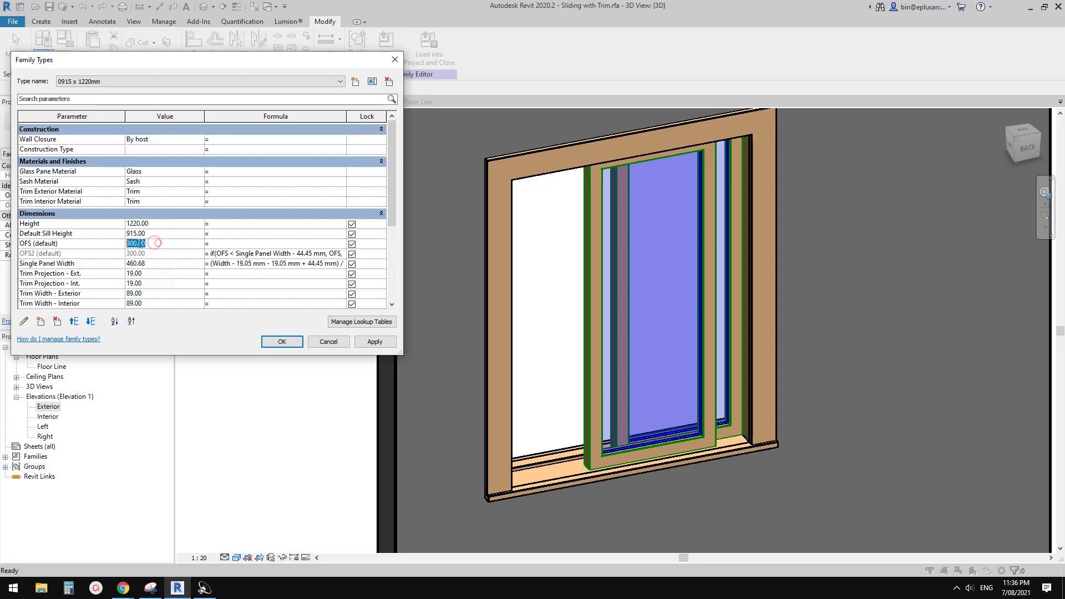
text(500)
click(375, 342)
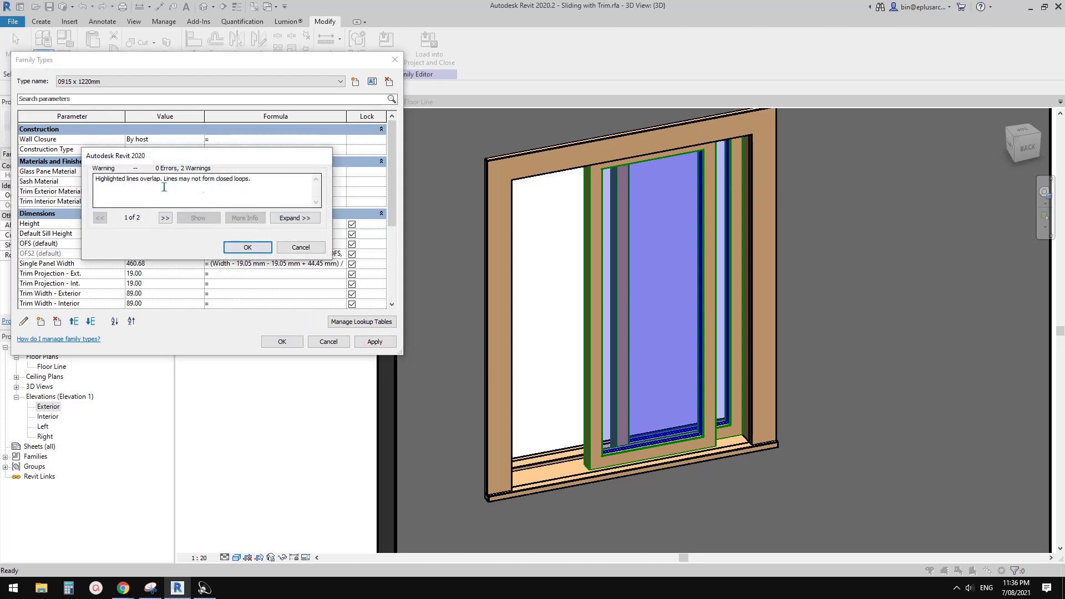
click(247, 247)
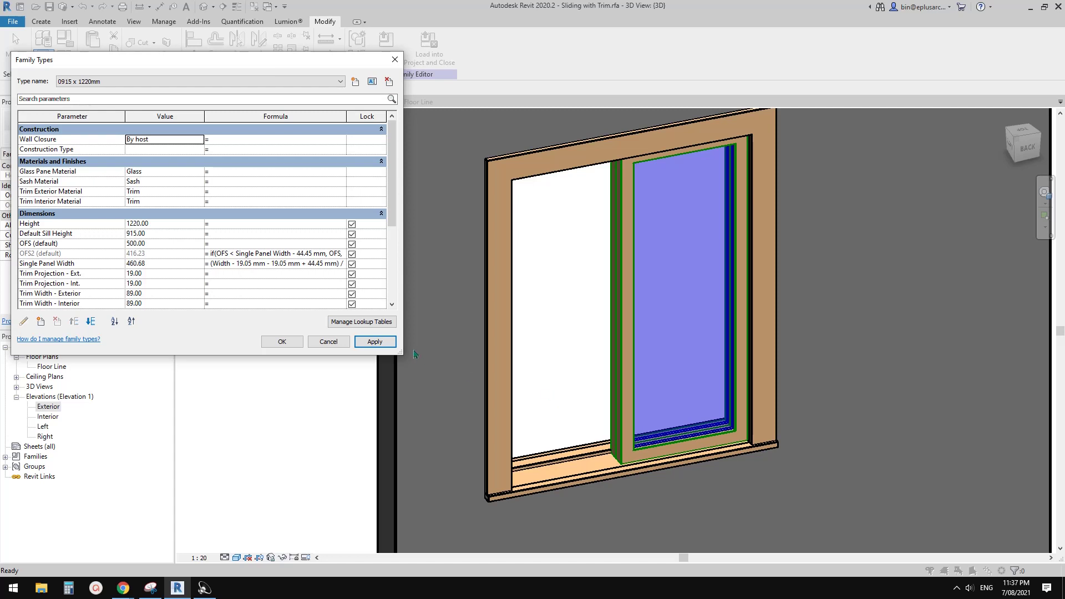
click(294, 344)
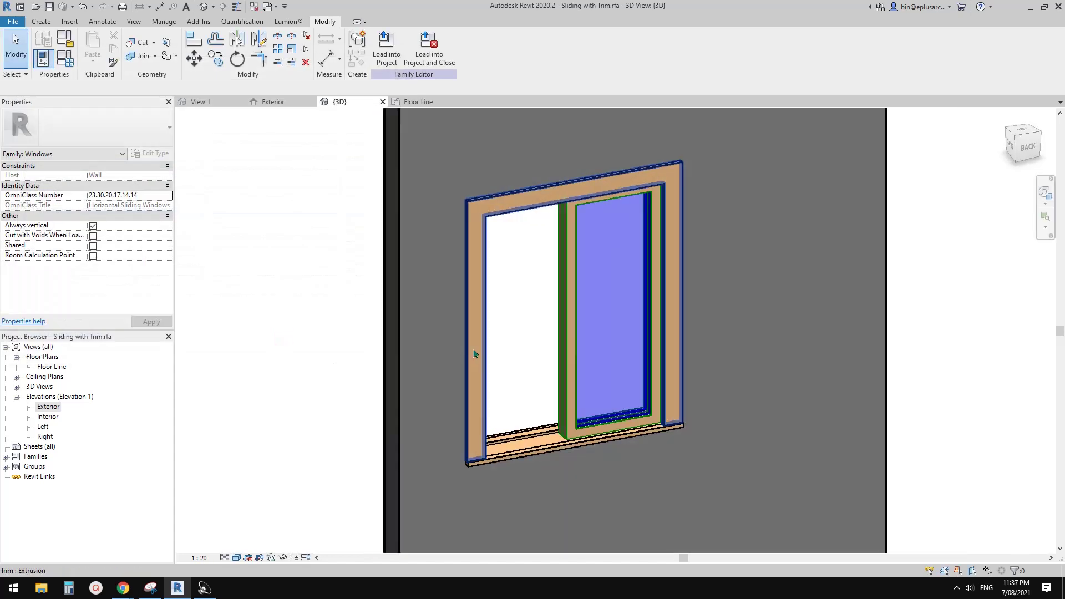
- Inspect the sash's limited position in the 3D view and in the Exterior elevation
shift+middle_drag(474, 354, 556, 304)
shift+middle_drag(507, 348, 473, 370)
scroll(488, 366, up, 1)
double_click(49, 408)
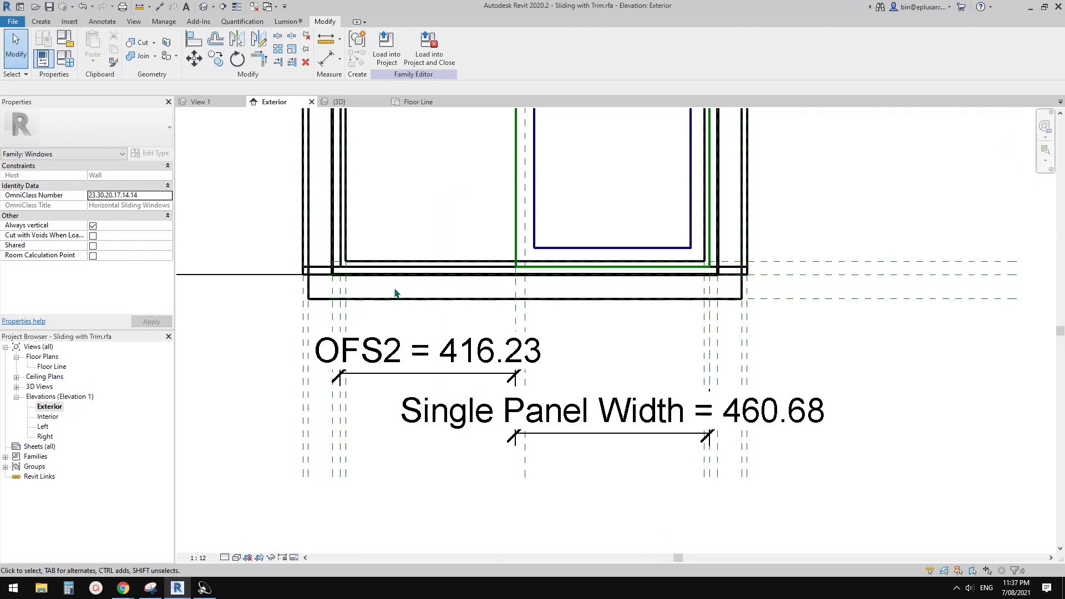
scroll(395, 283, down, 4)
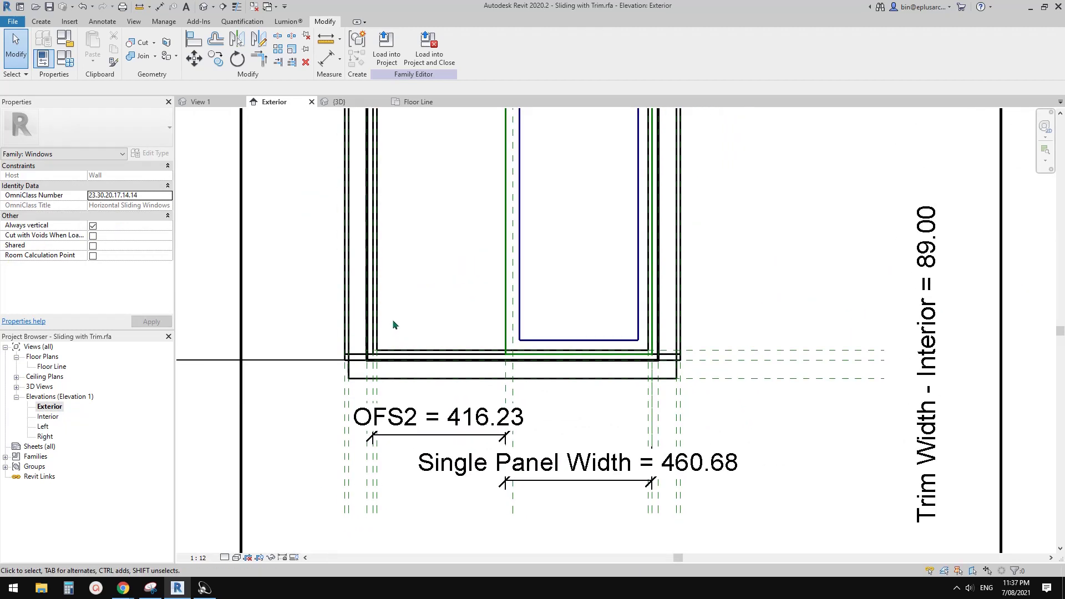
middle_drag(425, 359, 426, 370)
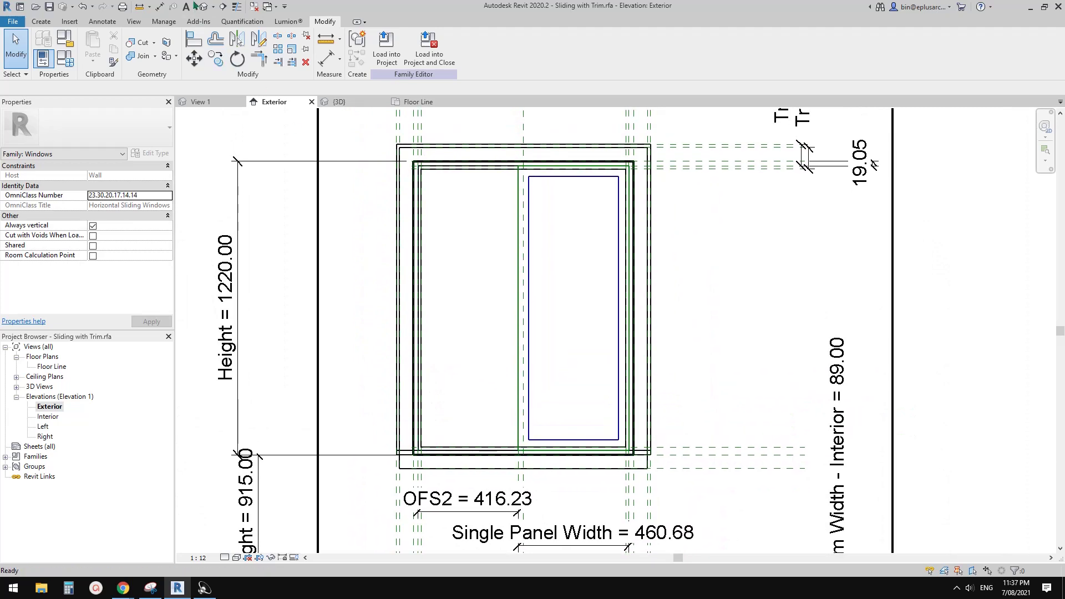
- Return to the 3D view and reset the sash offset OFS to 0 in the family types, applying the change
click(202, 6)
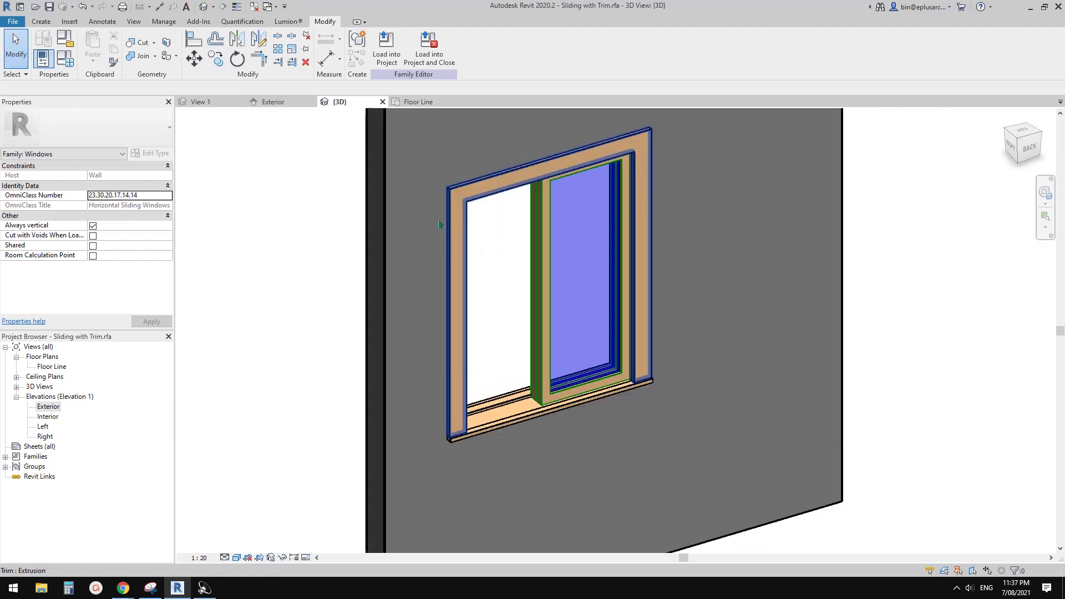
click(65, 58)
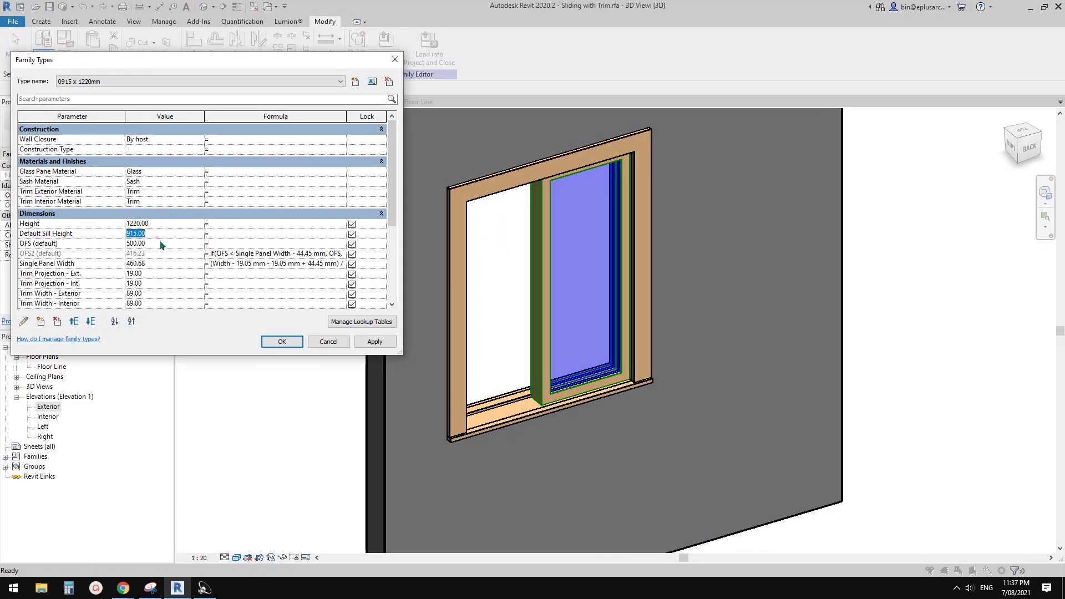
click(162, 243)
text(0)
click(375, 341)
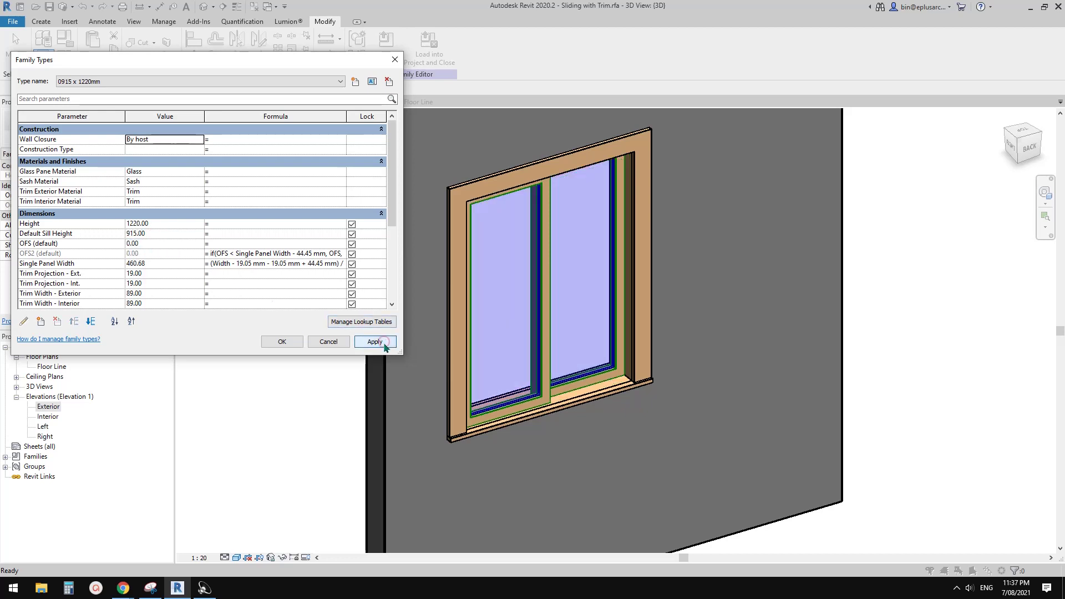
- Flex the sliding sash with OFS values of 200 and 300, applying each one
click(157, 244)
text(200)
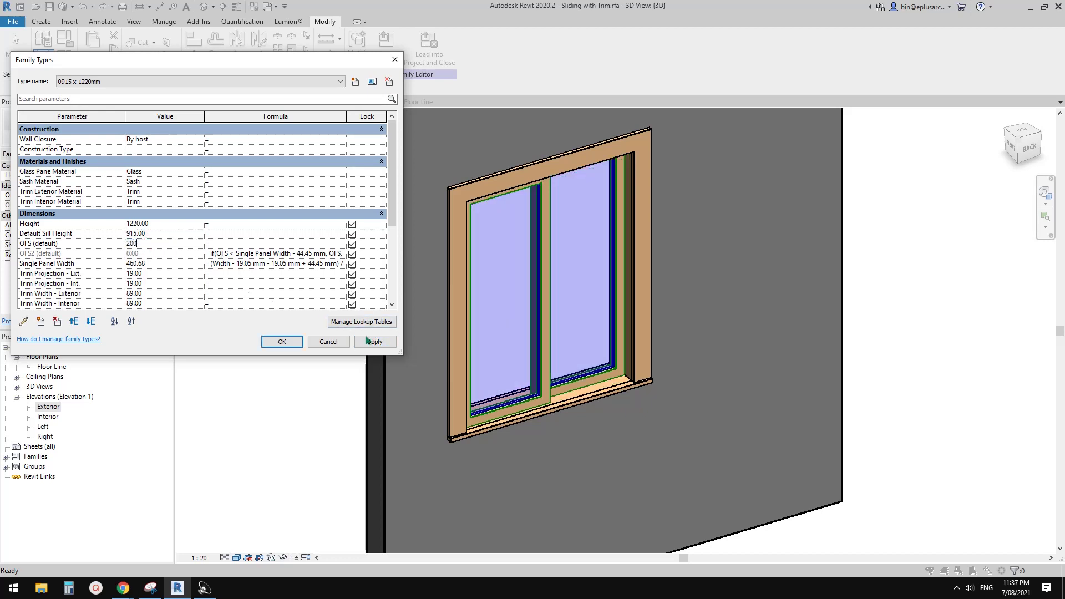
click(374, 341)
click(164, 243)
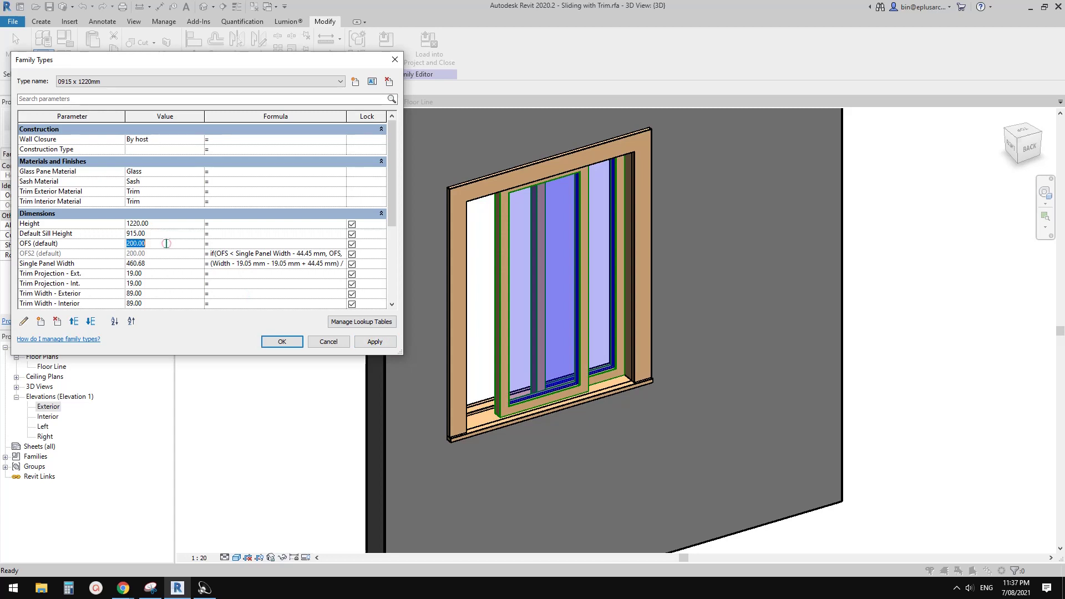
text(300)
click(376, 341)
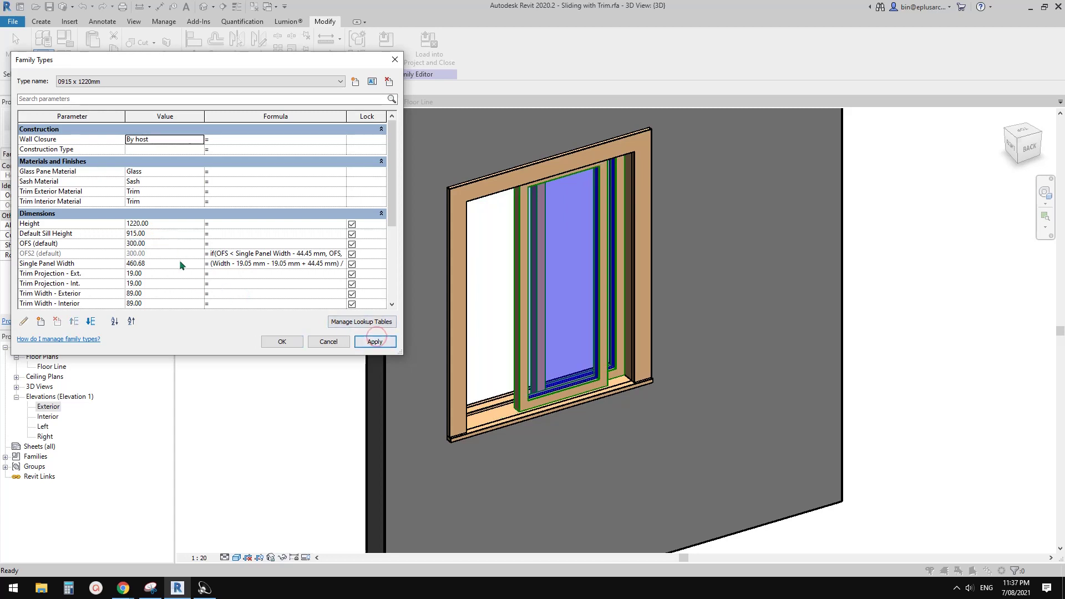
- Set OFS back to 0, apply it, close the family types and view the closed window from another angle
click(160, 242)
text(0)
click(375, 341)
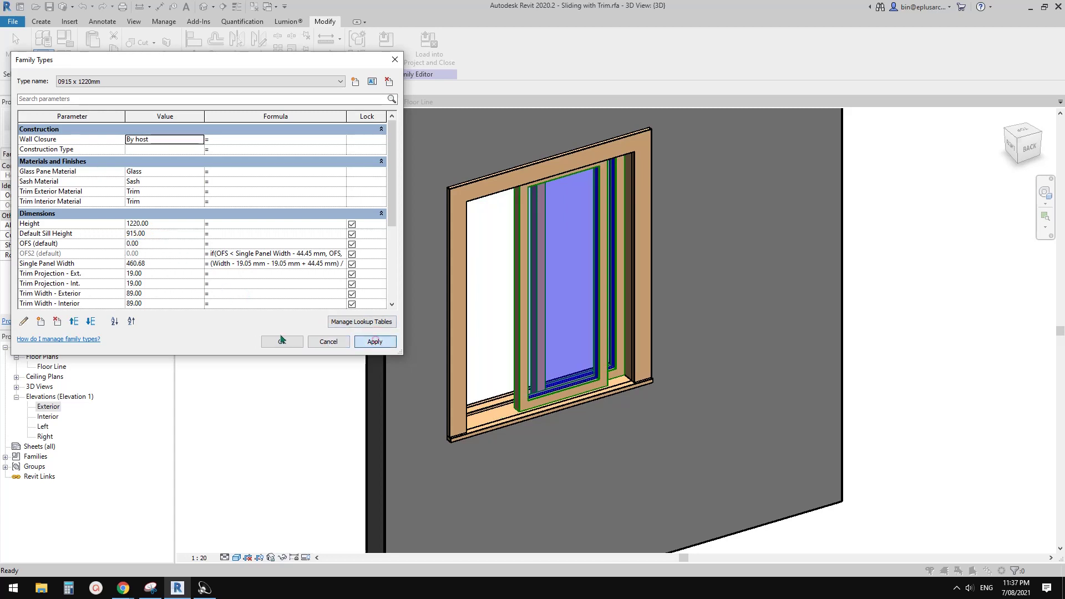
click(282, 342)
shift+middle_drag(456, 323, 417, 366)
shift+middle_drag(502, 358, 599, 347)
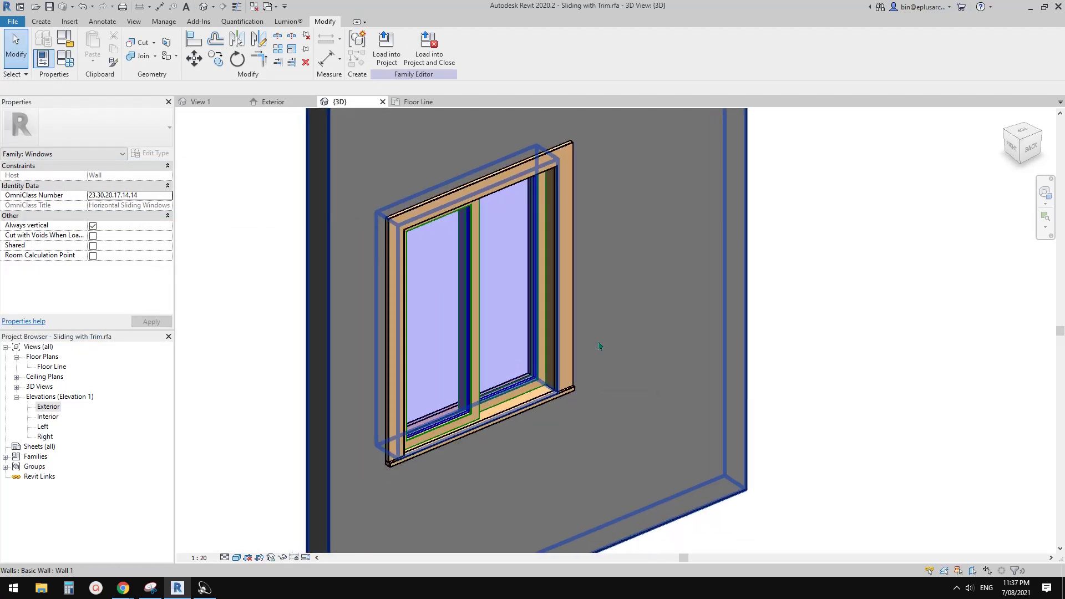